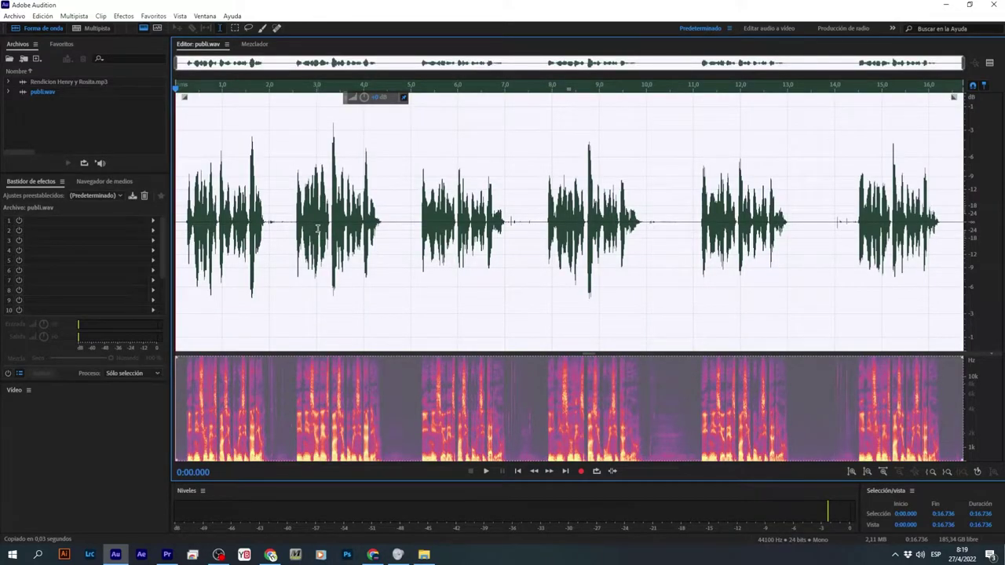
Step: Play the voice recording and silence the noise between the third and fourth phrases, from about 7.0 to 7.74 s
key(space)
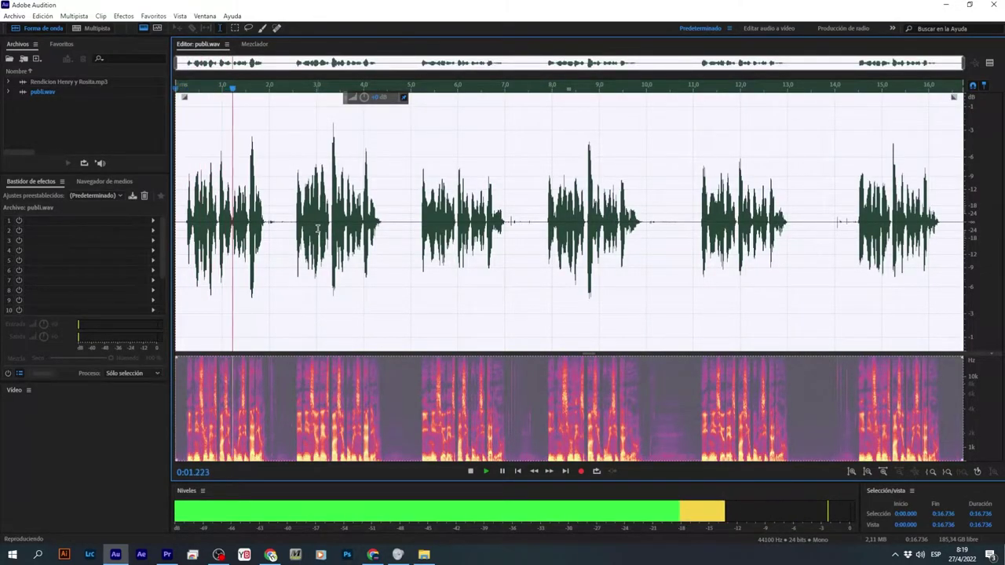
scroll(273, 236, up, 2)
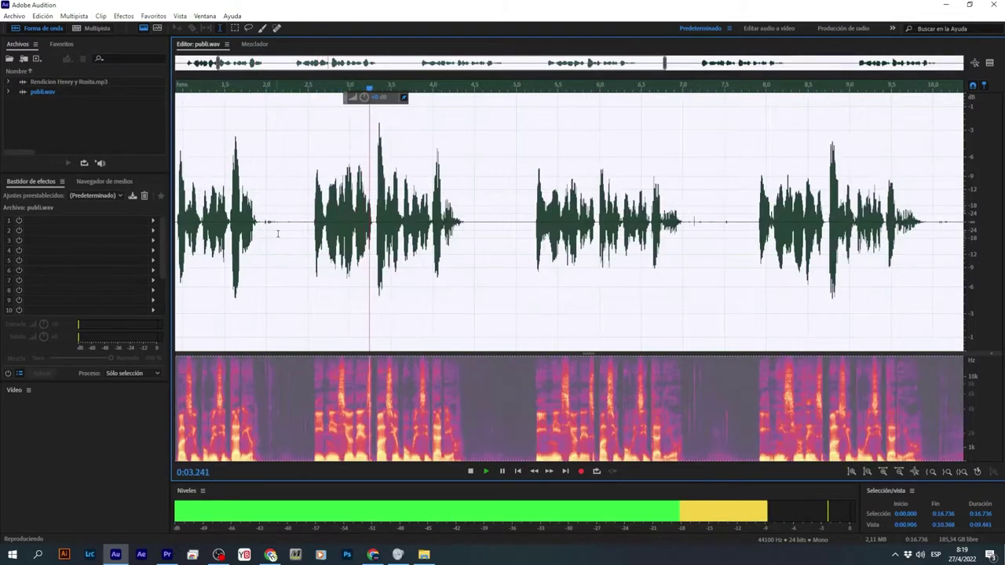
scroll(502, 254, down, 2)
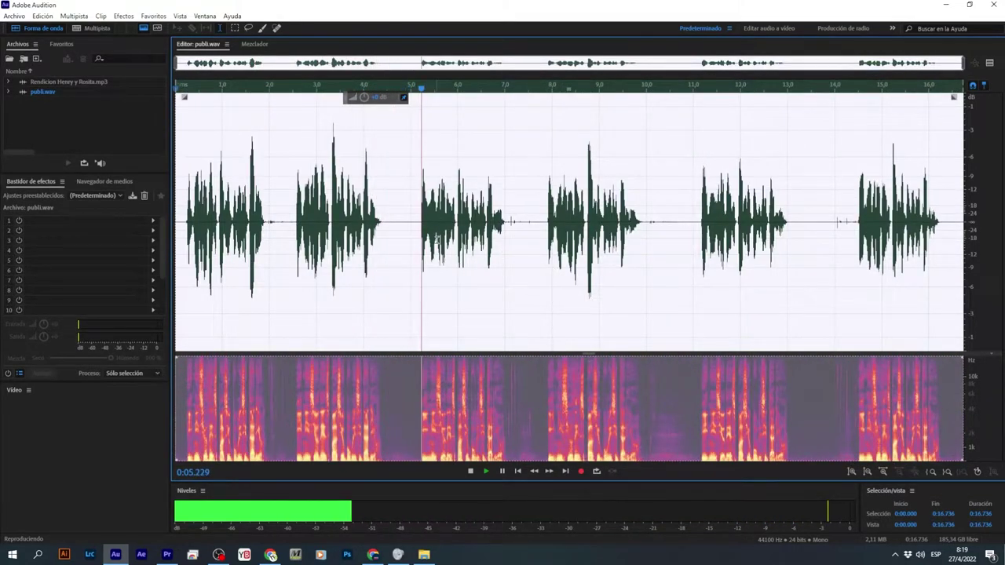
click(538, 236)
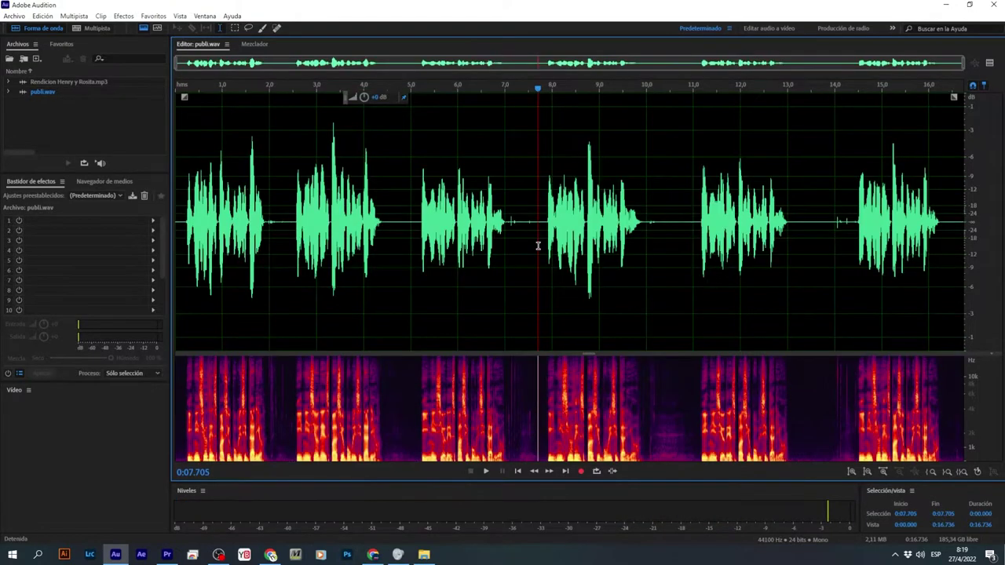
drag(505, 240, 539, 239)
right_click(519, 247)
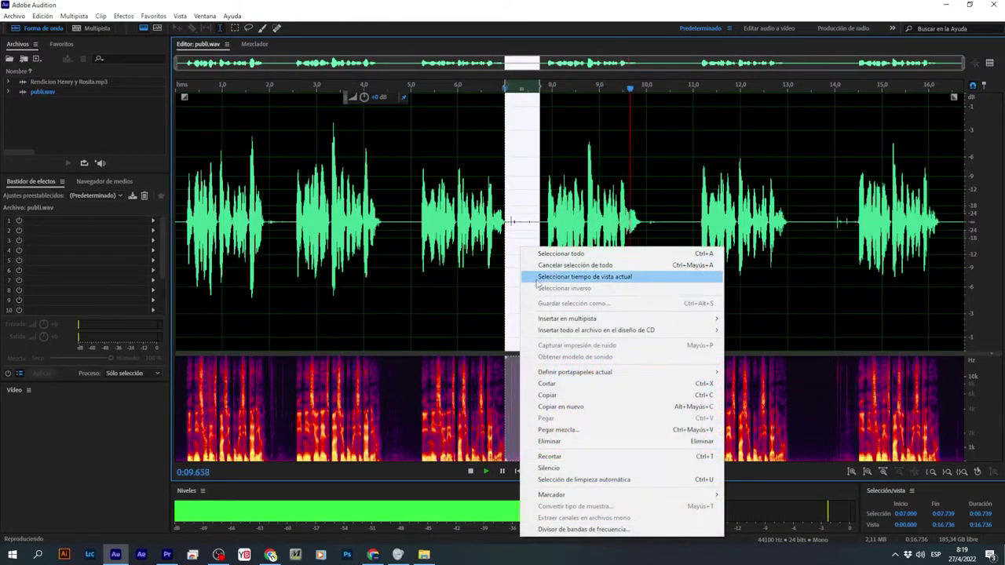
click(553, 468)
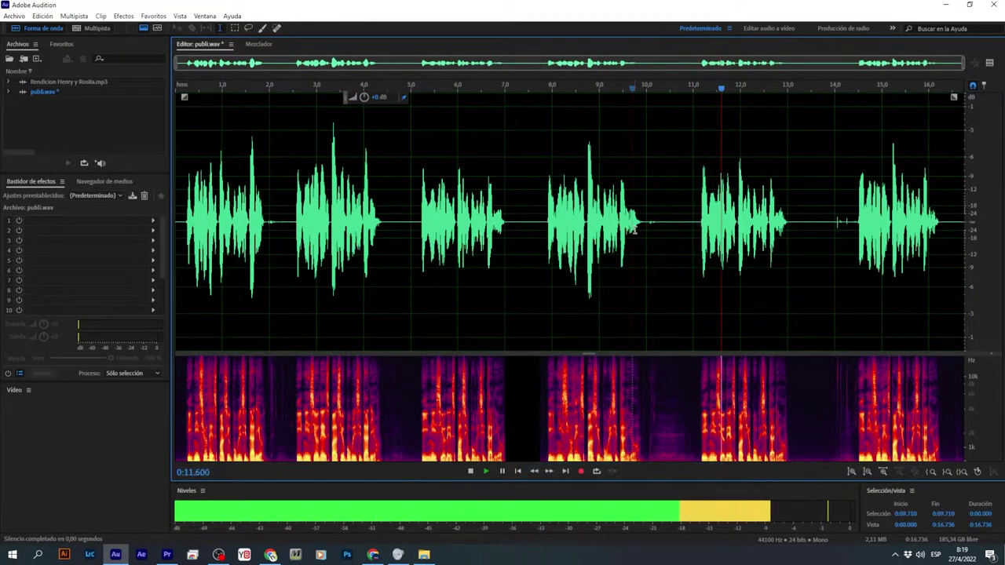
Step: Delete the fourth phrase, from about 7.74 to 10.67 s, and the last phrase, from 11.0 s to the end
drag(540, 235, 680, 236)
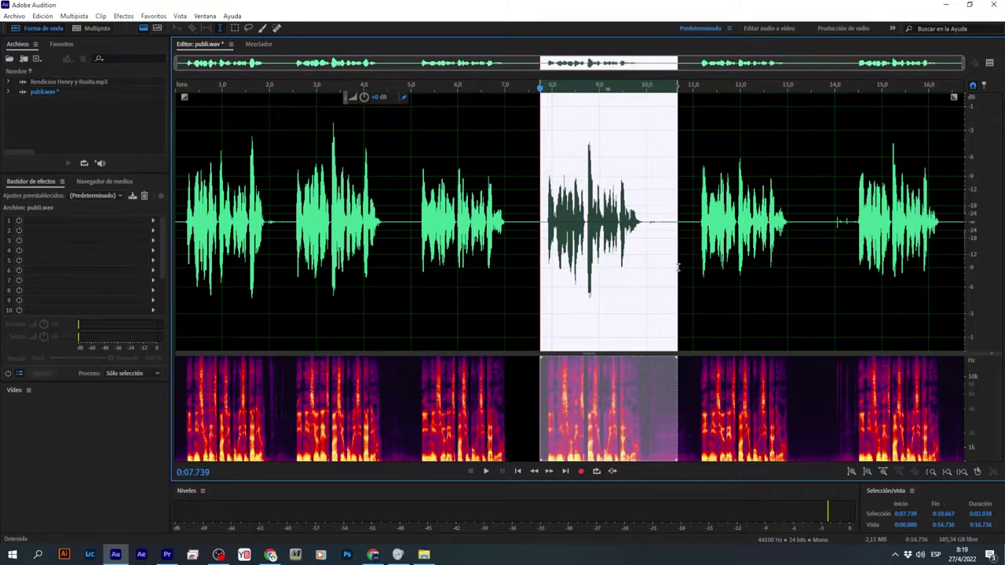
key(Delete)
click(847, 239)
key(space)
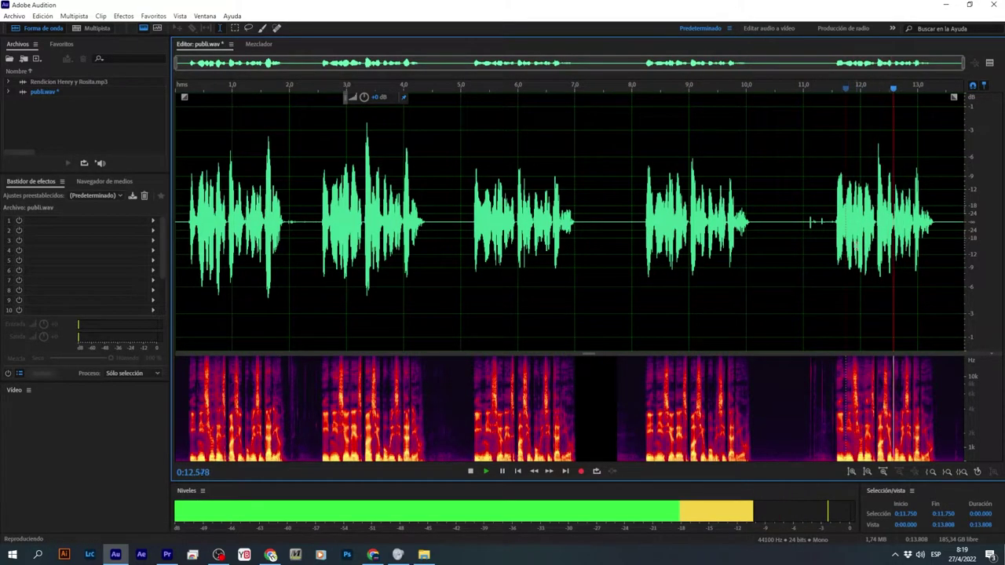
drag(803, 242, 1004, 257)
key(Delete)
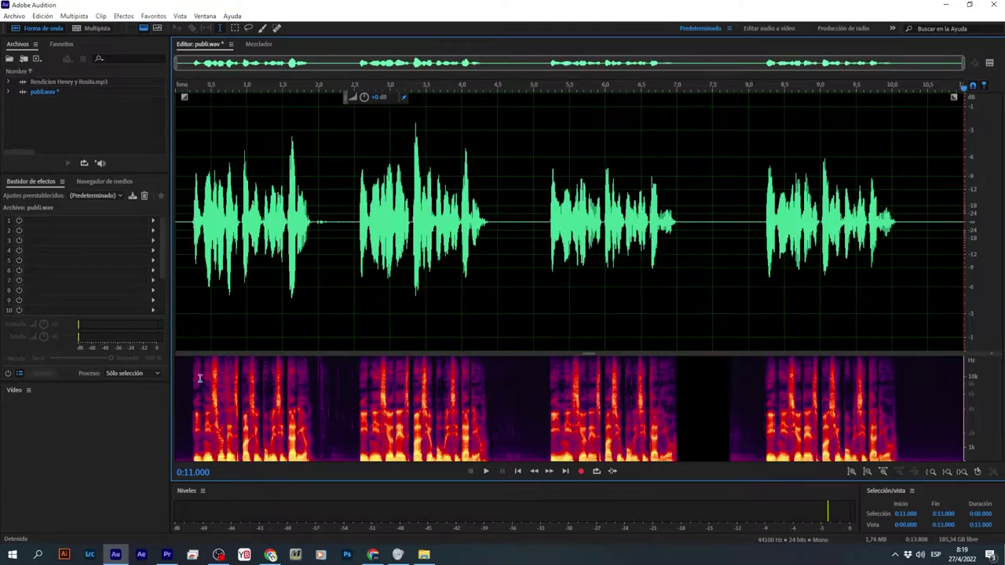
Step: Listen to the first phrase and silence it from the start to about 2.3 s
click(212, 259)
key(space)
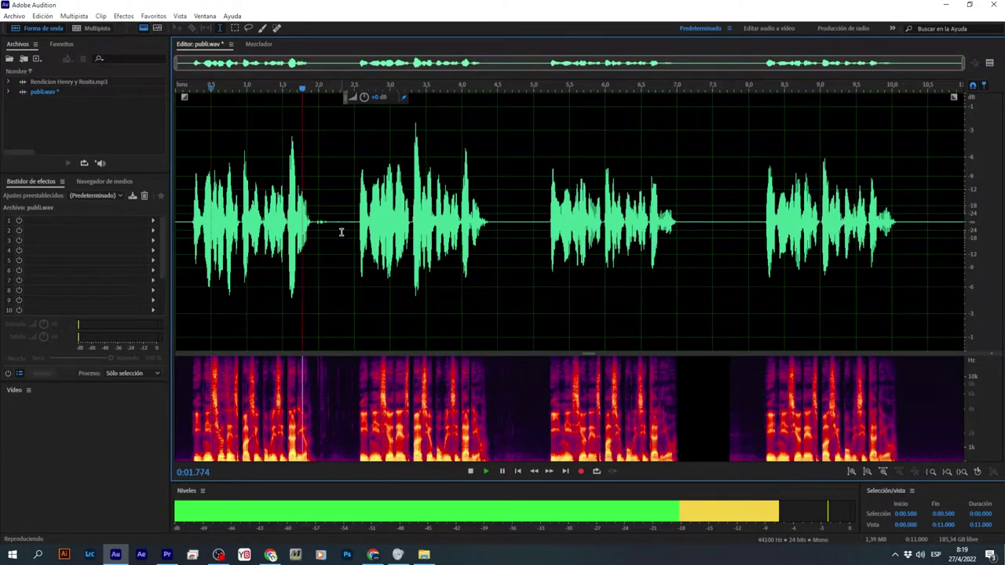
key(space)
drag(339, 225, 89, 247)
right_click(288, 222)
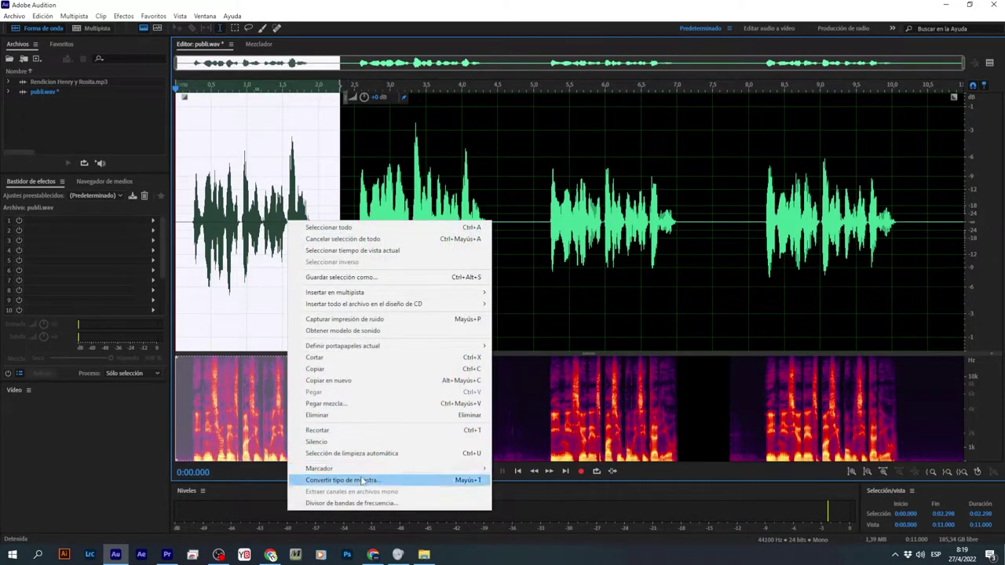
click(317, 441)
Step: Listen to the three remaining phrases and delete the middle one, from 5.0 to 8.0 s
click(343, 242)
key(space)
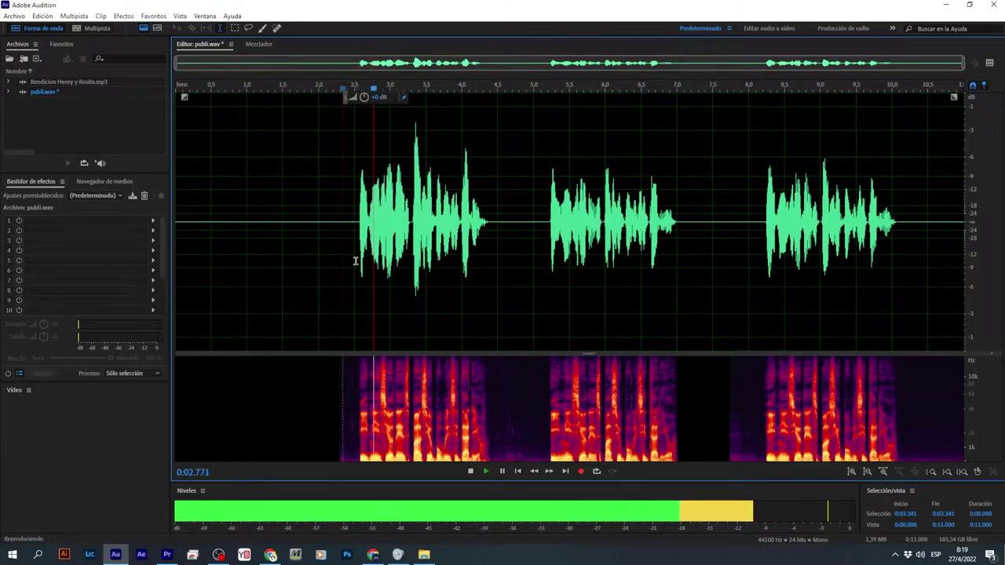
key(space)
click(543, 250)
key(space)
click(759, 243)
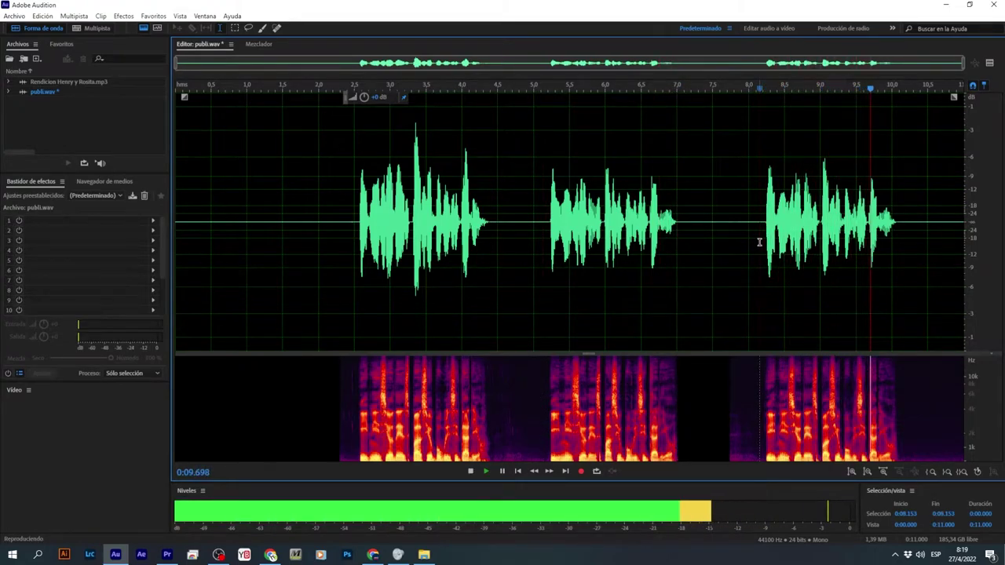
key(space)
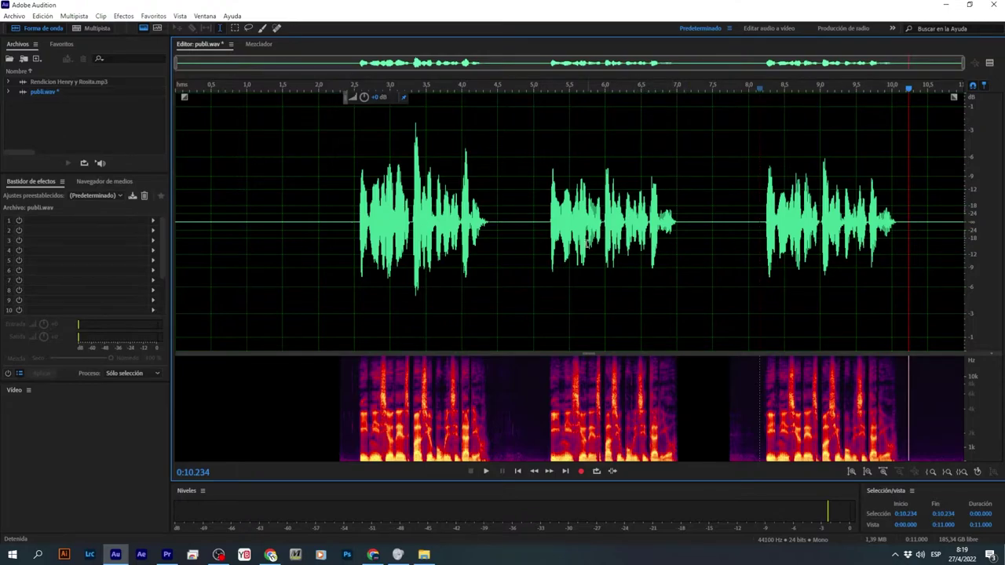
drag(534, 263, 748, 266)
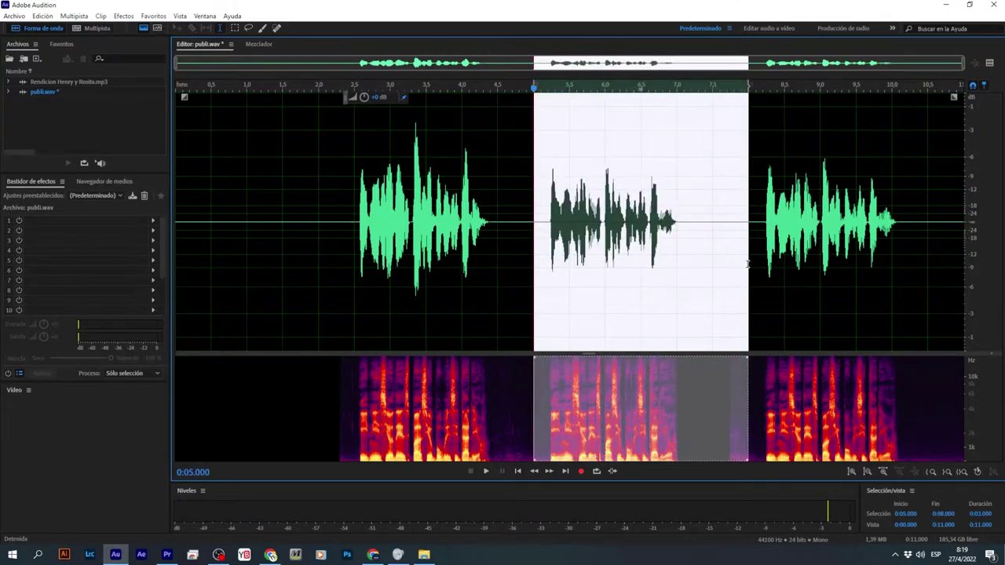
key(Delete)
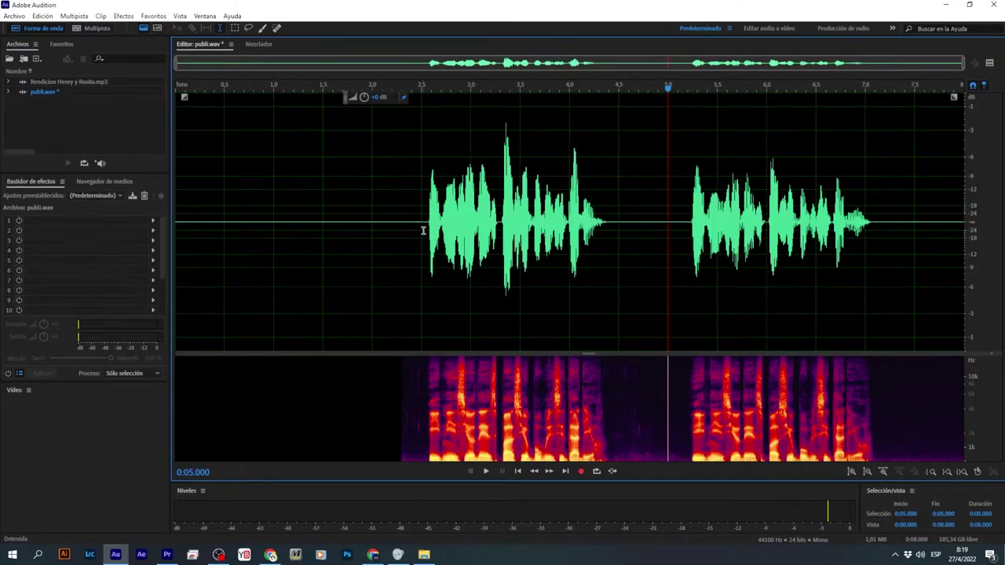
Step: Silence the leftover noise just before the first remaining phrase, from about 2.06 to 2.57 s
scroll(424, 233, up, 5)
drag(437, 225, 316, 227)
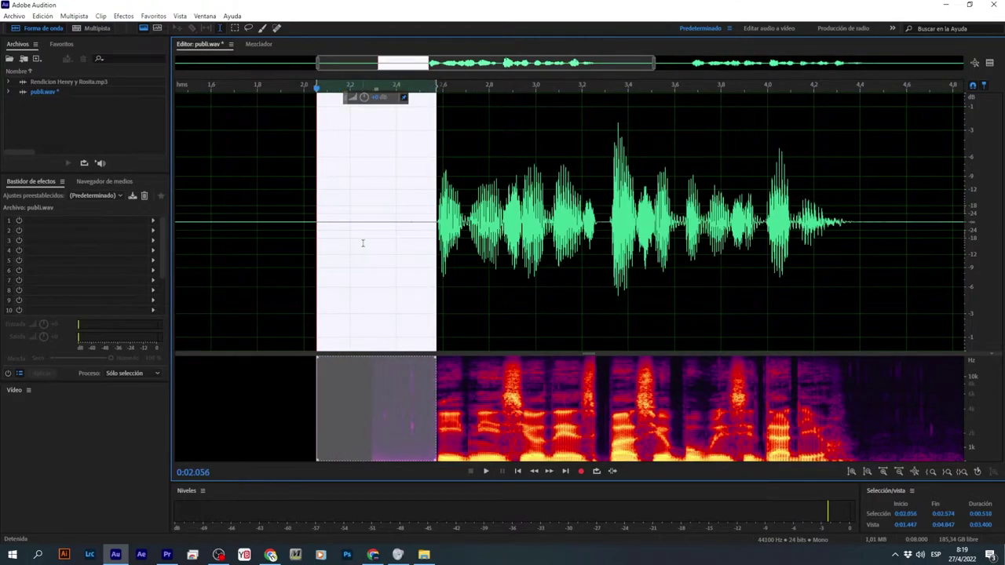
right_click(366, 241)
click(402, 464)
click(395, 321)
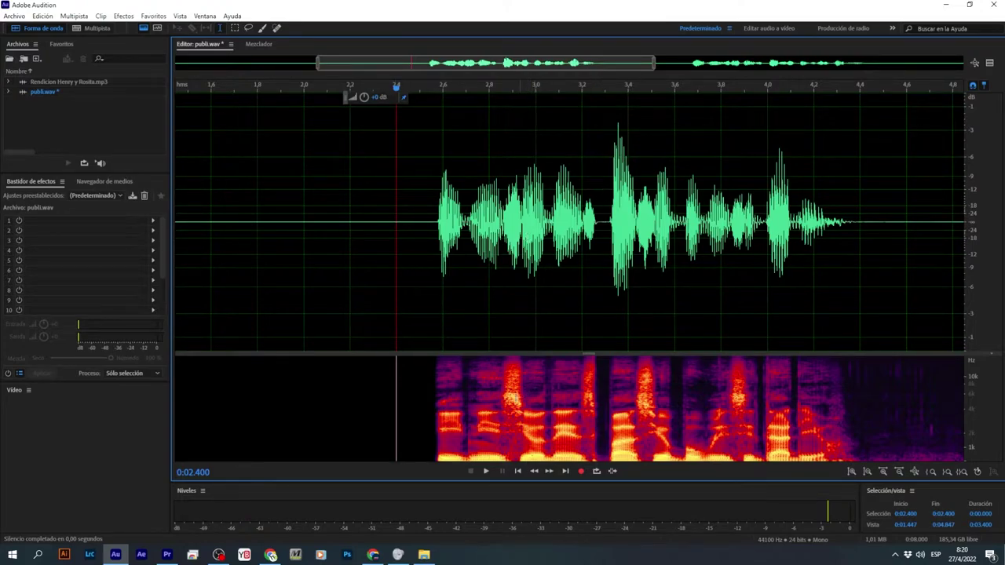
scroll(377, 275, down, 5)
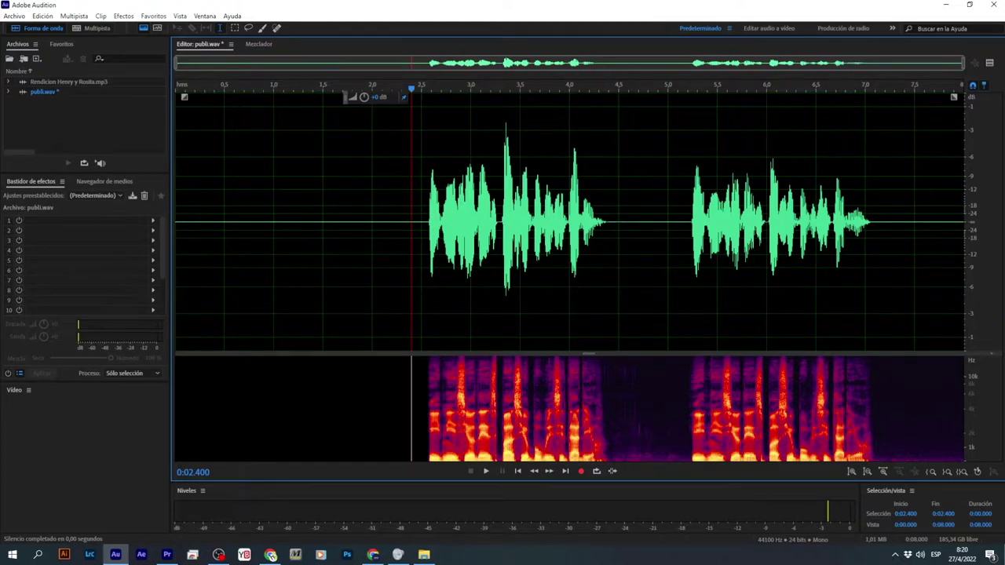
Step: Try the "pan diario" preset in the effects rack
click(219, 554)
click(399, 233)
click(102, 198)
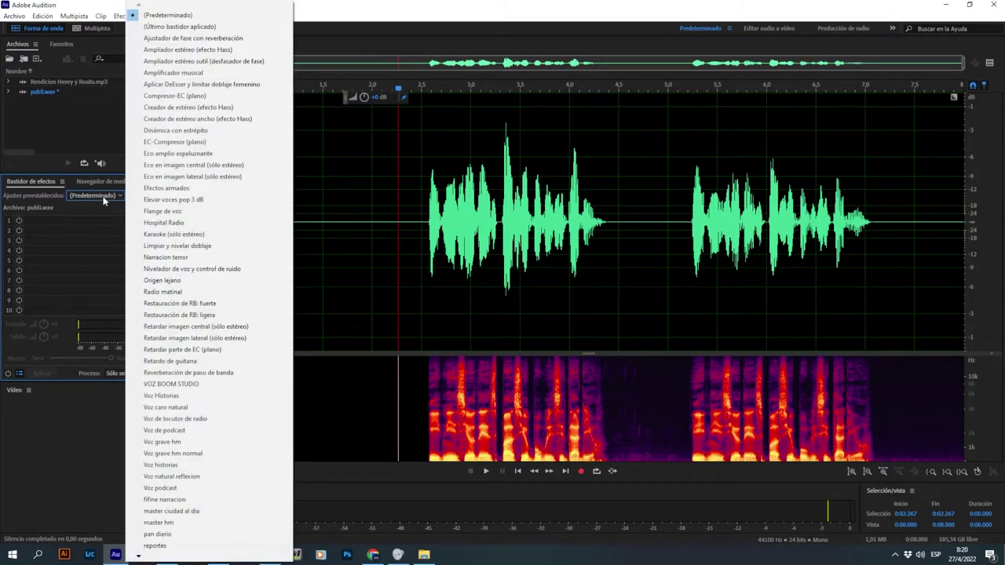
click(170, 534)
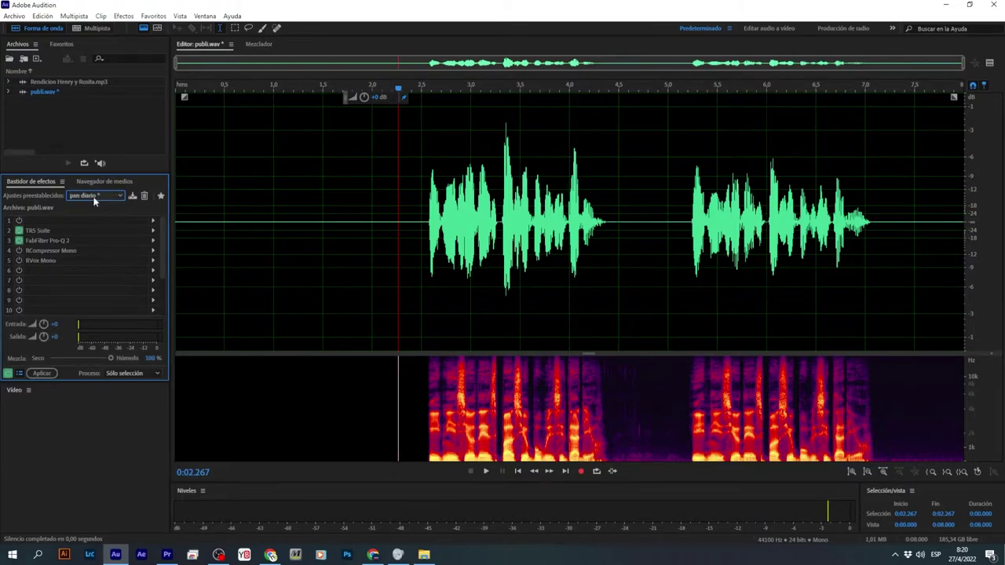
Step: Load the "voz djs" preset in the effects rack
click(95, 197)
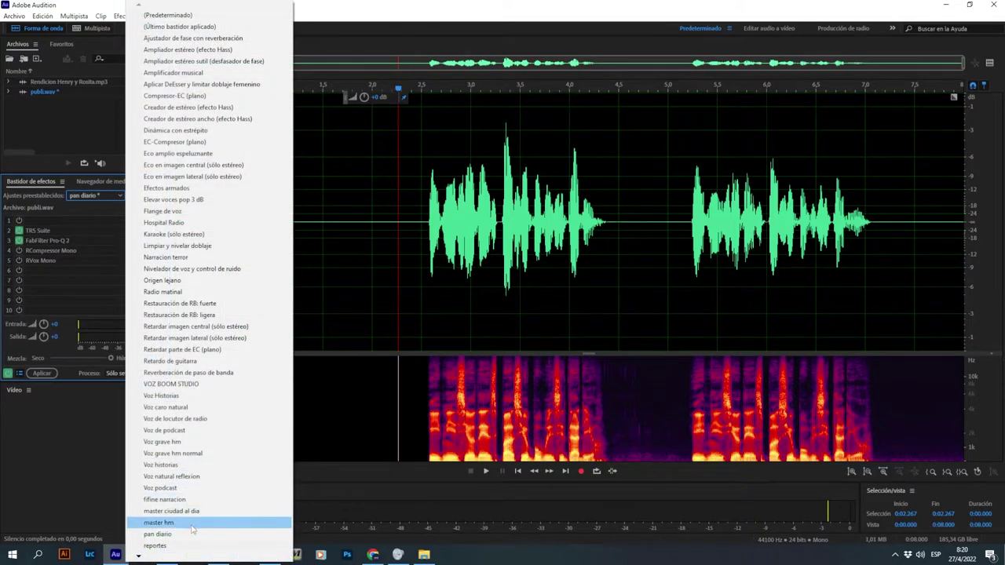
mouse_move(138, 556)
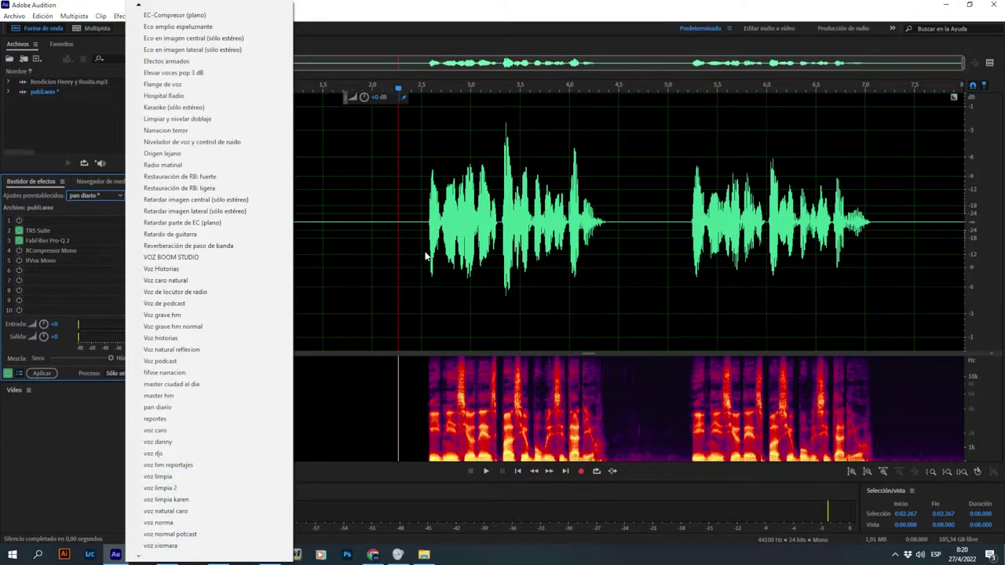
click(180, 454)
click(413, 251)
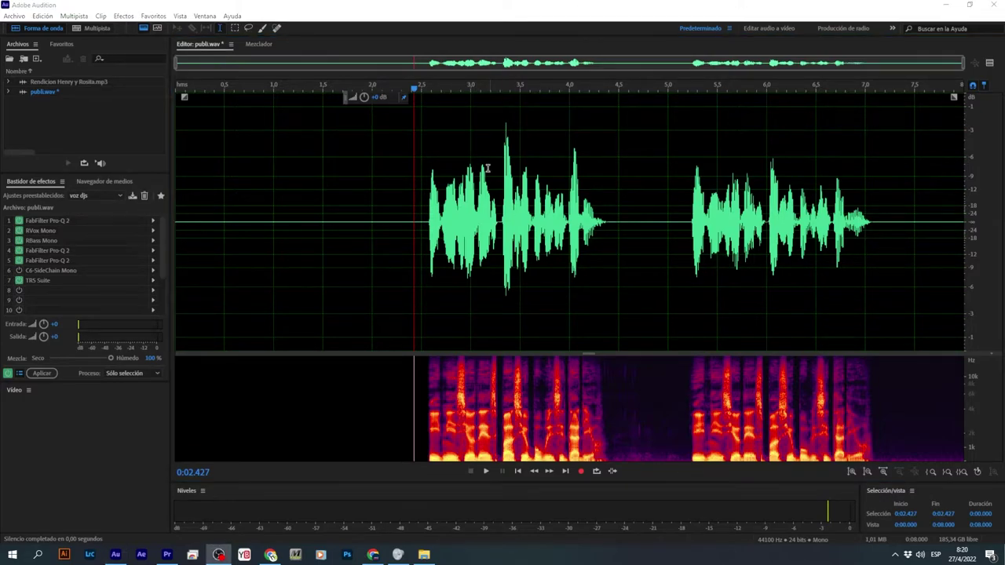
Step: Show the effects preview editor without the spectral display and compare the processed phrases with the original waveform
click(406, 243)
click(990, 63)
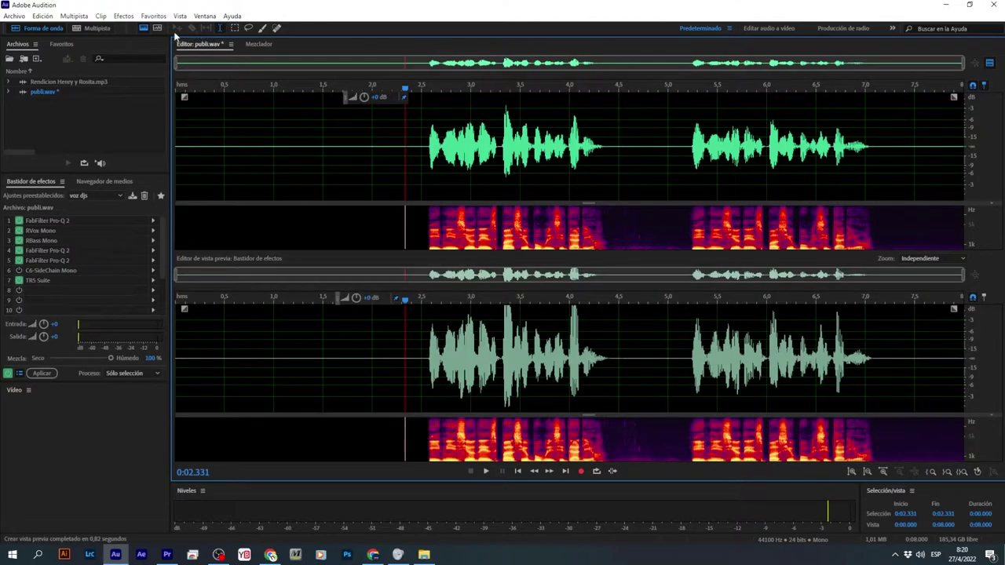
click(144, 28)
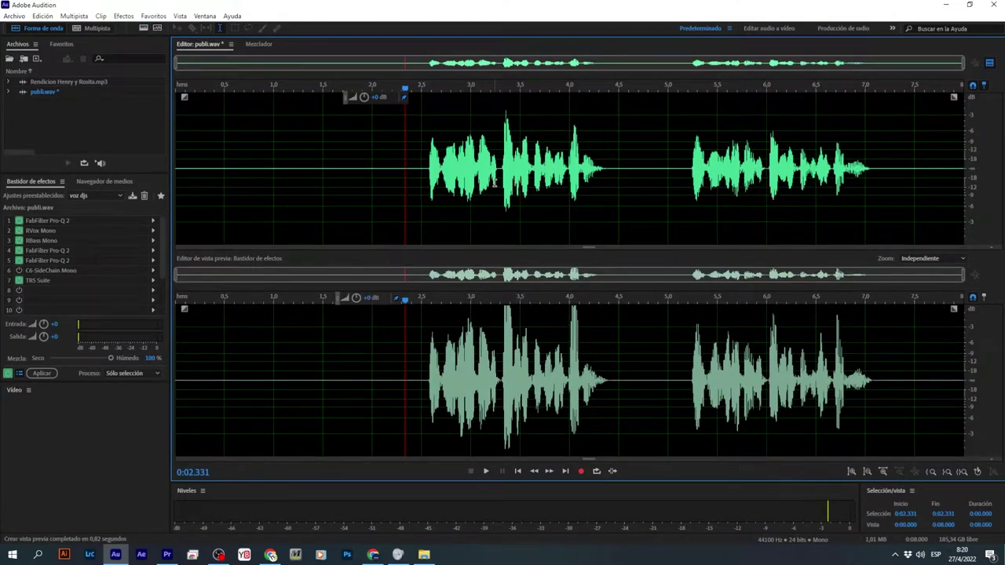
scroll(495, 183, up, 2)
scroll(524, 389, up, 1)
drag(394, 389, 873, 387)
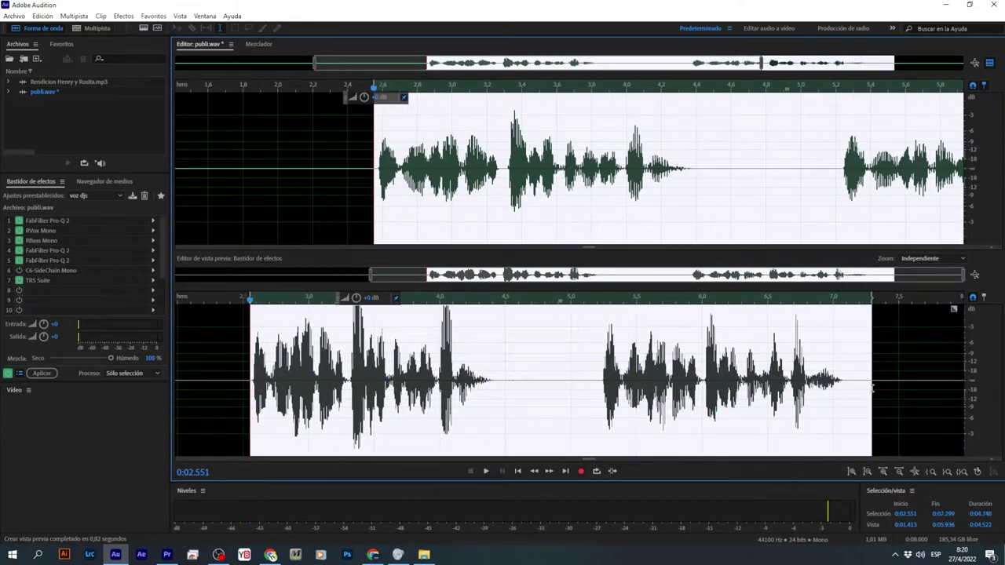
click(326, 384)
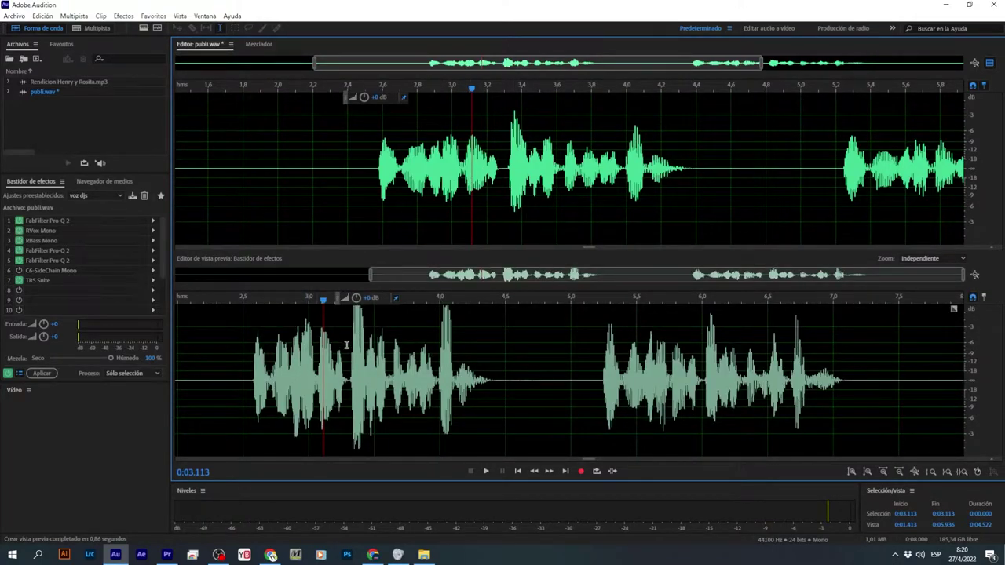
Step: Review the T-RackS One knob settings of the TR5 Suite effect in rack slot 7, and close its window
click(45, 281)
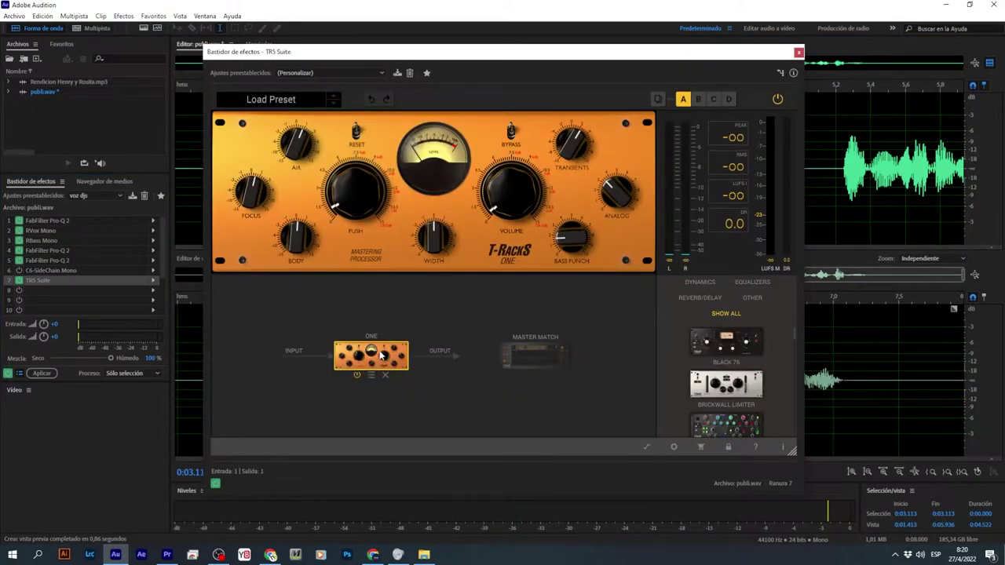
click(301, 146)
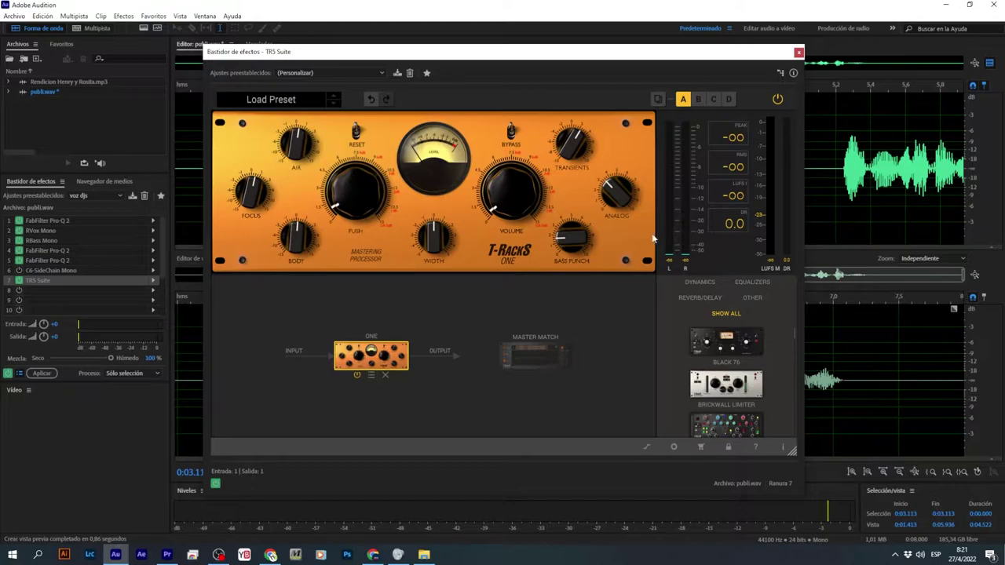
mouse_move(582, 154)
click(799, 53)
Step: Show the whole original waveform and play the recording through the effects rack from about 0.9 s
click(389, 204)
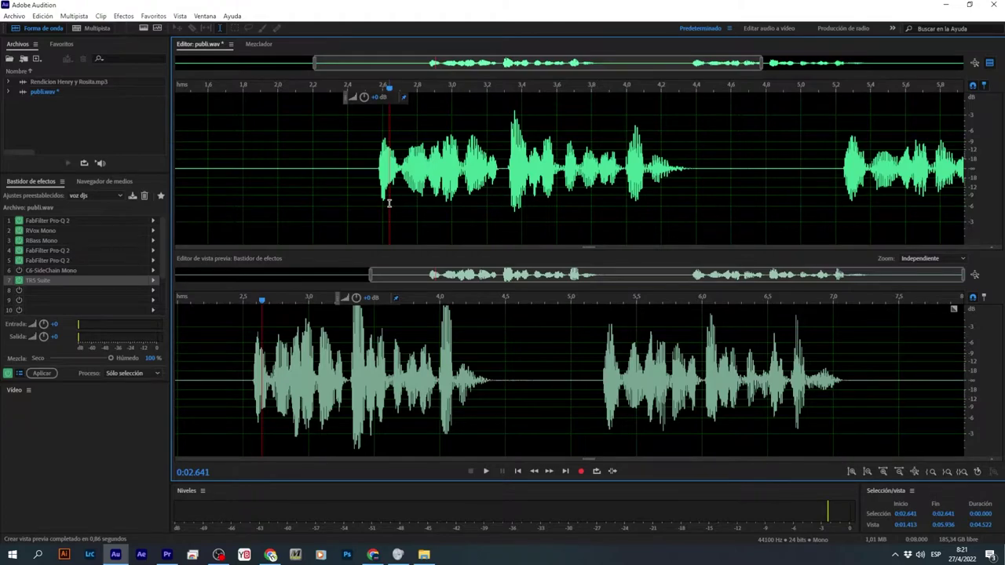
click(376, 195)
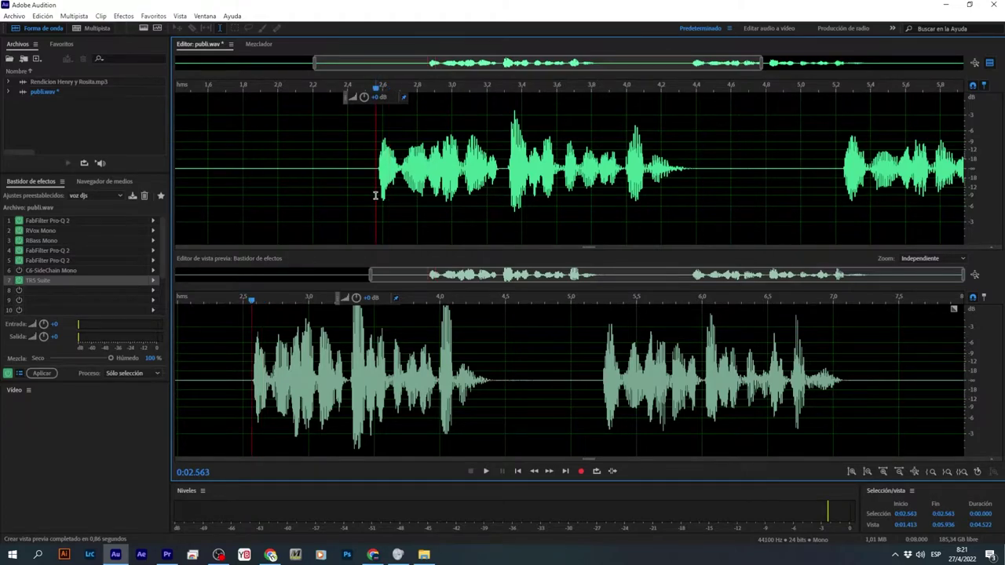
key(backslash)
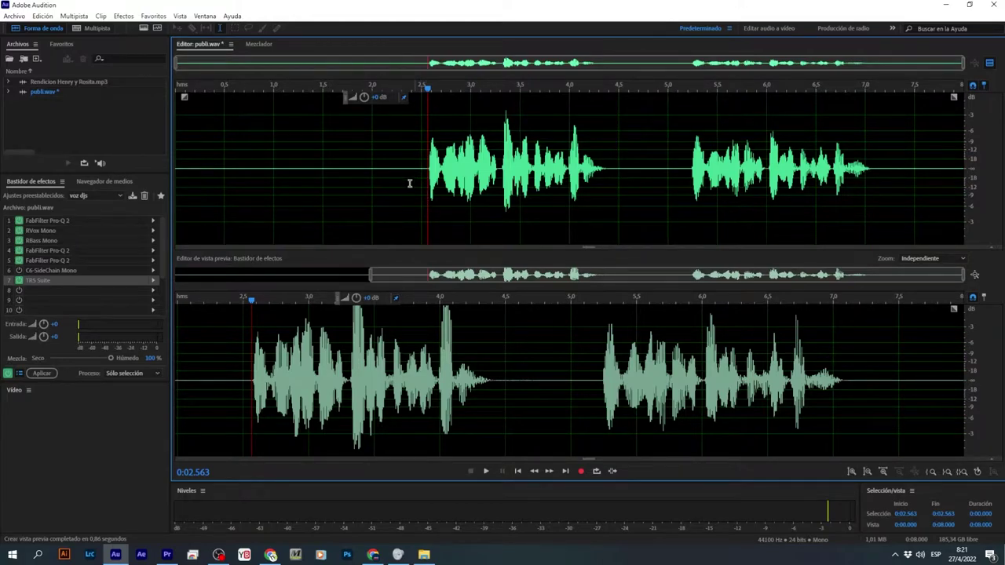
click(363, 192)
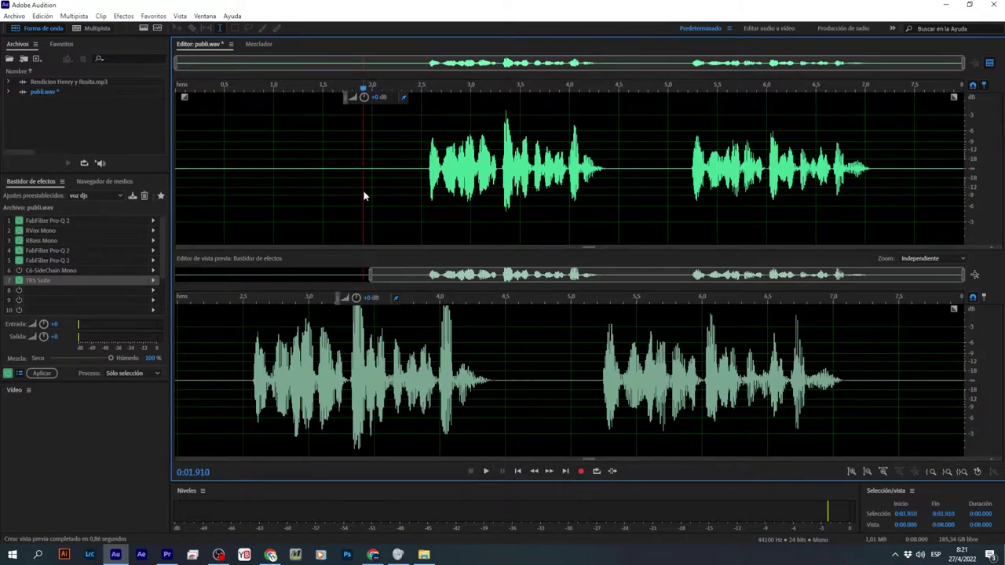
key(ctrl+a)
click(364, 191)
click(266, 190)
key(space)
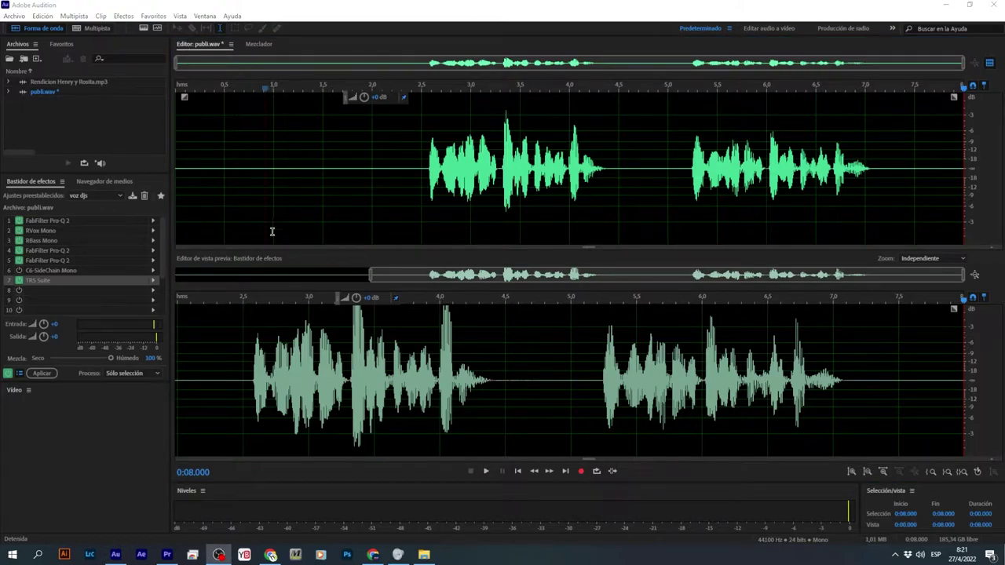
Step: Load the "pan diario" preset in the effects rack
click(406, 194)
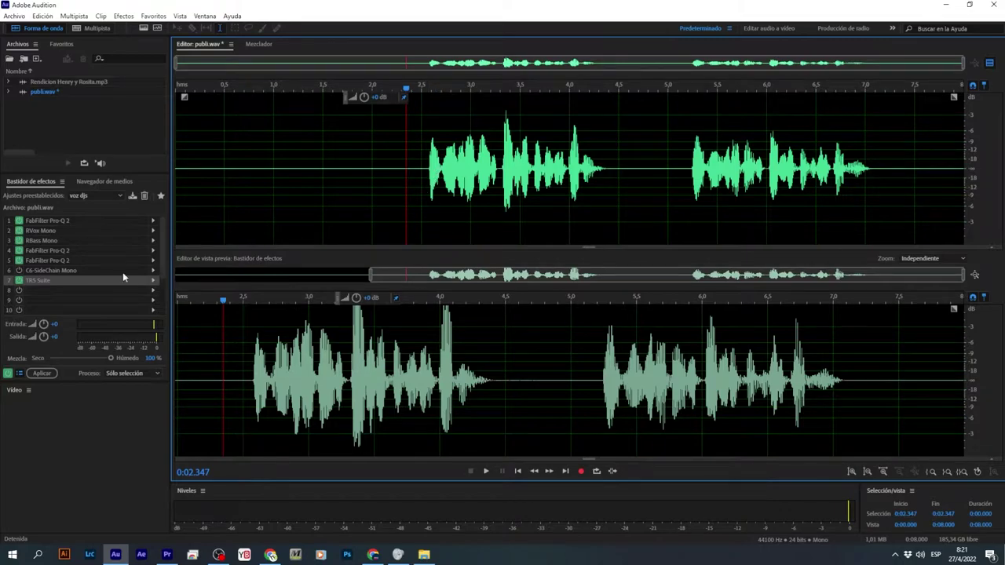
click(101, 196)
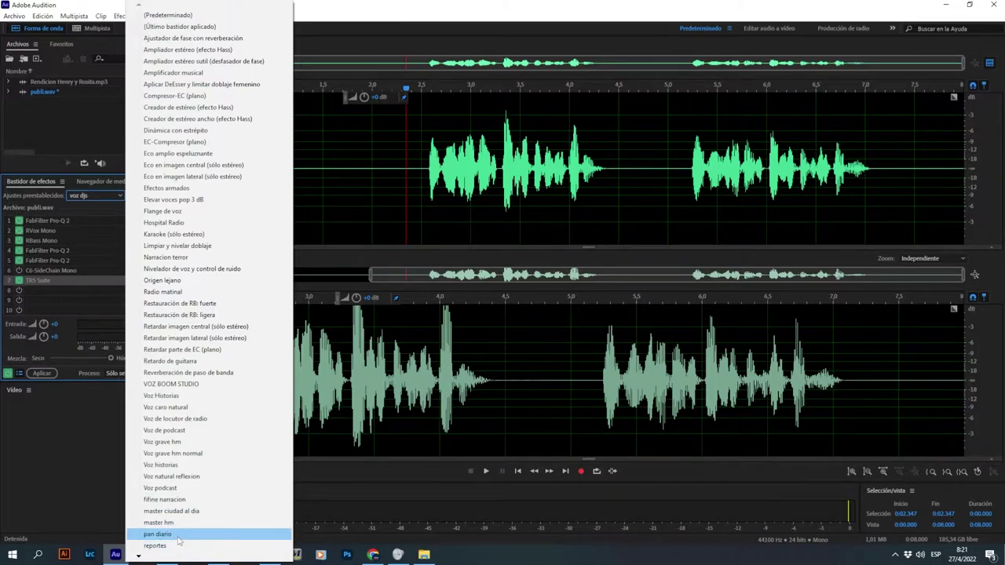
click(246, 439)
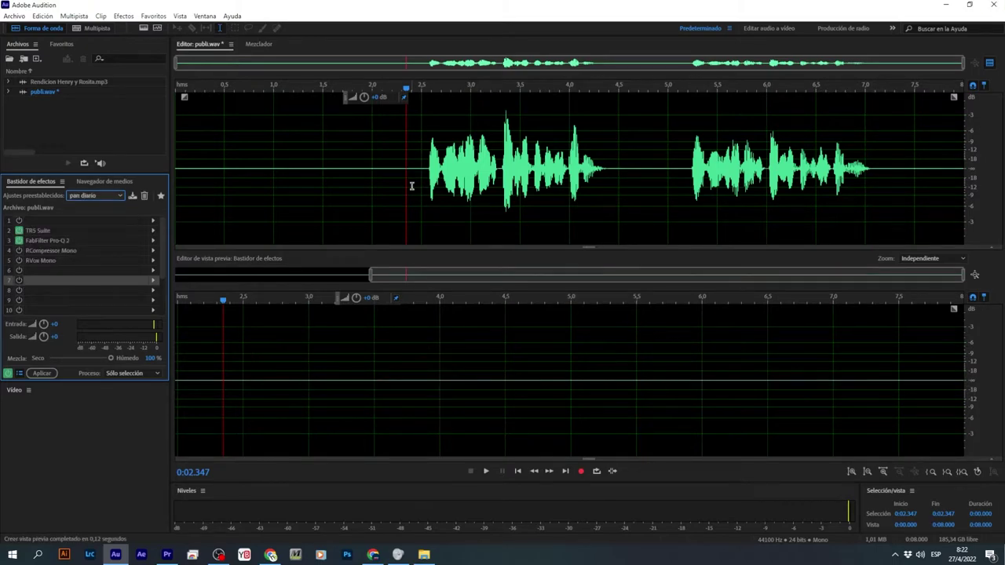
Step: Paste a copy of the opening 2.5 s of silence at about 1.27 s and hide the effects preview editor
click(417, 186)
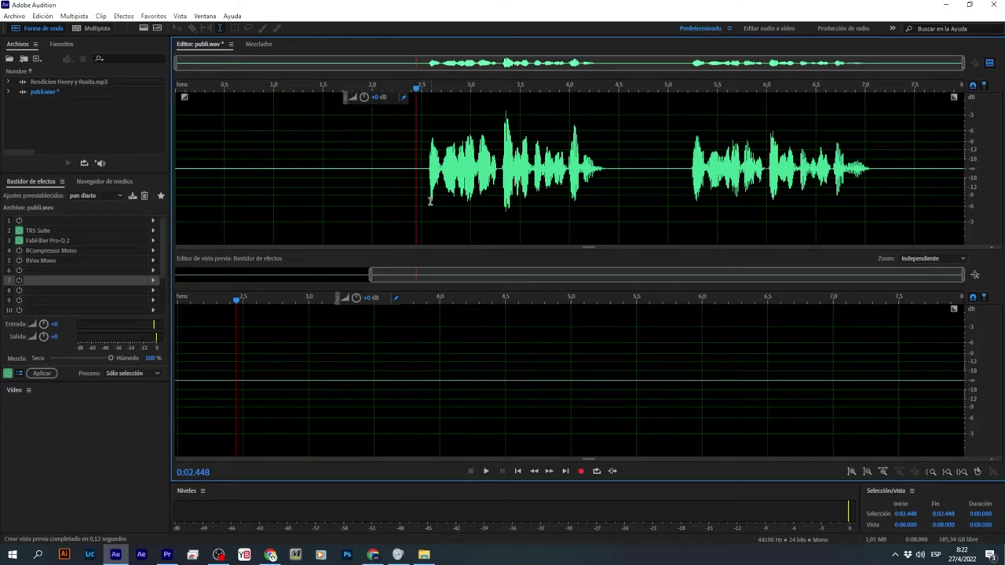
drag(417, 176, 158, 186)
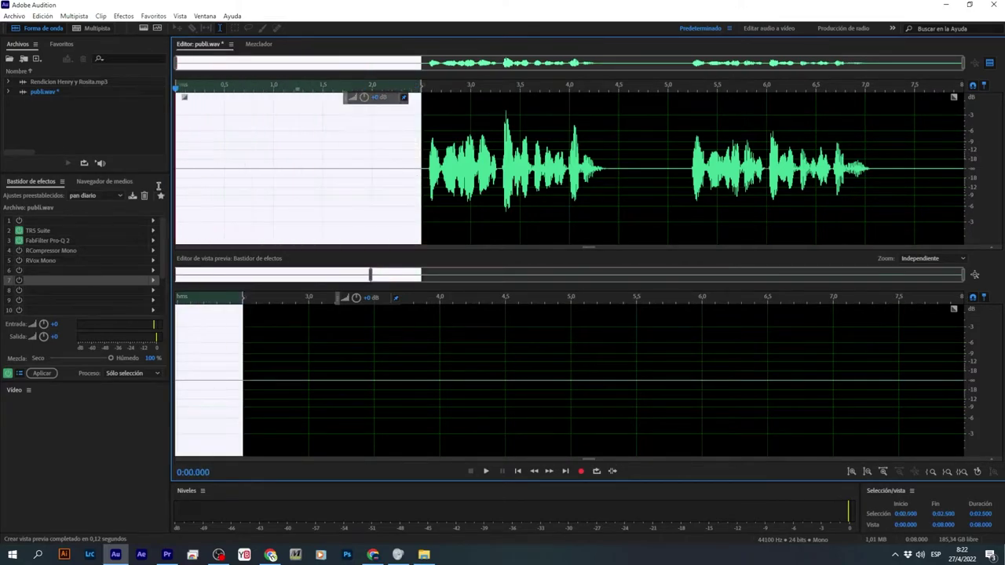
click(302, 186)
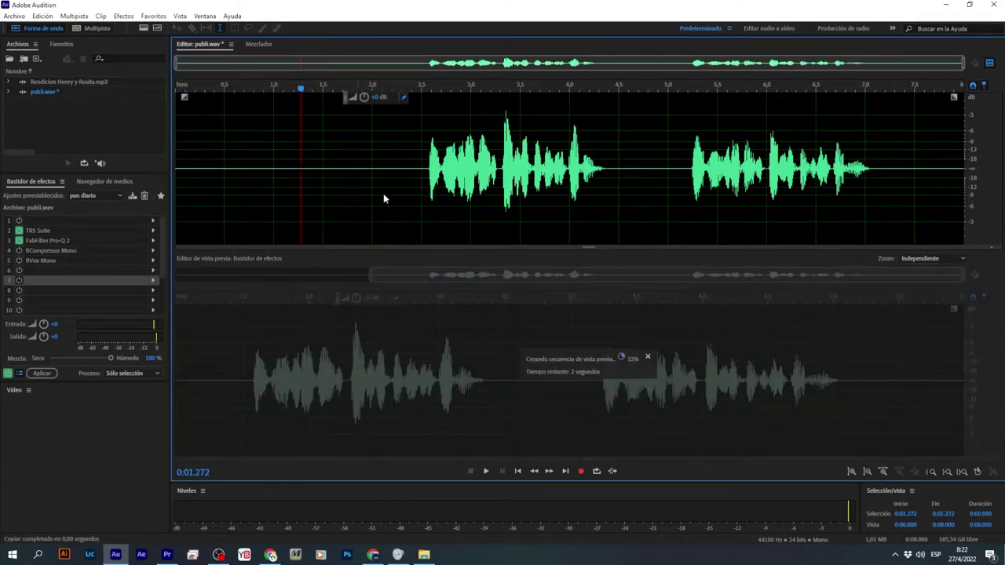
key(ctrl+v)
click(989, 65)
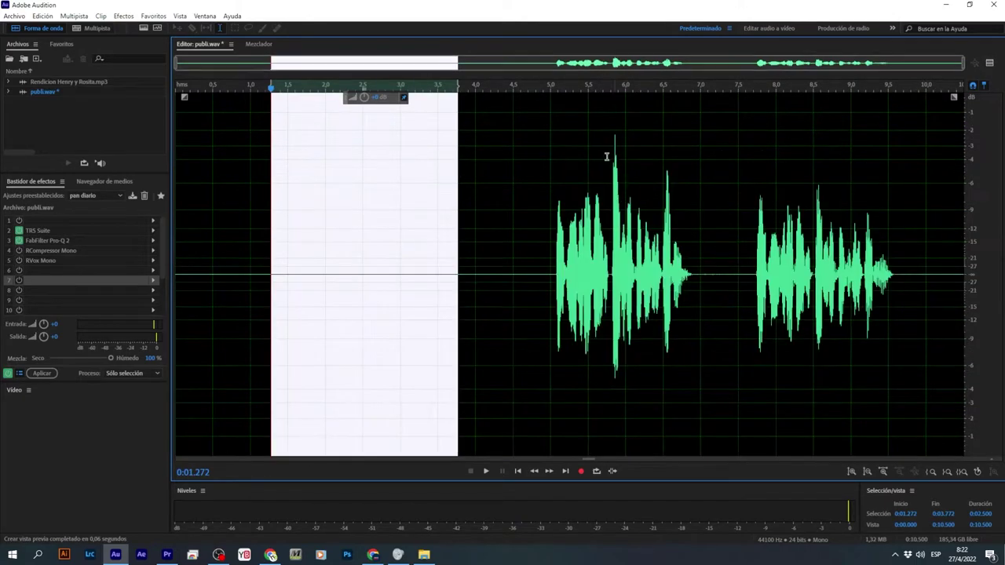
Step: Paste a copy of the recording's first 7.1 s or so at about 2.2 s and lower the pasted section's gain to silence
click(600, 159)
drag(728, 267, 1, 288)
click(709, 269)
key(ctrl+c)
click(338, 307)
key(ctrl+v)
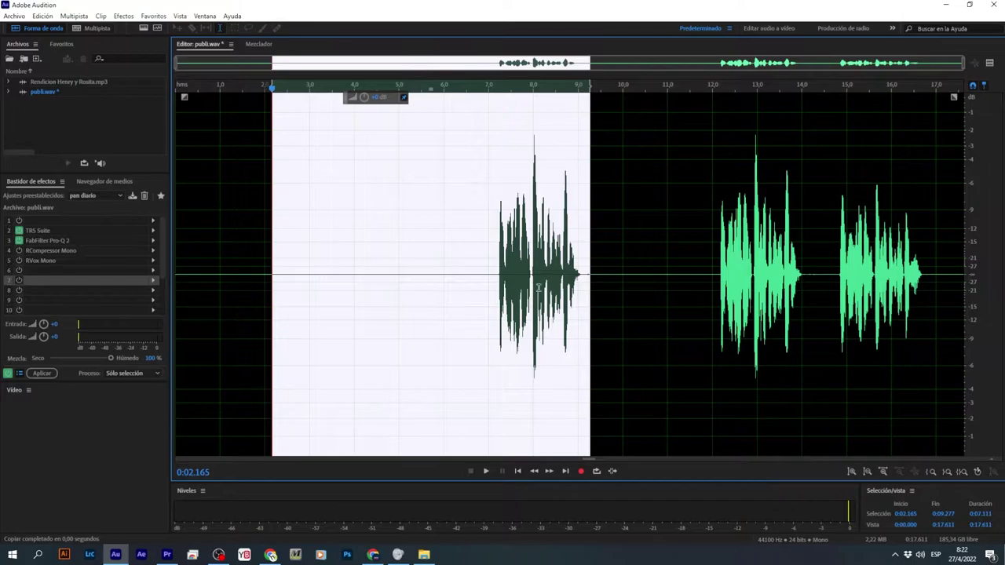
drag(363, 97, 364, 236)
click(532, 321)
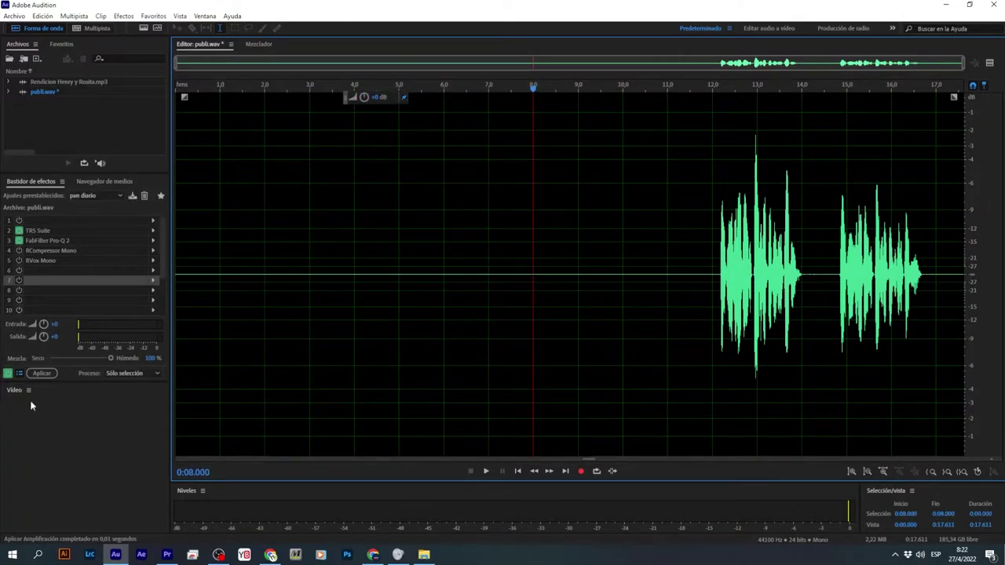
Step: Show the effects preview editor, compare the processed phrases with the original, and play the recording from about 10.5 s
click(989, 63)
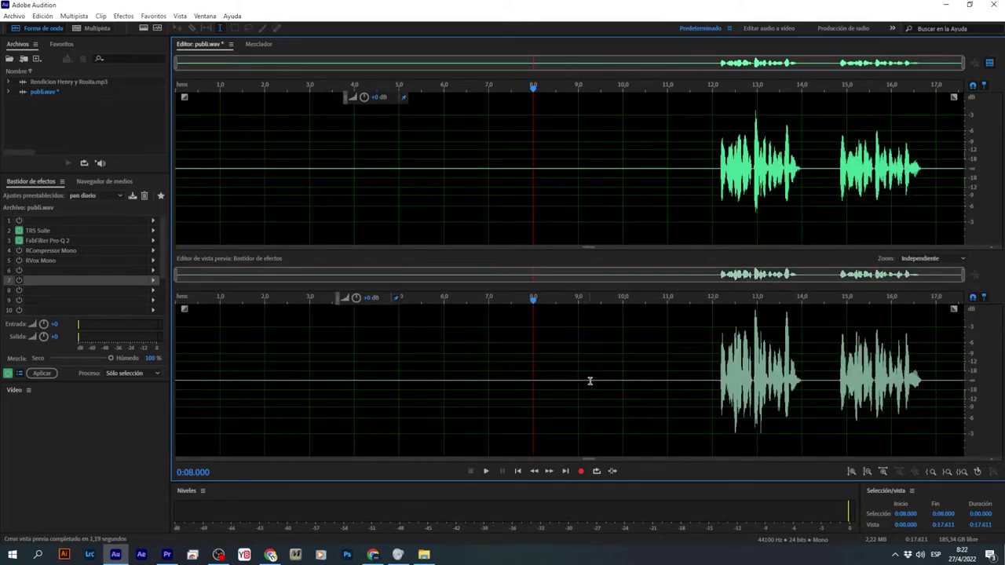
scroll(810, 386, up, 3)
drag(557, 387, 965, 385)
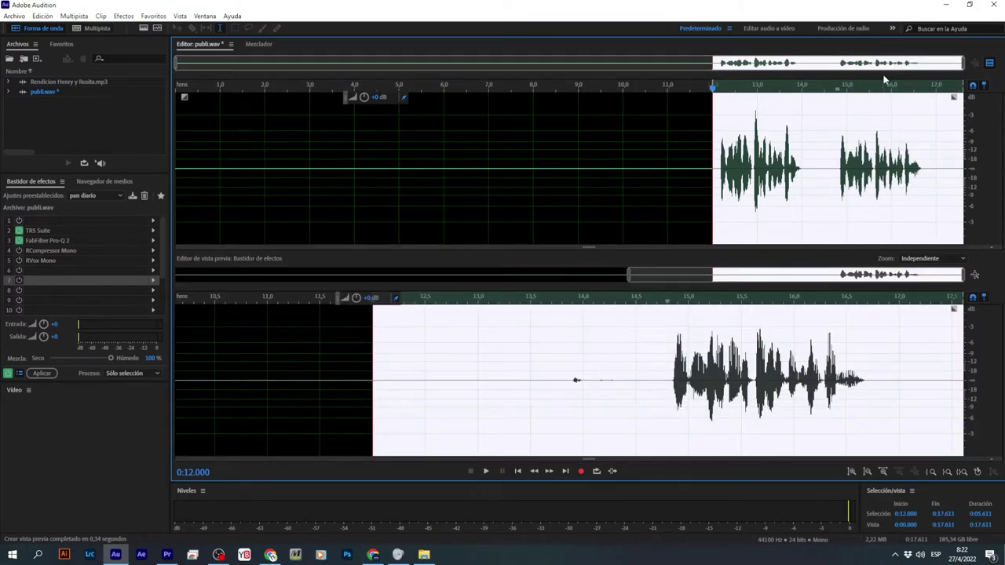
click(312, 156)
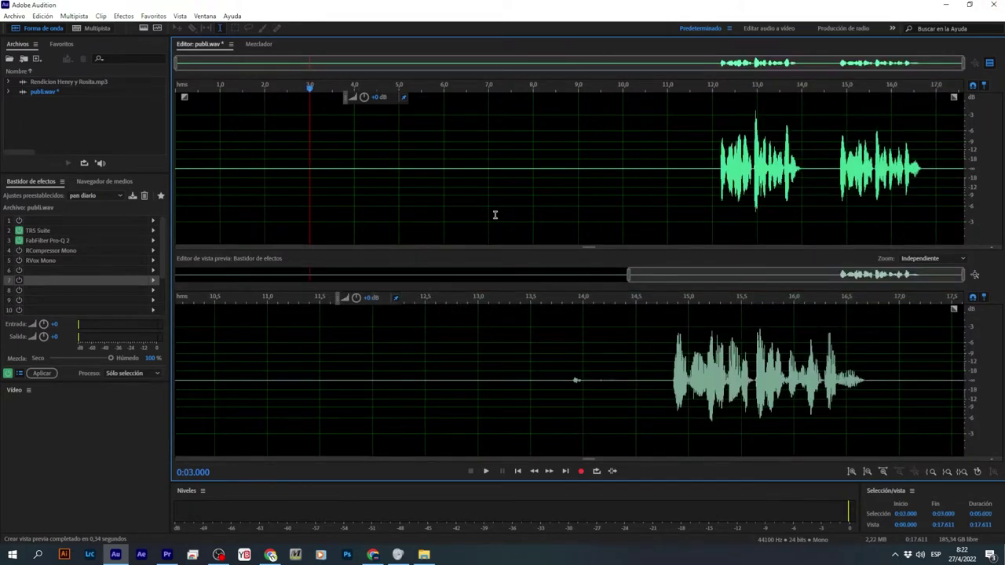
click(616, 161)
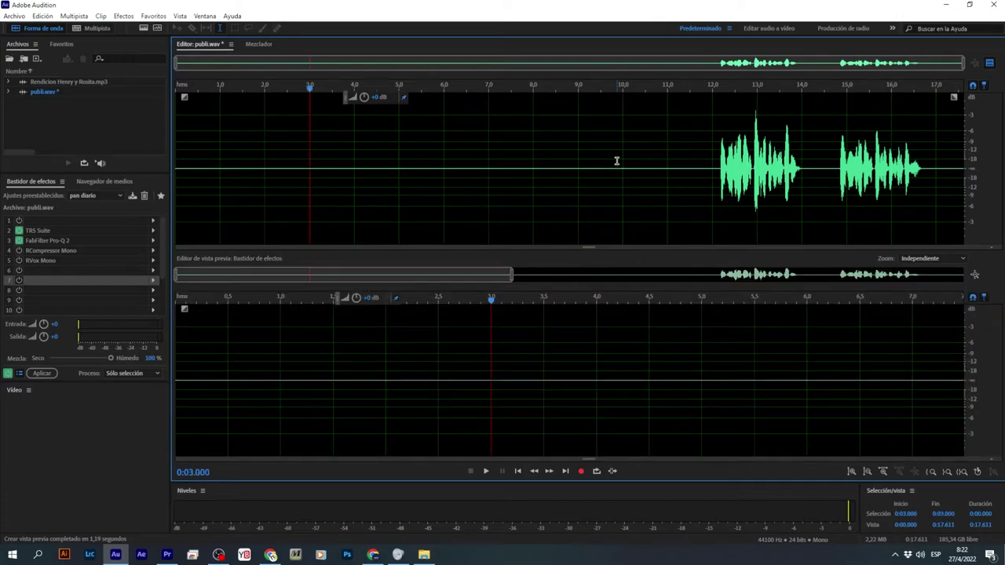
key(space)
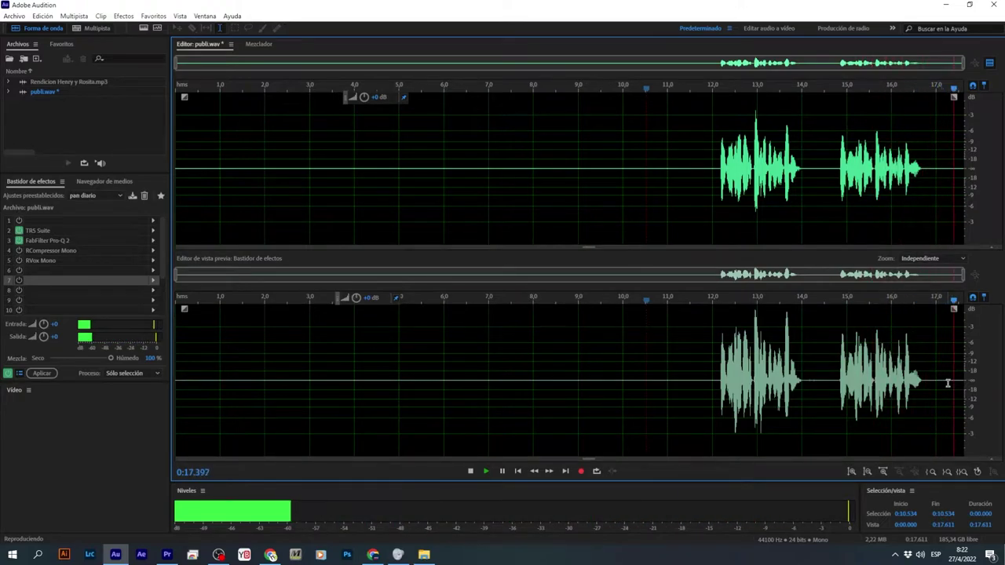
Step: Hide the effects preview editor and show the spectral frequency display around the first spoken phrase
scroll(806, 198, up, 5)
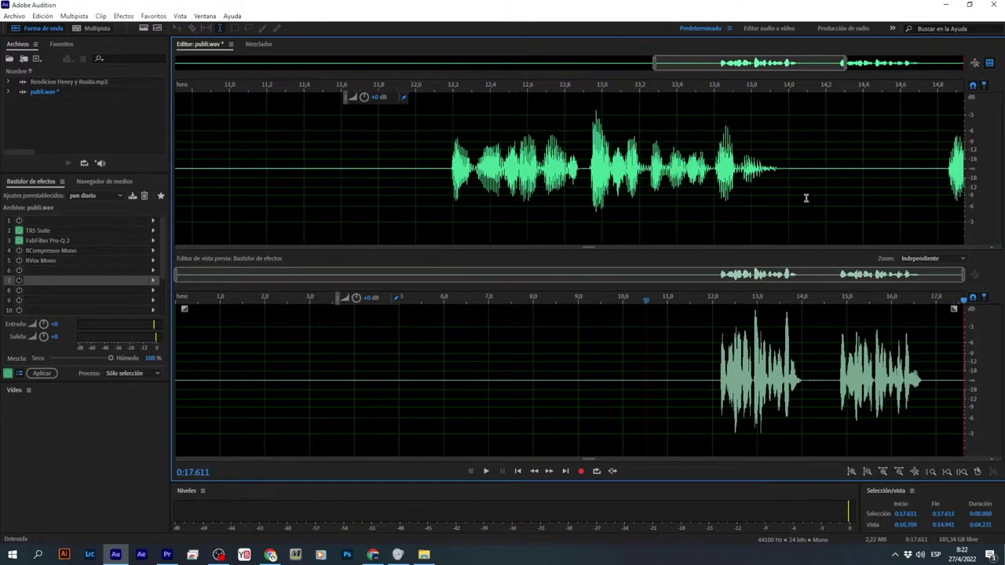
click(990, 63)
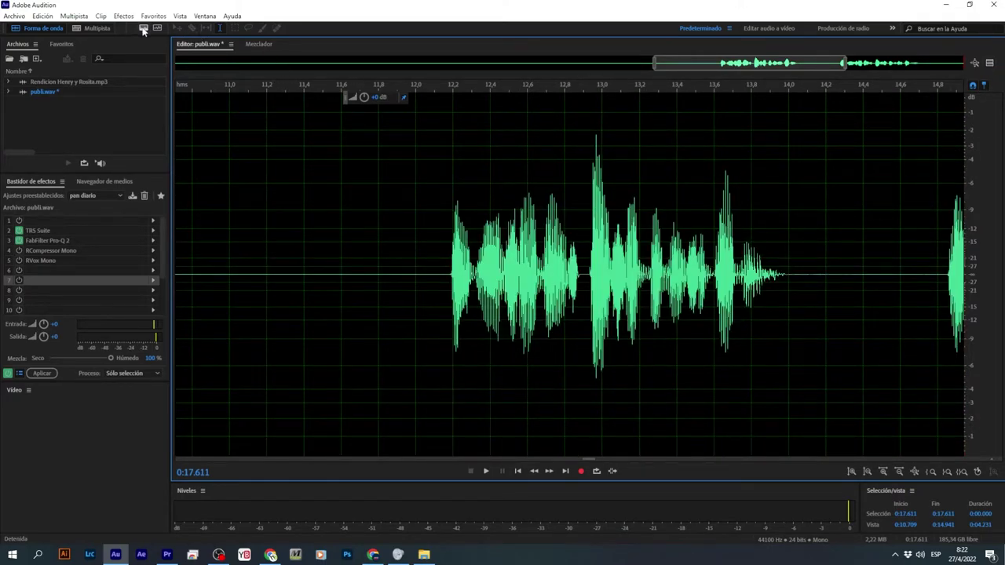
click(144, 29)
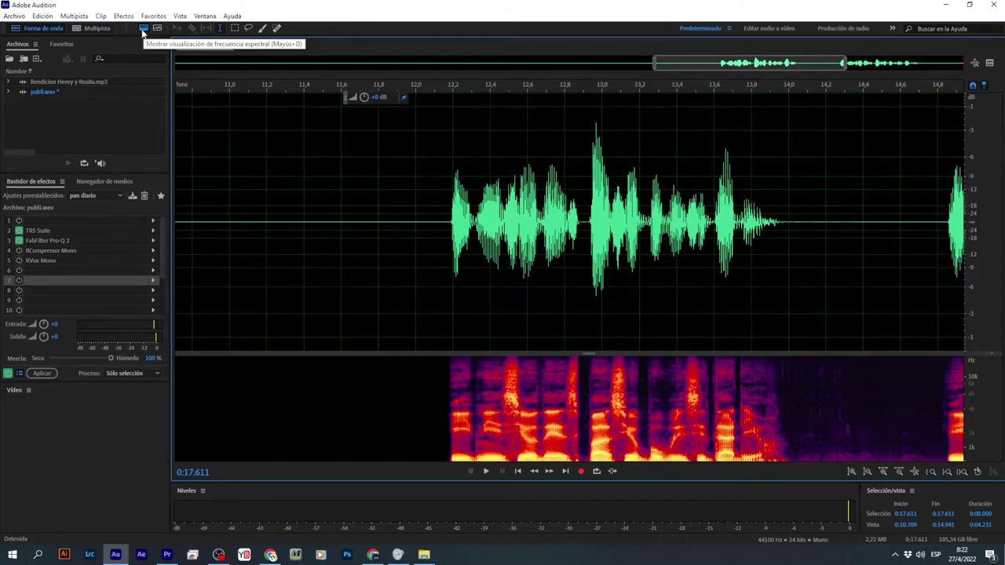
scroll(502, 321, up, 3)
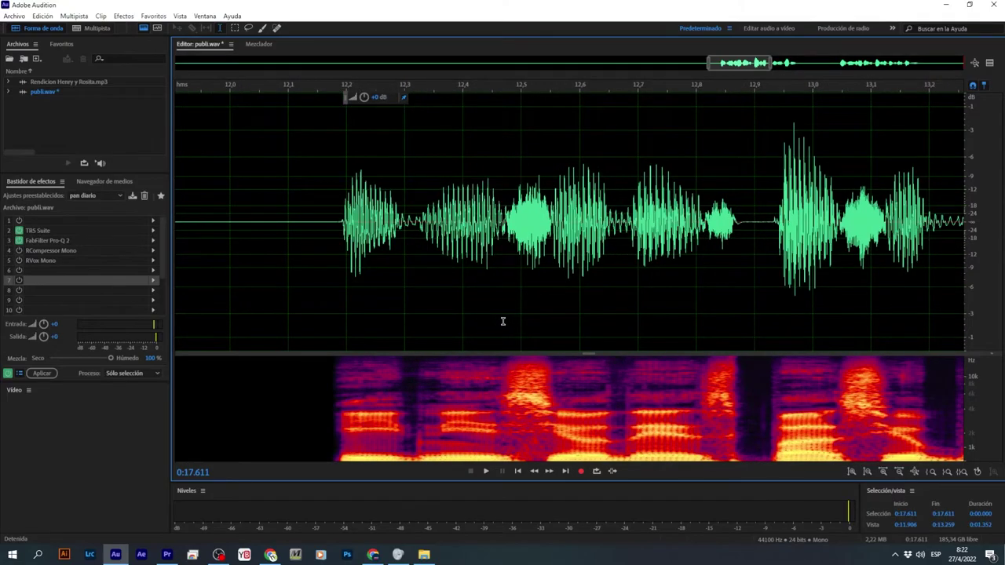
scroll(487, 322, right, 4)
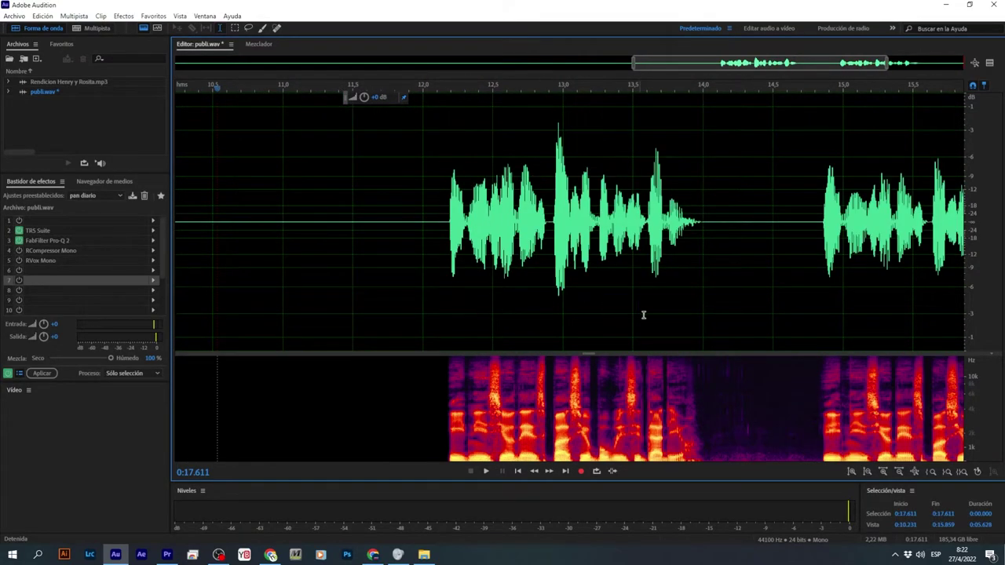
scroll(683, 311, down, 2)
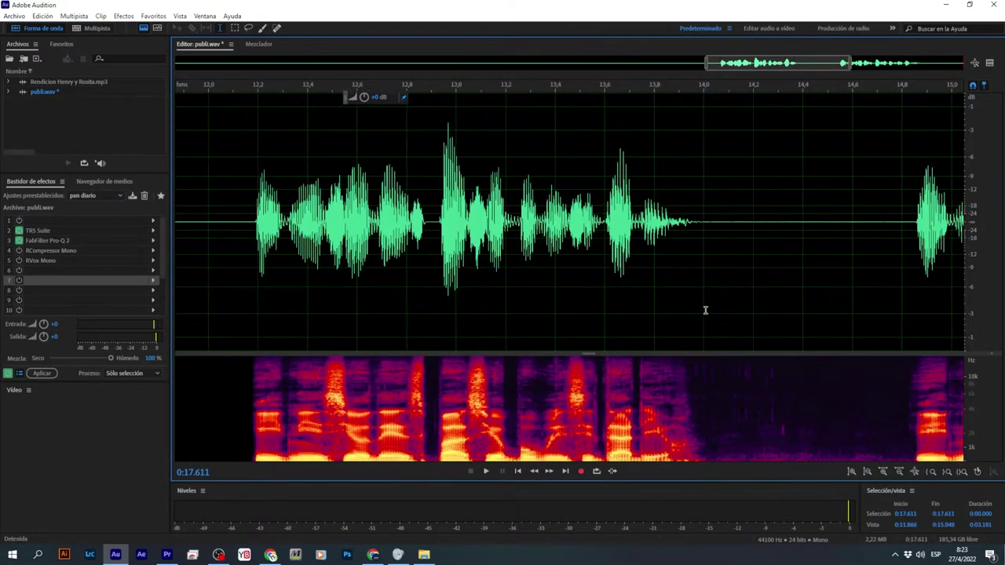
Step: Play the pause between the two phrases in a loop, from about 13.97 to 14.66 s, and silence that section
drag(697, 244, 867, 272)
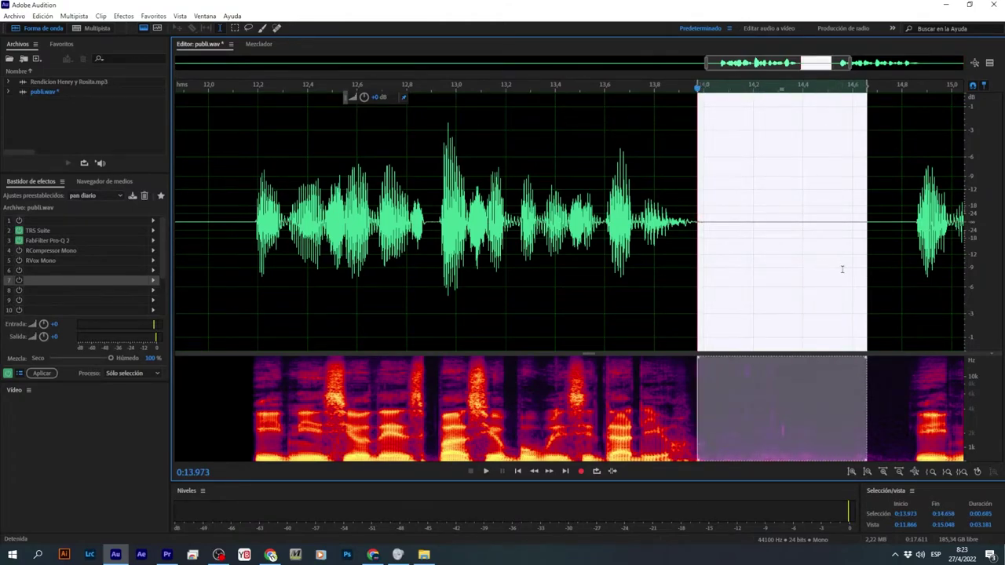
key(space)
key(space)
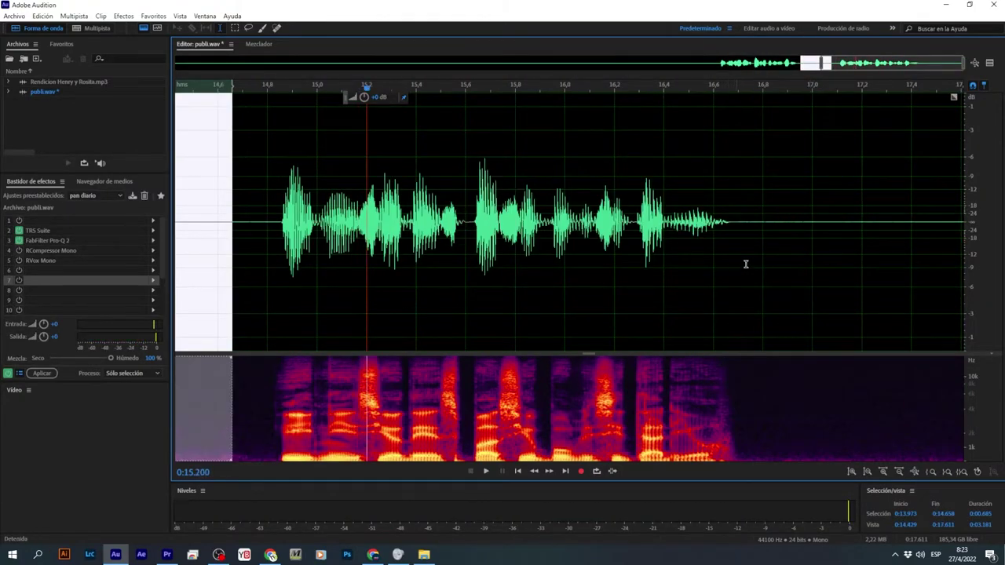
scroll(668, 299, down, 3)
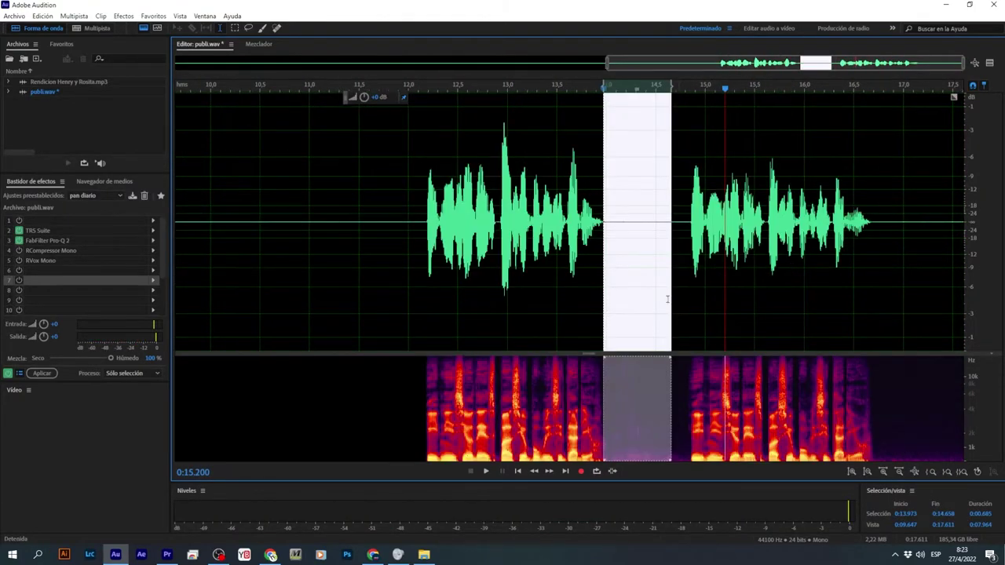
click(597, 472)
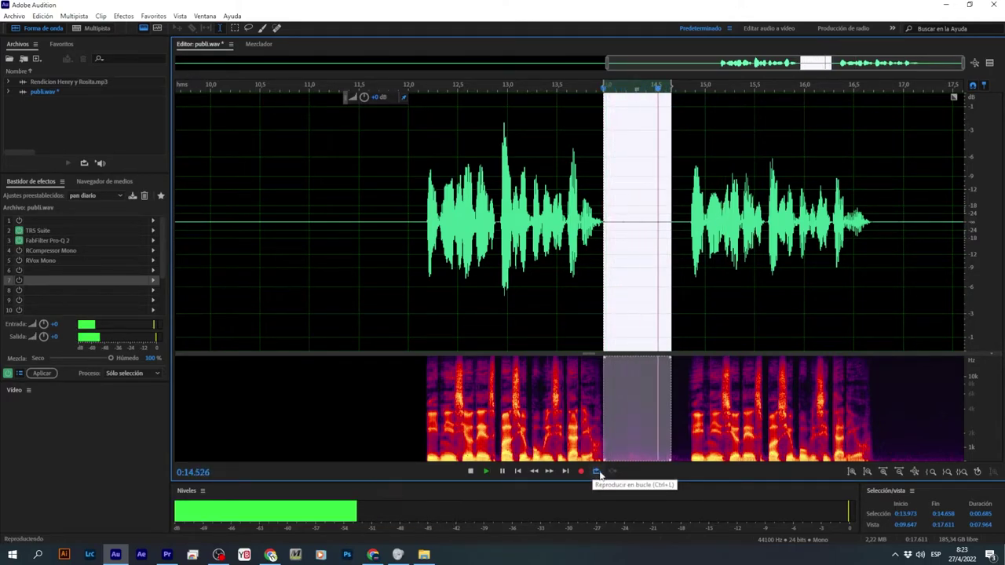
key(space)
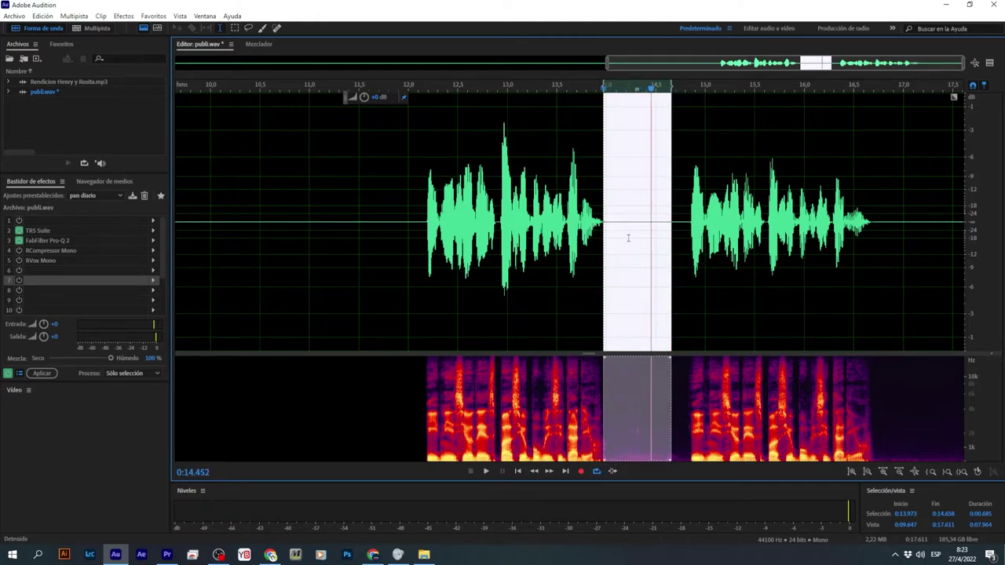
right_click(629, 238)
click(652, 462)
Step: Play the first phrase from about 12.1 s and again from about 12.8 s to listen for noises
drag(413, 229, 626, 248)
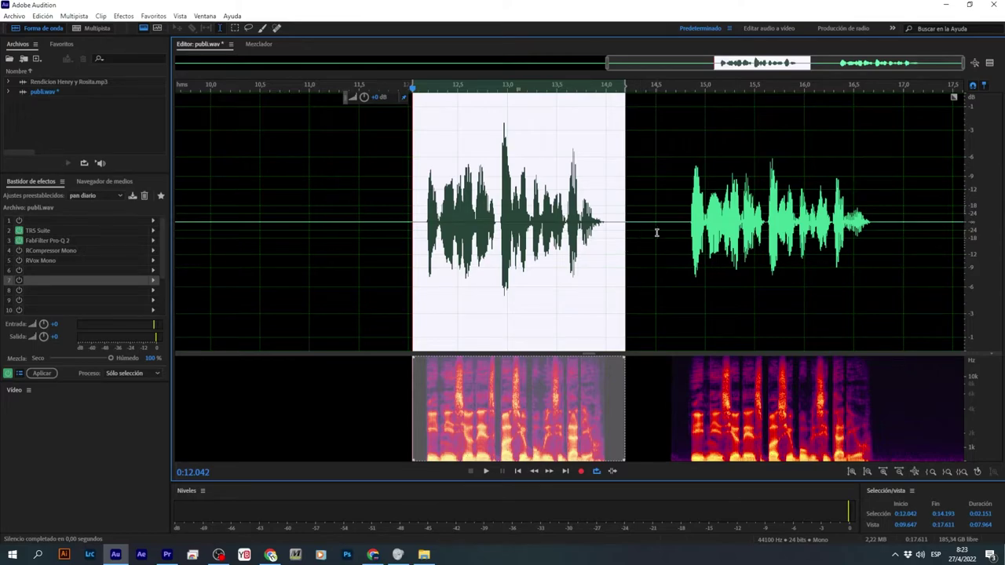
click(420, 283)
key(space)
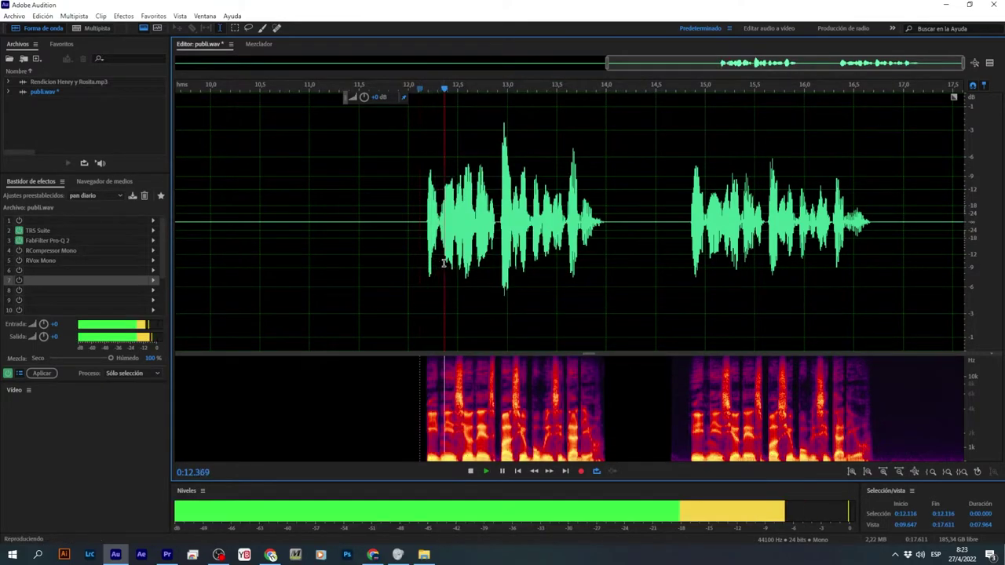
click(485, 263)
scroll(555, 281, up, 1)
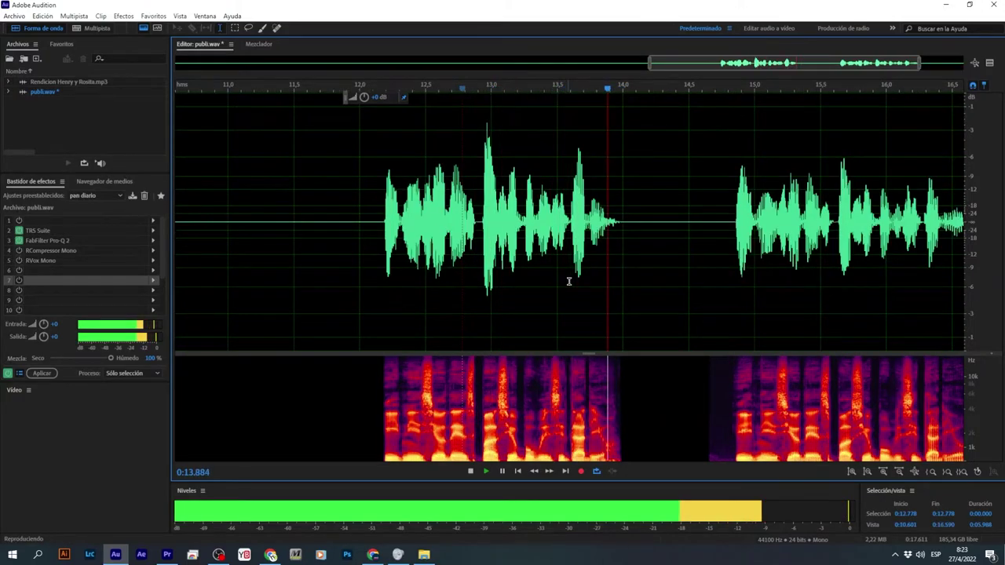
scroll(451, 284, up, 3)
key(space)
Step: Retouch the noise trace at about 13.40 s in the first phrase's spectrum with the 30 px Spot Healing Brush
scroll(486, 346, up, 2)
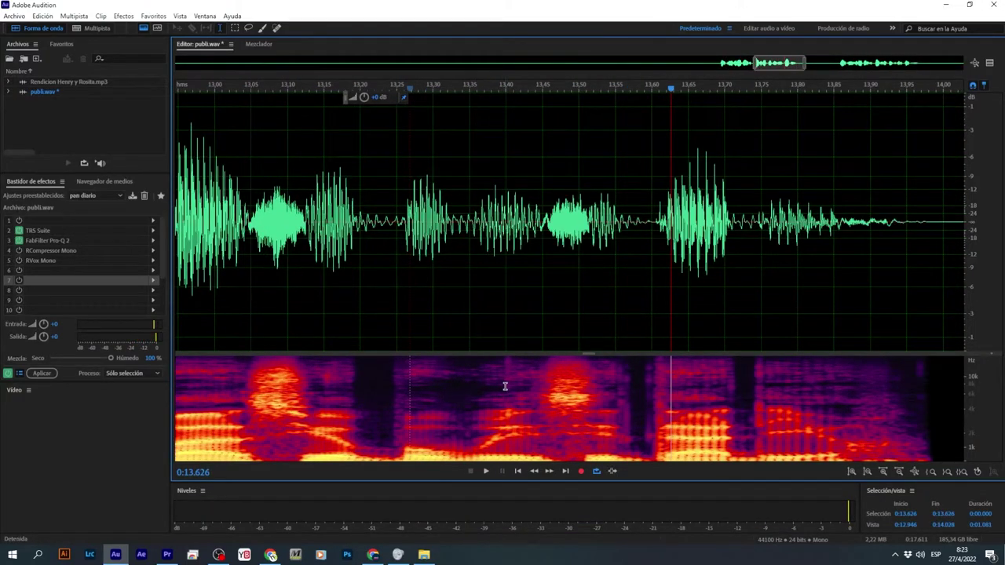
click(277, 28)
drag(508, 387, 506, 379)
scroll(516, 310, down, 7)
Step: Play the second phrase from about 14.6 s and again from about 15.2 s, examining its spectrum closely
click(570, 282)
key(space)
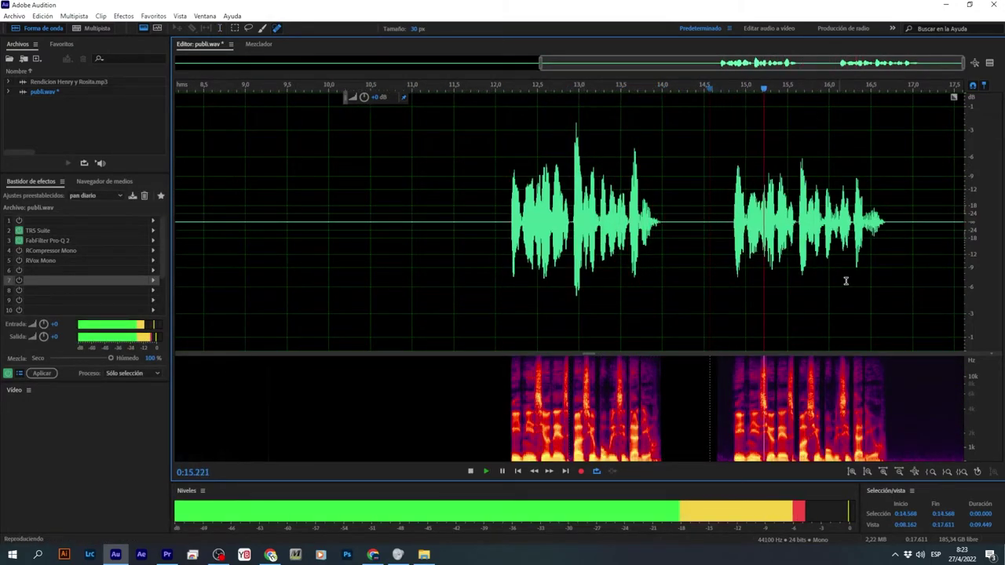
scroll(900, 268, up, 2)
scroll(900, 268, up, 1)
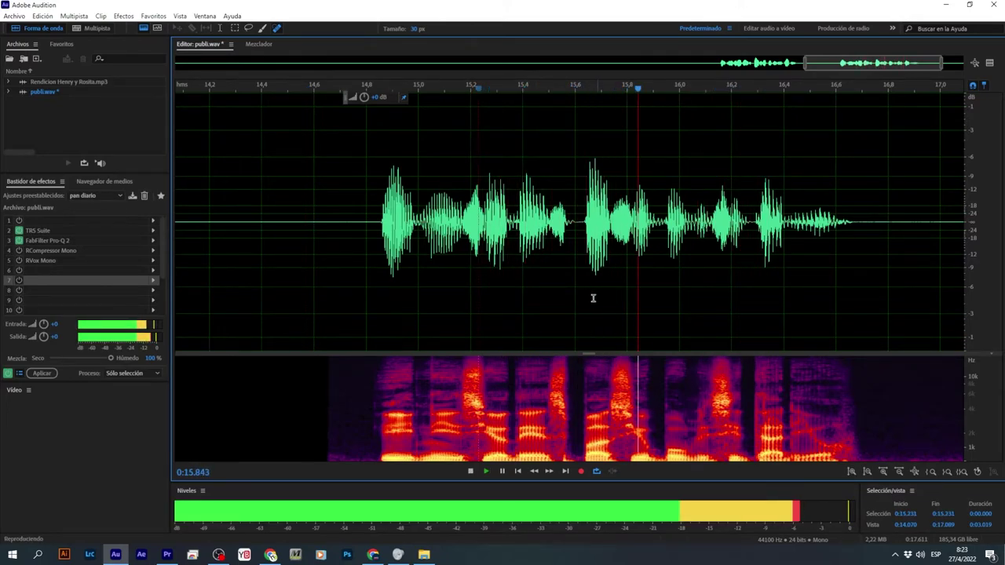
key(space)
scroll(563, 299, up, 2)
scroll(563, 298, up, 1)
scroll(541, 278, down, 2)
Step: Listen to part of the second phrase and retouch its spectrum with a vertical 30 px Spot Healing Brush stroke
click(434, 272)
key(space)
key(space)
scroll(552, 307, up, 1)
mouse_move(574, 424)
mouse_down()
mouse_move(589, 424)
mouse_move(580, 358)
mouse_up()
scroll(590, 299, down, 2)
Step: Replay the second phrase from about 15.0 s, and replay a closer view of it from about 15.37 and 15.27 s
click(399, 298)
key(space)
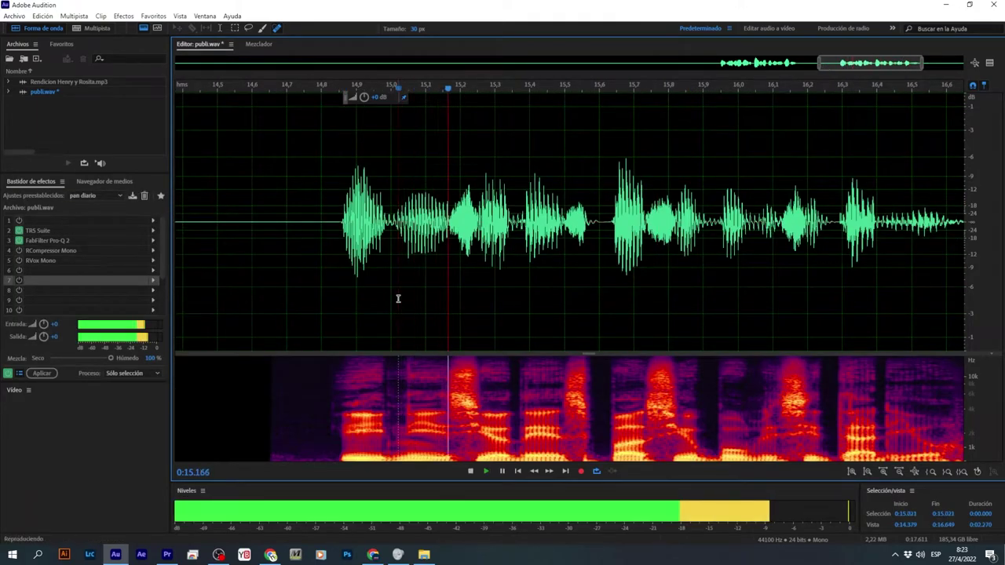
key(space)
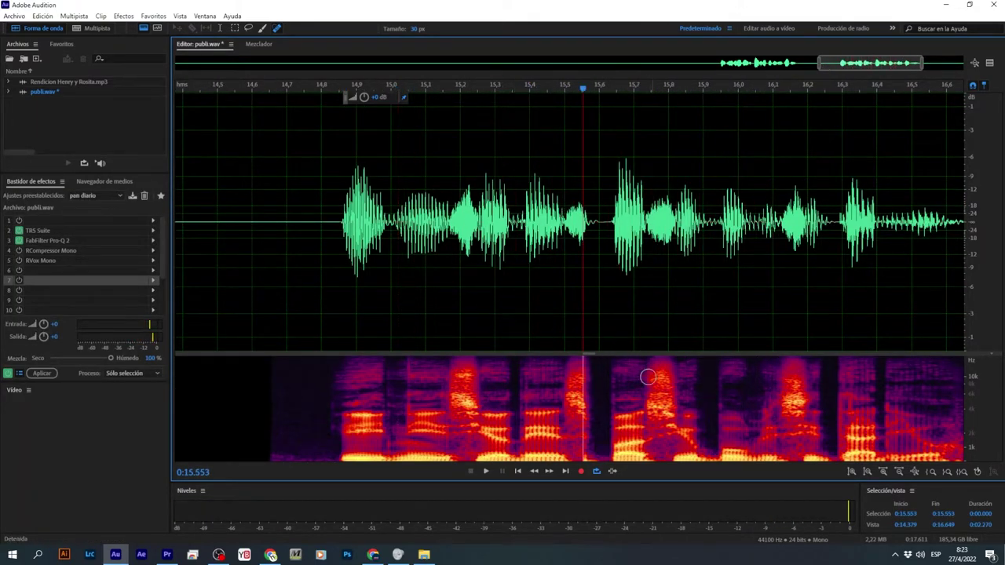
scroll(601, 310, up, 2)
click(409, 291)
key(space)
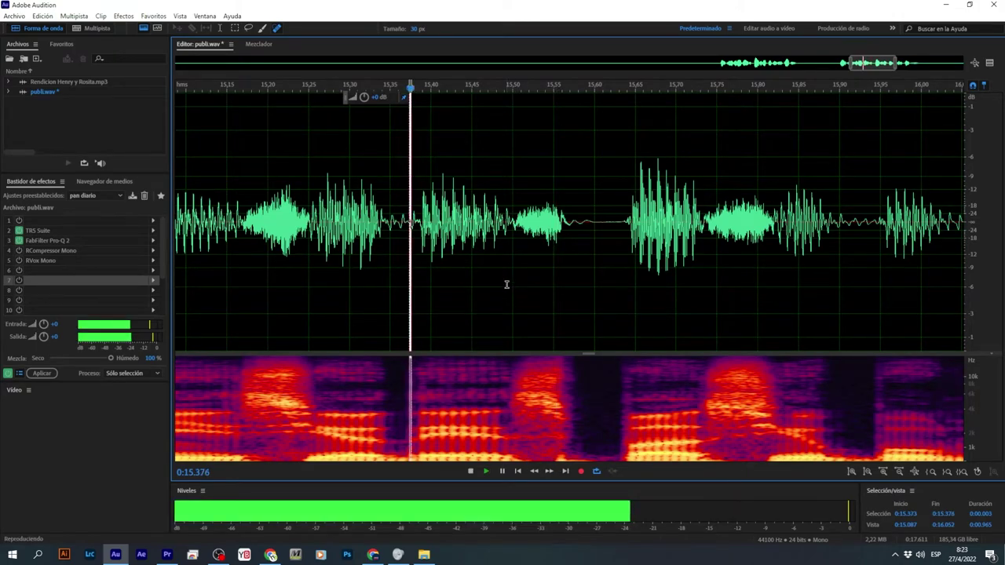
click(323, 285)
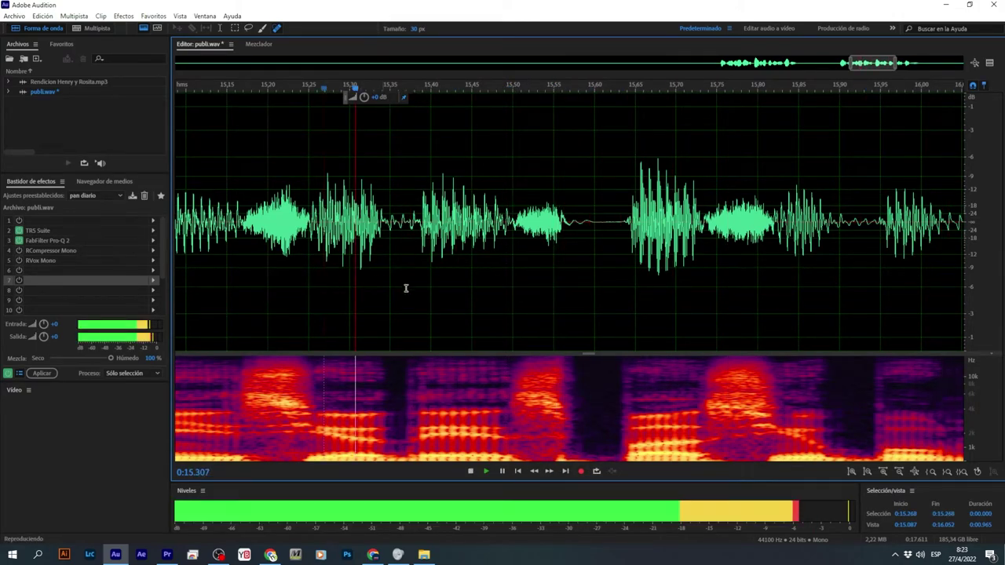
Step: Replay the cleaned second phrase through to the end from about 14.85 s
key(space)
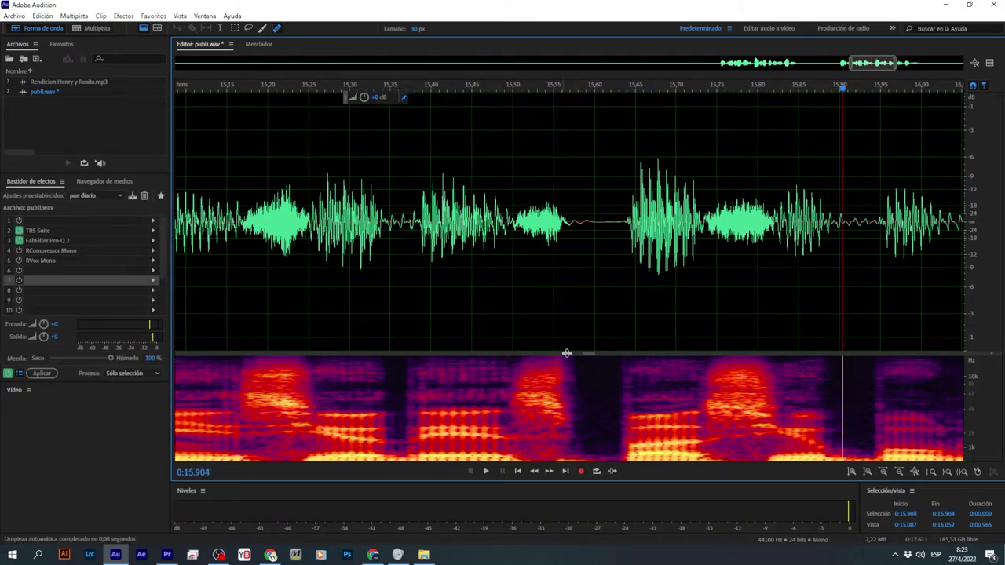
scroll(562, 365, down, 2)
click(387, 279)
key(space)
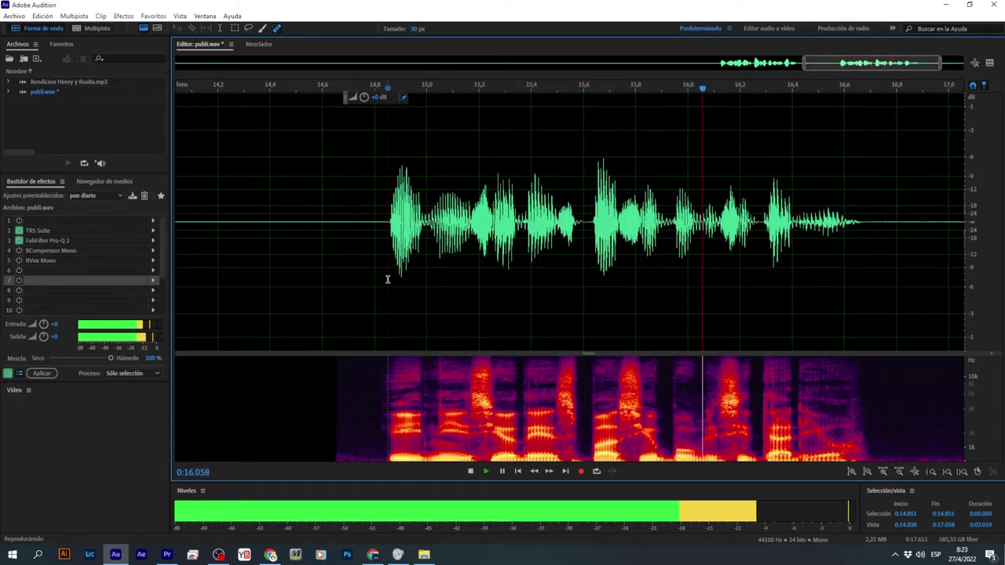
scroll(730, 276, down, 2)
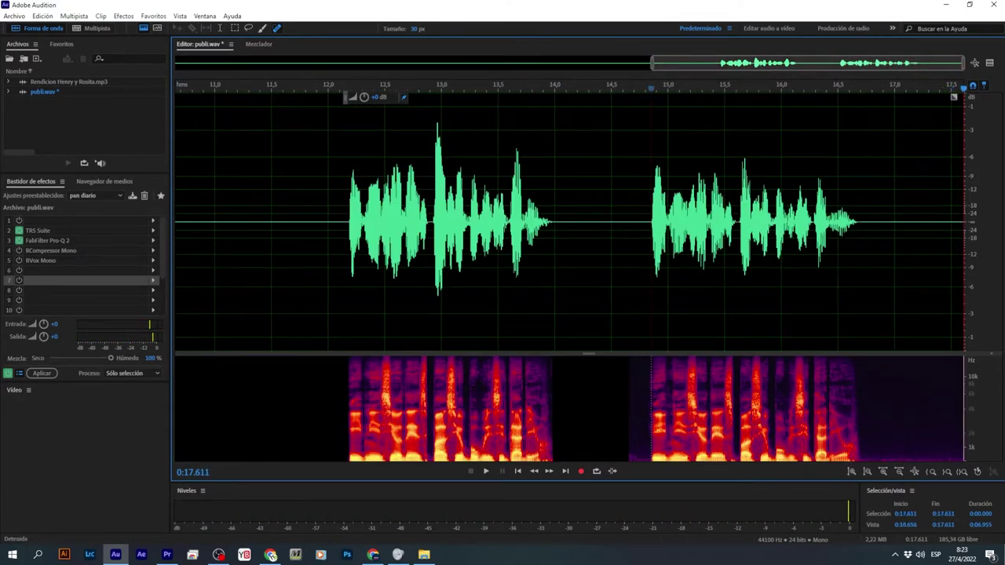
Step: Delete about 5.7 s of the silence ahead of the first phrase in publi.wav
click(635, 262)
scroll(537, 271, down, 2)
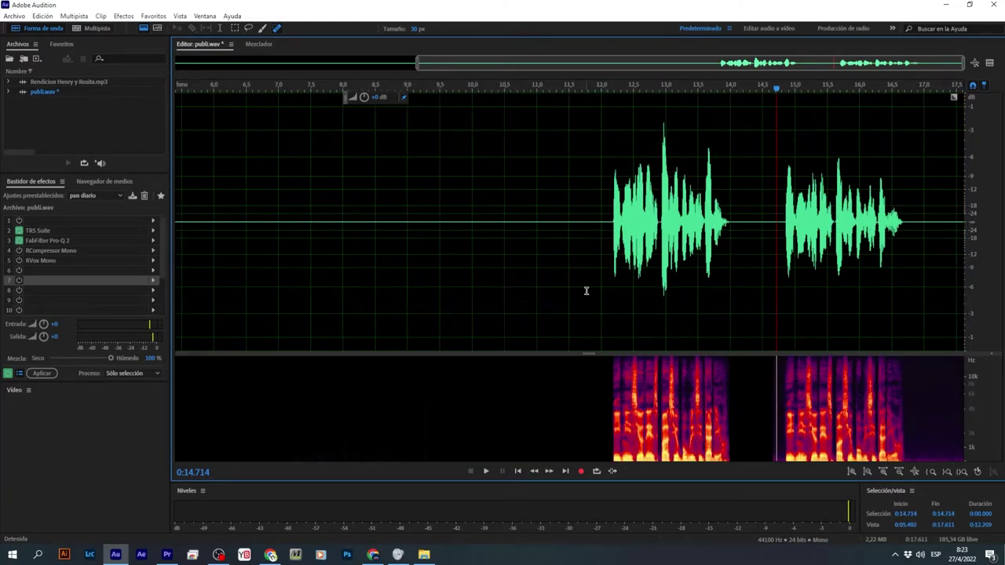
scroll(515, 295, down, 2)
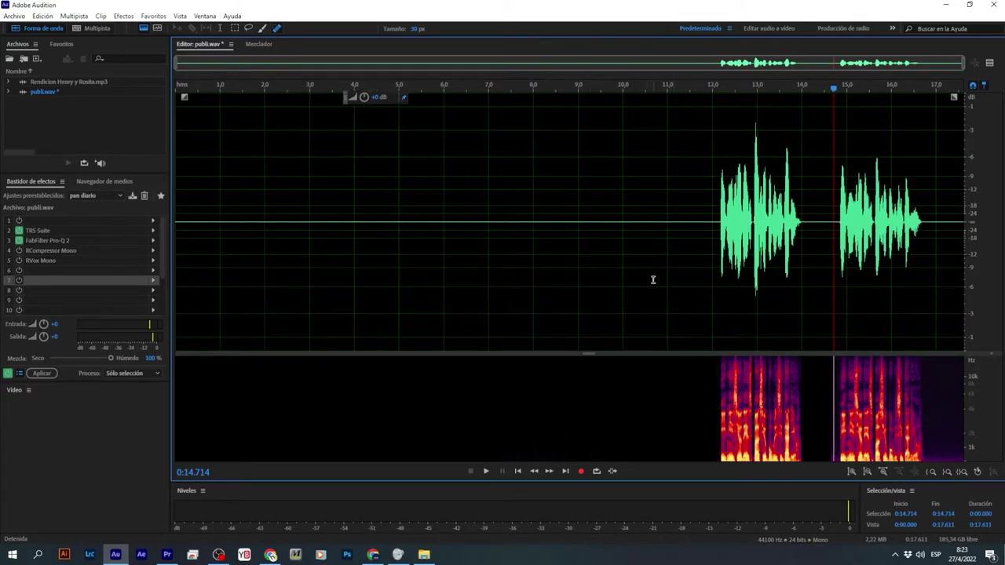
drag(698, 282, 451, 294)
key(Delete)
click(550, 234)
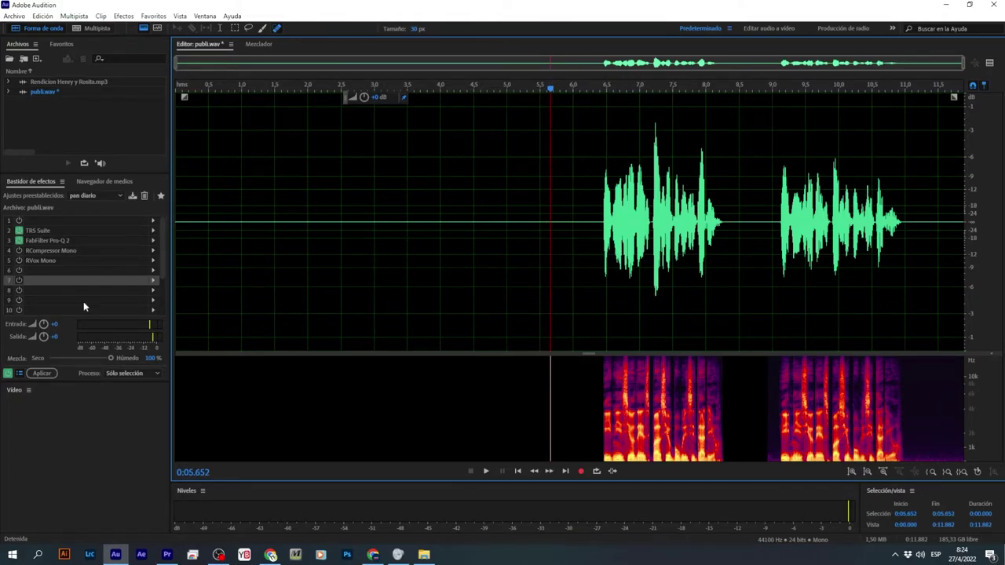
Step: Lower the gain of publi.wav by about 1.2 dB and apply the pan diario effects rack to the entire file
drag(364, 97, 363, 98)
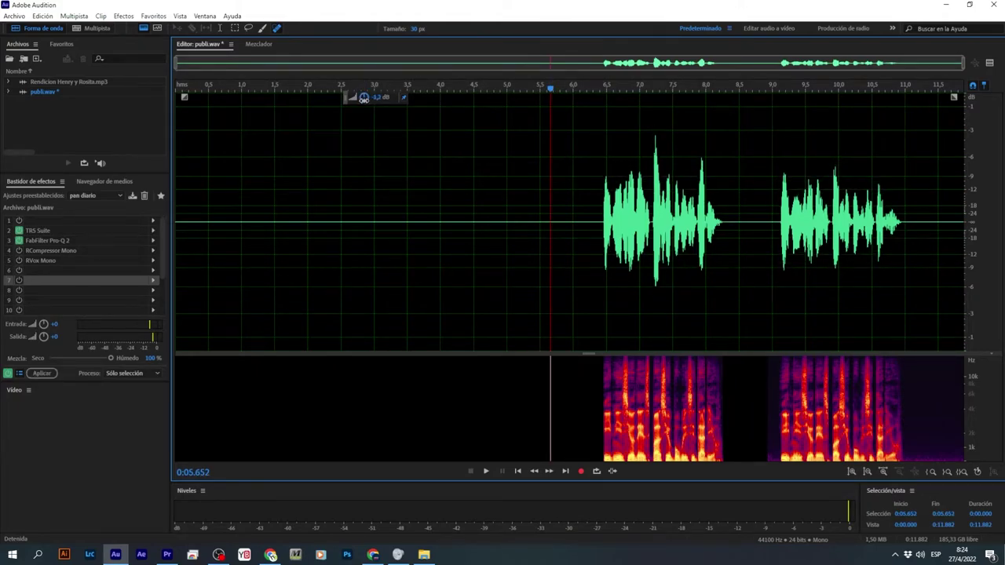
key(ctrl+a)
click(53, 373)
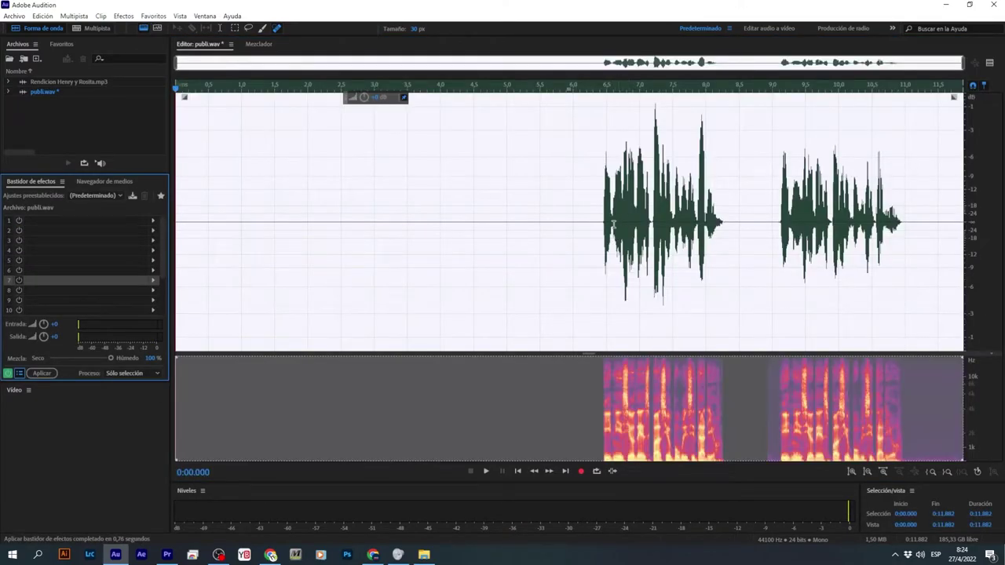
click(566, 297)
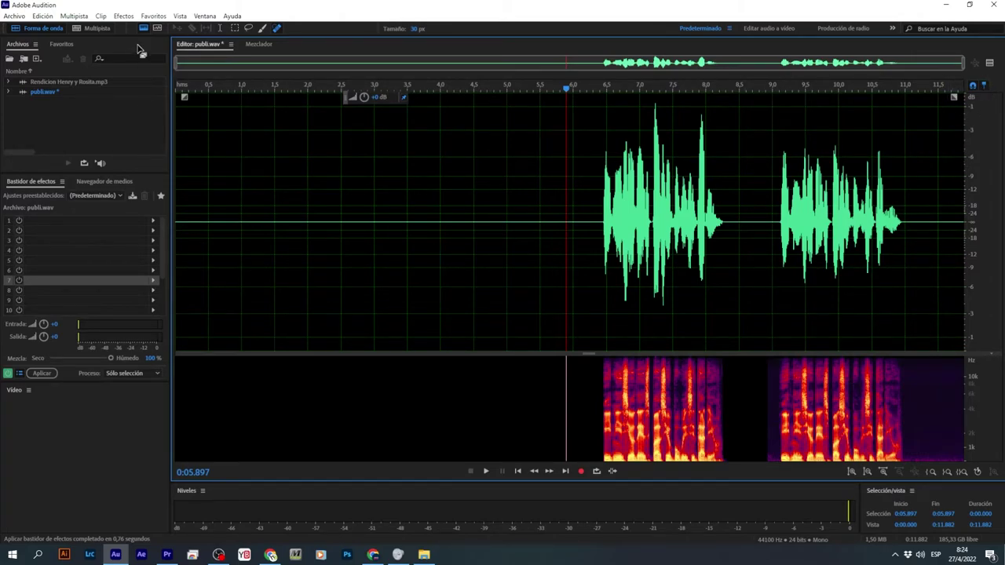
Step: Hide the spectral frequency display and play the processed recording from about 6.1 s
click(157, 28)
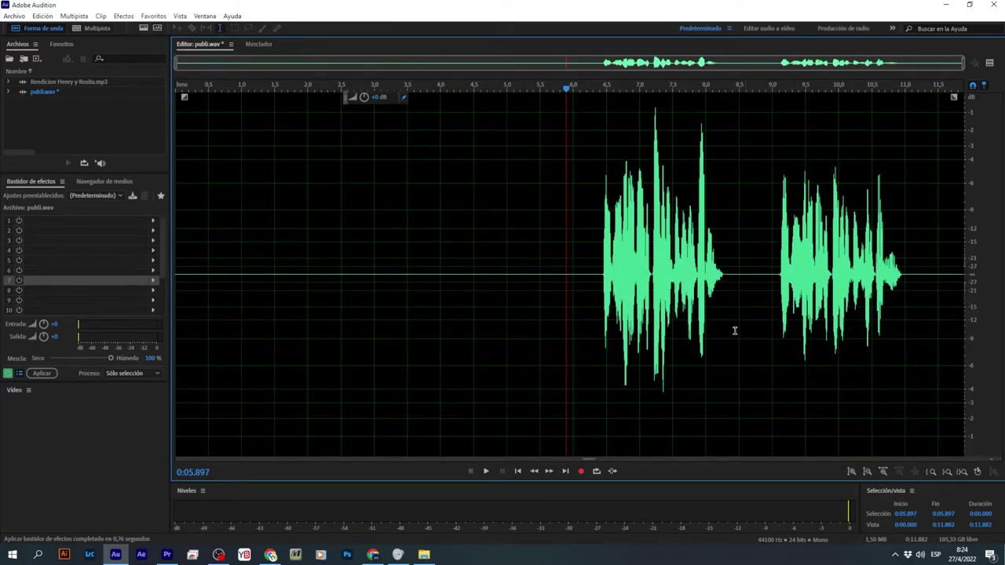
click(596, 276)
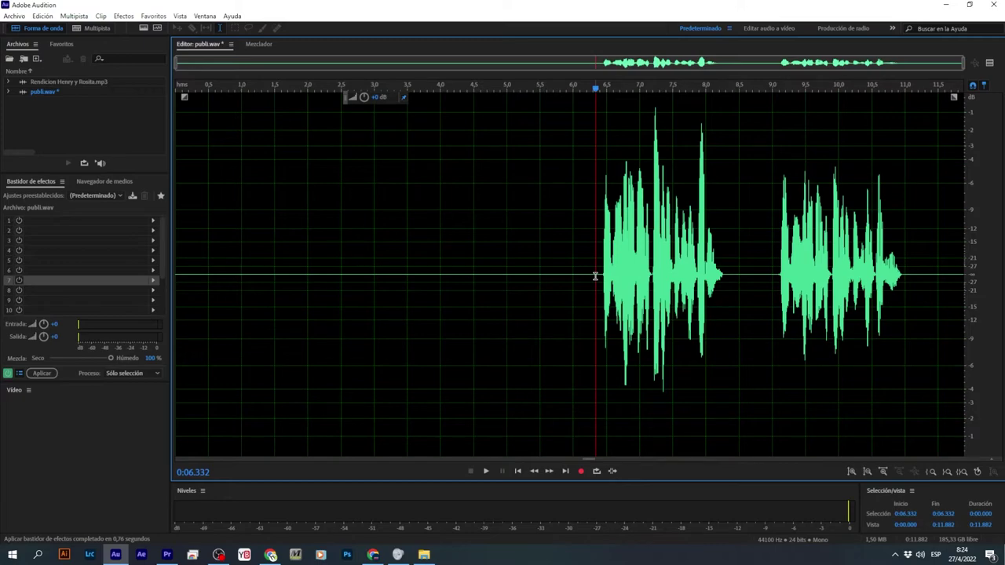
click(218, 556)
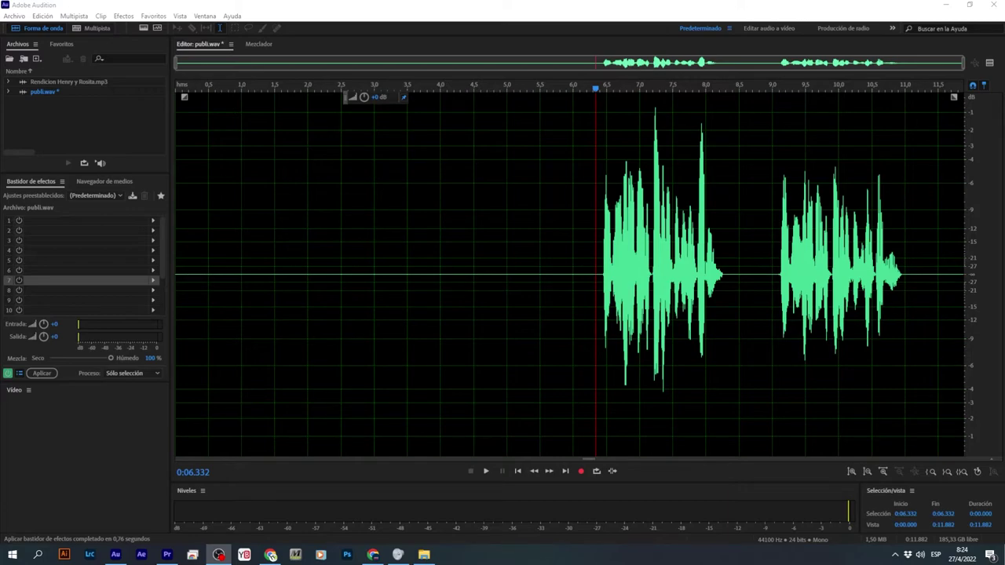
click(578, 350)
key(space)
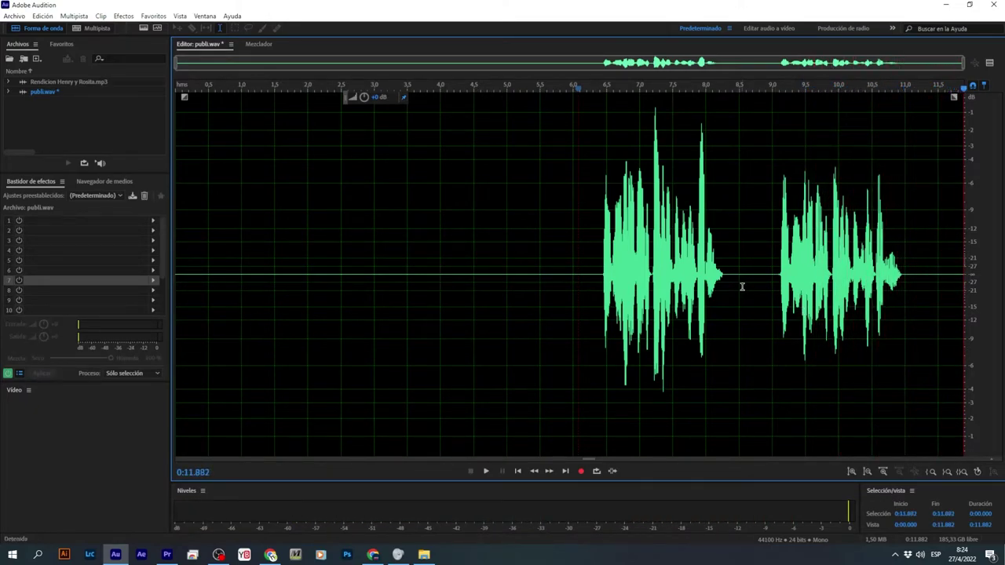
Step: Delete the first phrase (3.565 to 8.585 s) and about 3.3 s of the leading silence, keeping only the second phrase
drag(744, 285, 411, 299)
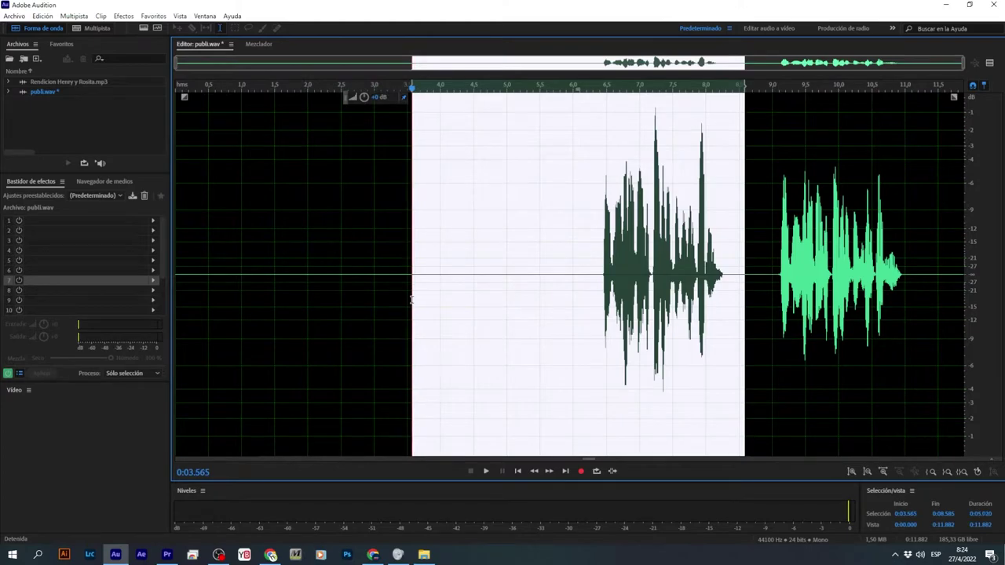
key(Delete)
drag(554, 293, 176, 293)
key(Delete)
click(378, 290)
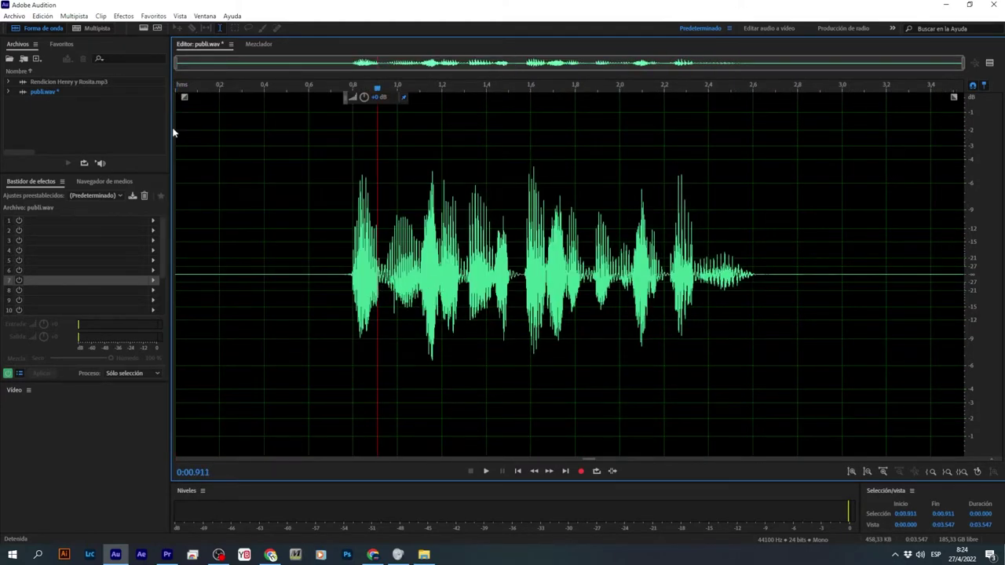
Step: Open the recent multitrack session spots horizontes.sesx
click(15, 17)
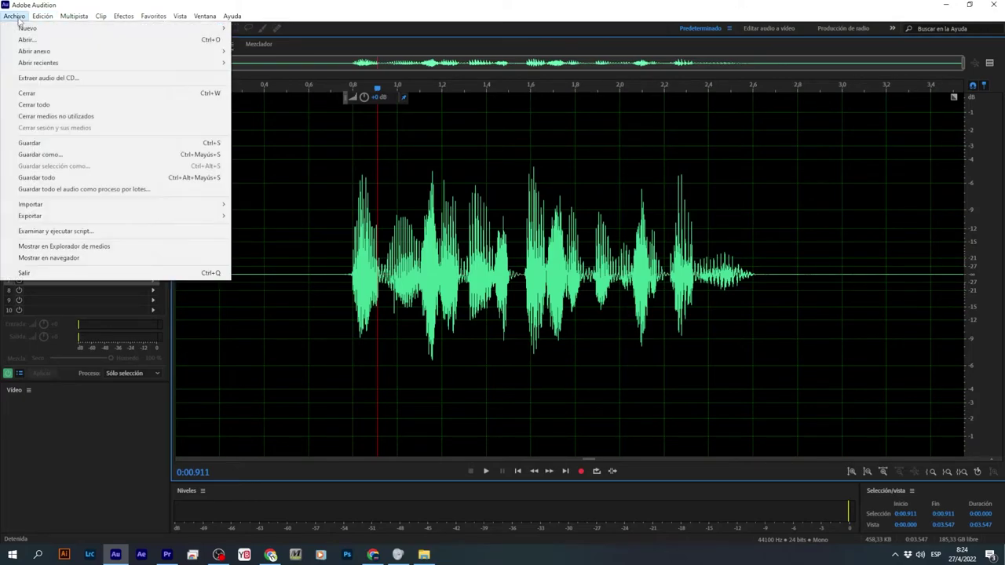
mouse_move(99, 65)
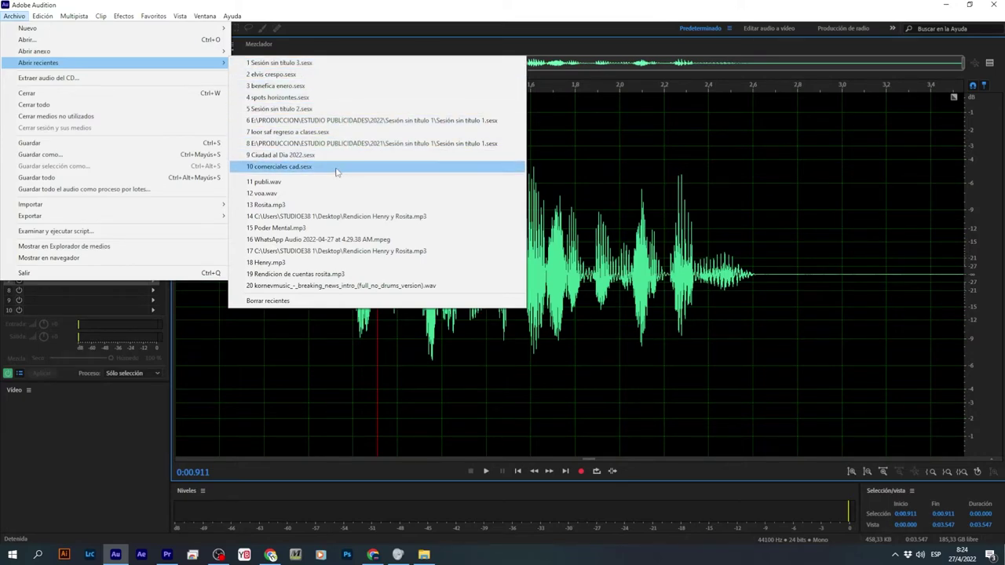
click(323, 99)
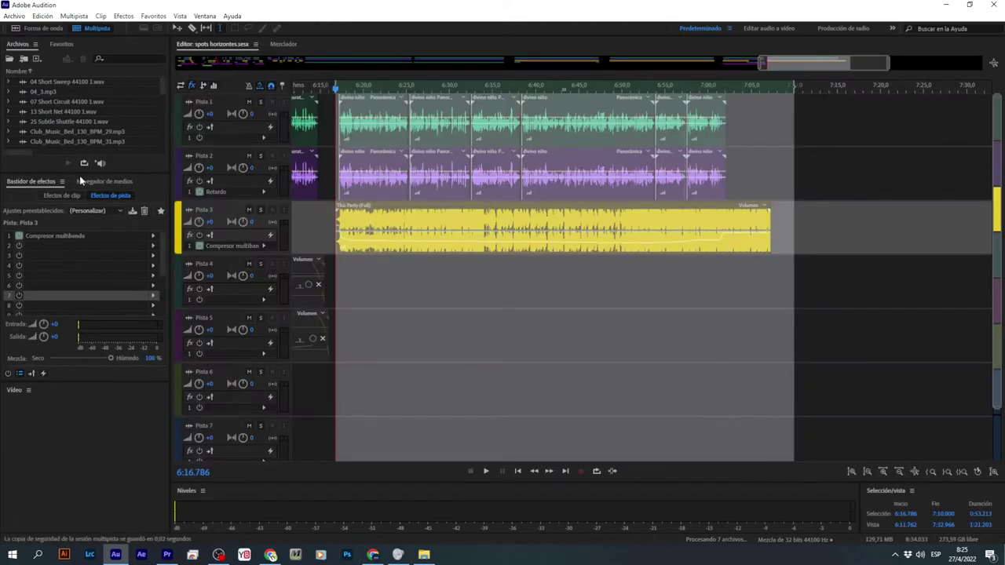
Step: Enlarge the file list and place publi.wav on Pista 2 at about 7:13
drag(80, 173, 84, 242)
scroll(79, 206, down, 8)
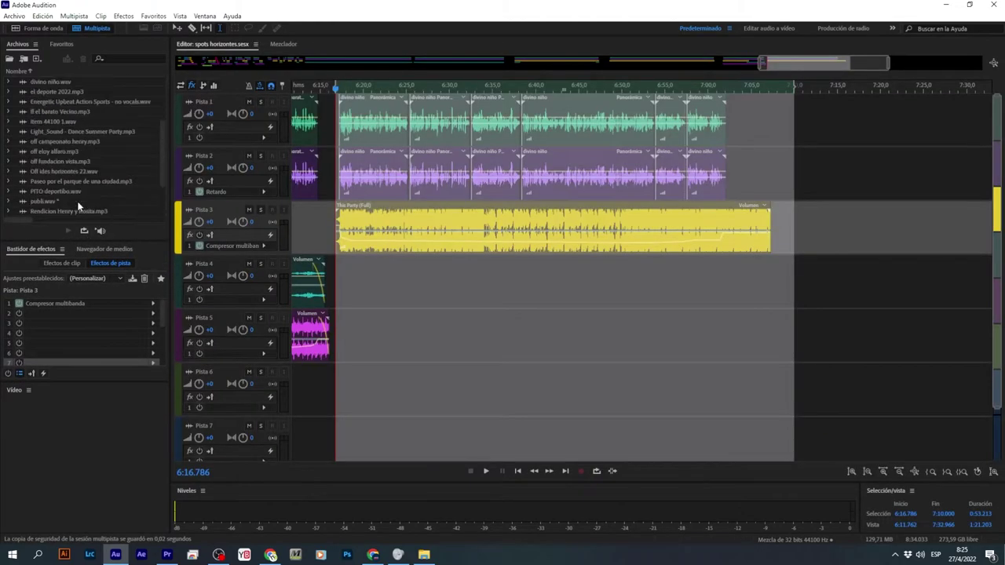
drag(43, 144, 834, 188)
click(701, 283)
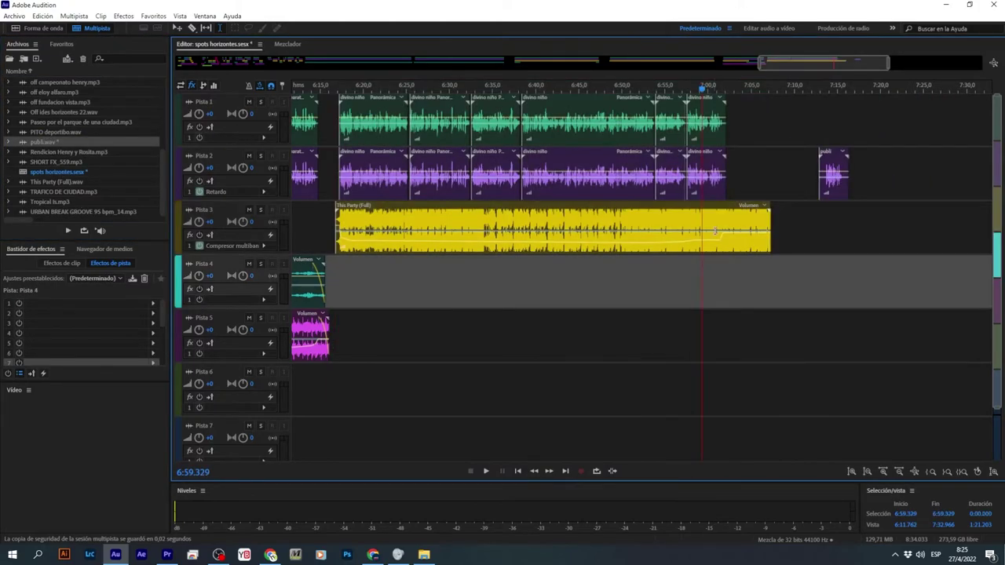
Step: Delete the divino niño voice clips and the This Party (Full) music clip from Pistas 1 to 3, and show the whole session
double_click(768, 240)
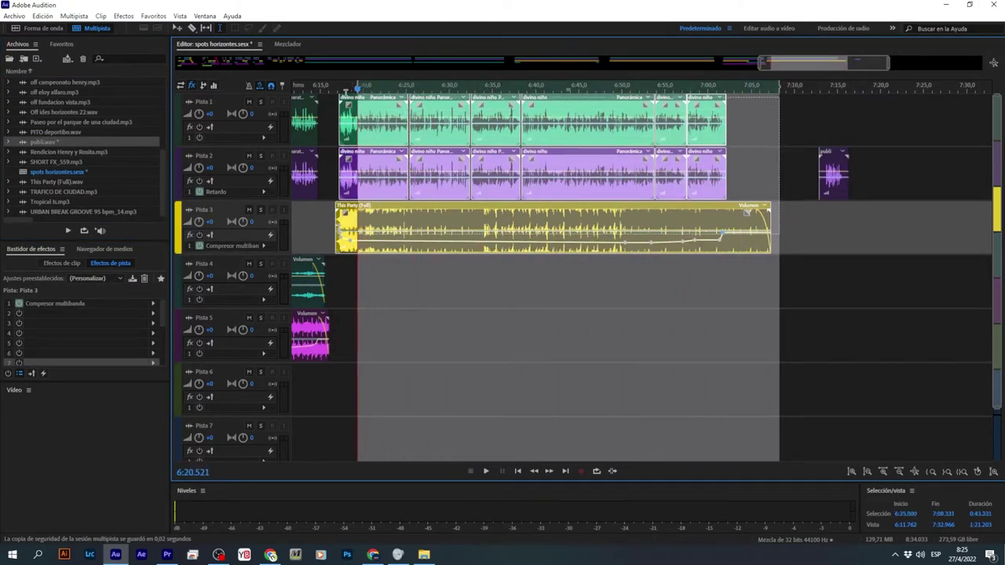
key(backslash)
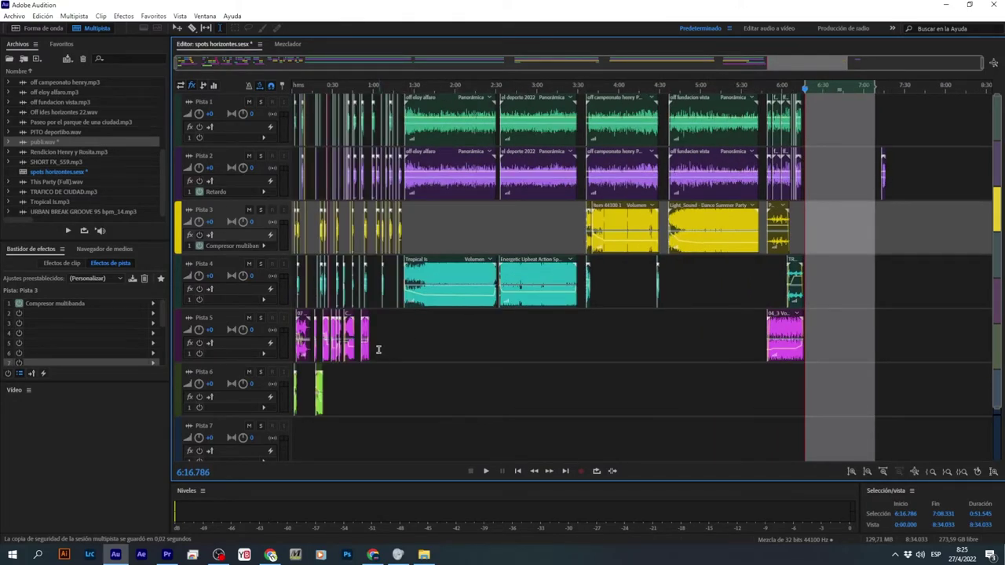
click(347, 367)
Step: Play the session briefly from about 2:52 and check the positions around 5:16 and 6:05
click(527, 331)
key(space)
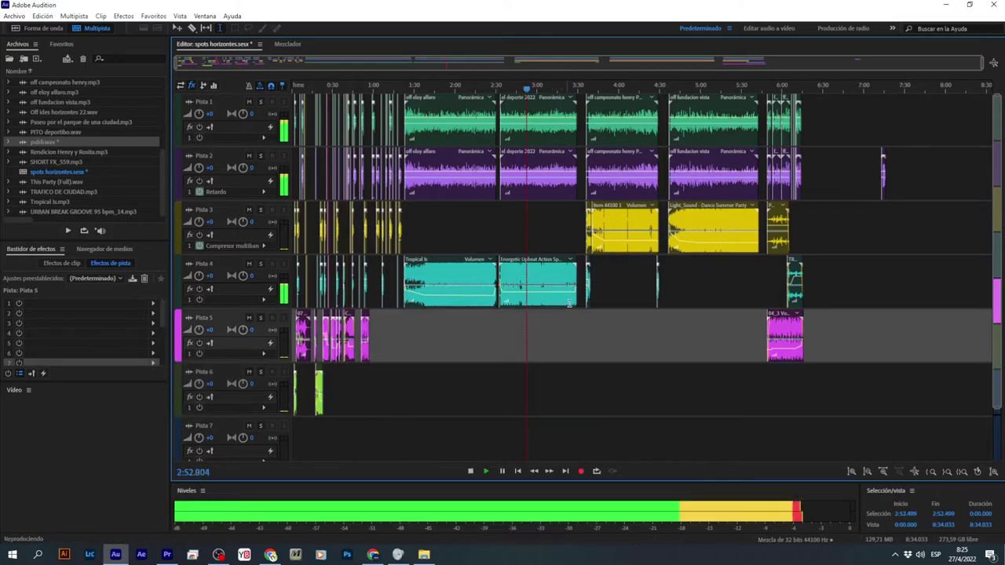
click(722, 287)
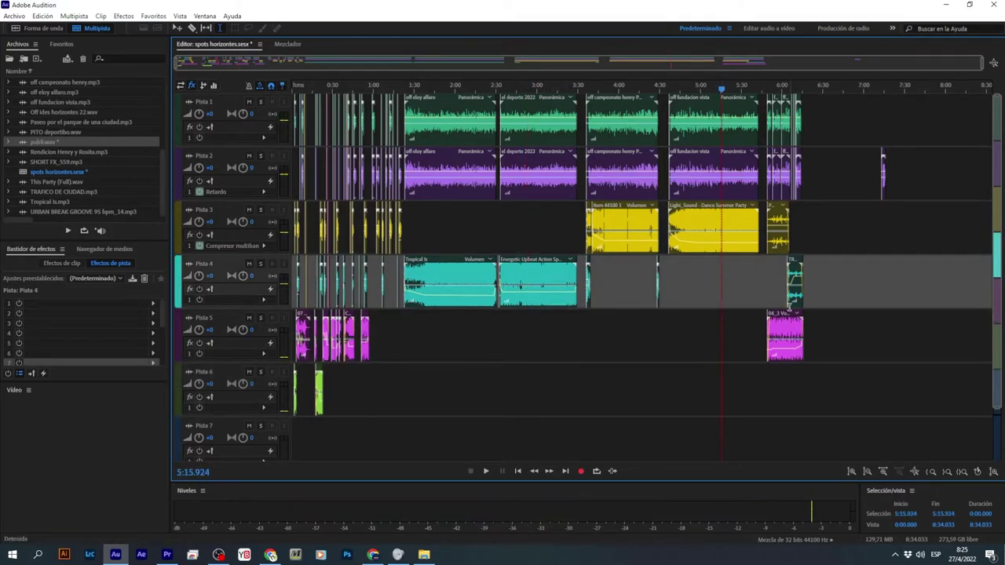
click(788, 391)
key(space)
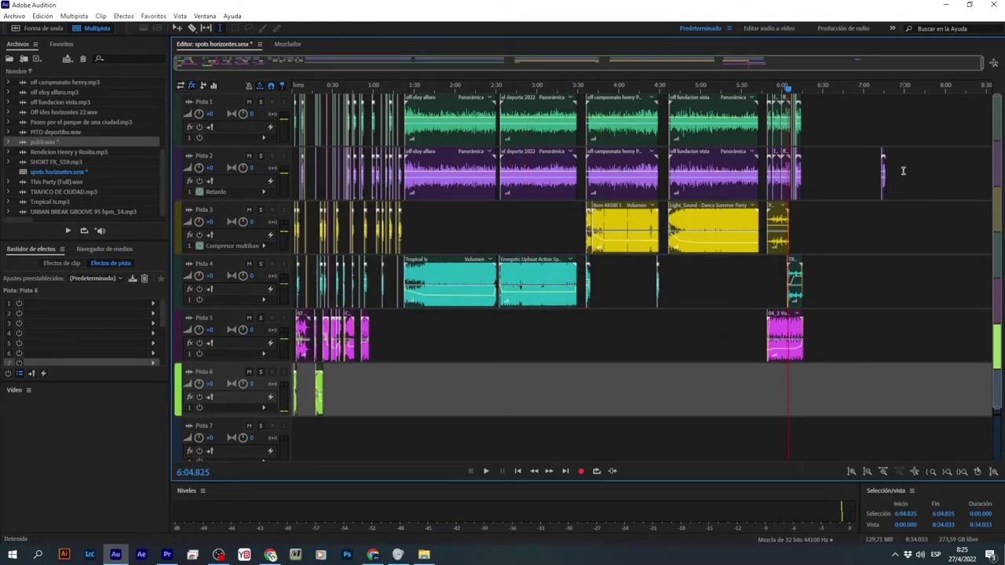
Step: Shift the long spots from off eloy alfaro onward about 2:45 later and move the publi clip to Pista 1 at about 1:30
drag(884, 156, 403, 357)
drag(855, 343, 640, 146)
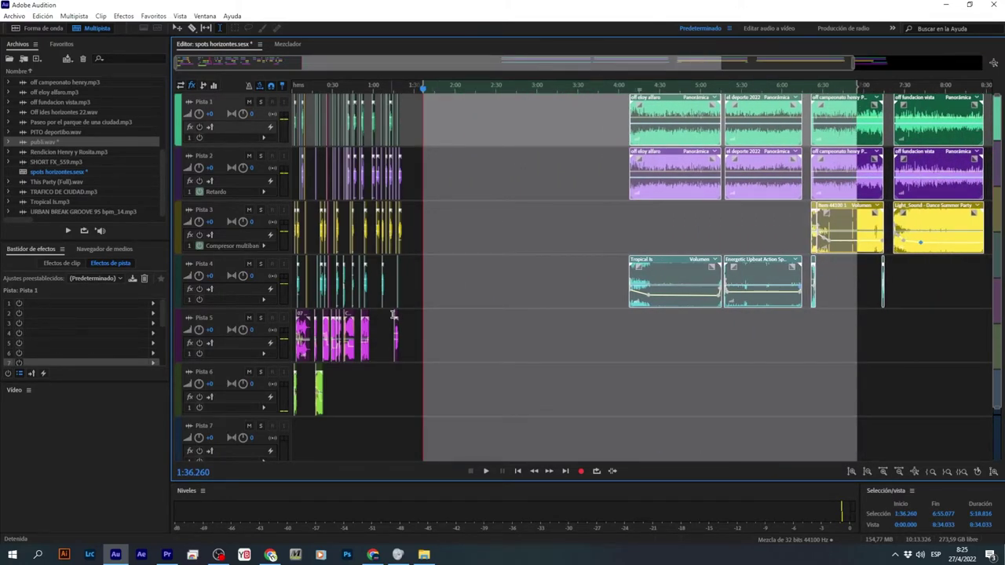
drag(396, 315, 413, 135)
scroll(400, 84, up, 8)
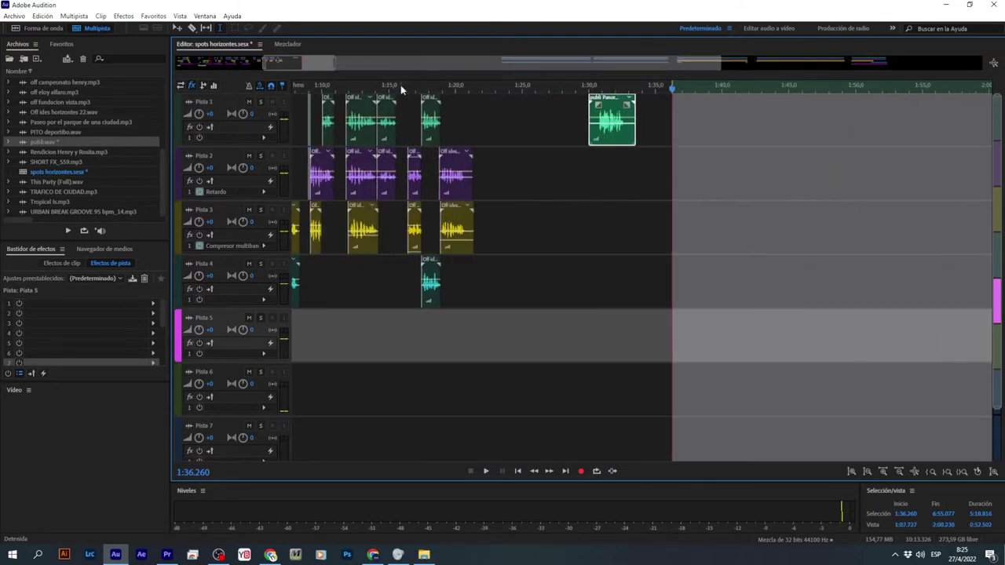
Step: Return to the start of the session and play the opening spot from 0:02 to about 0:11
click(483, 359)
key(Home)
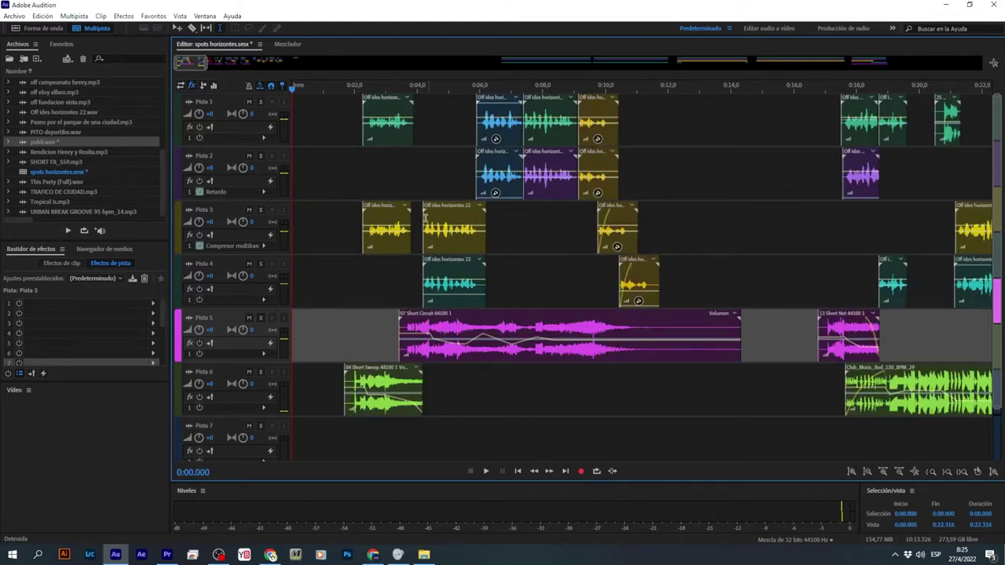
click(353, 303)
key(space)
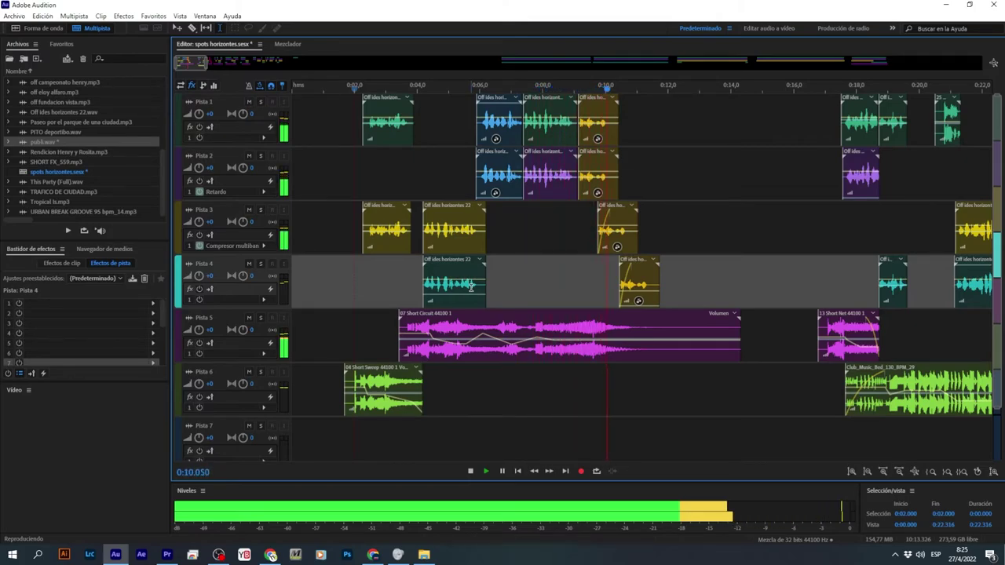
key(space)
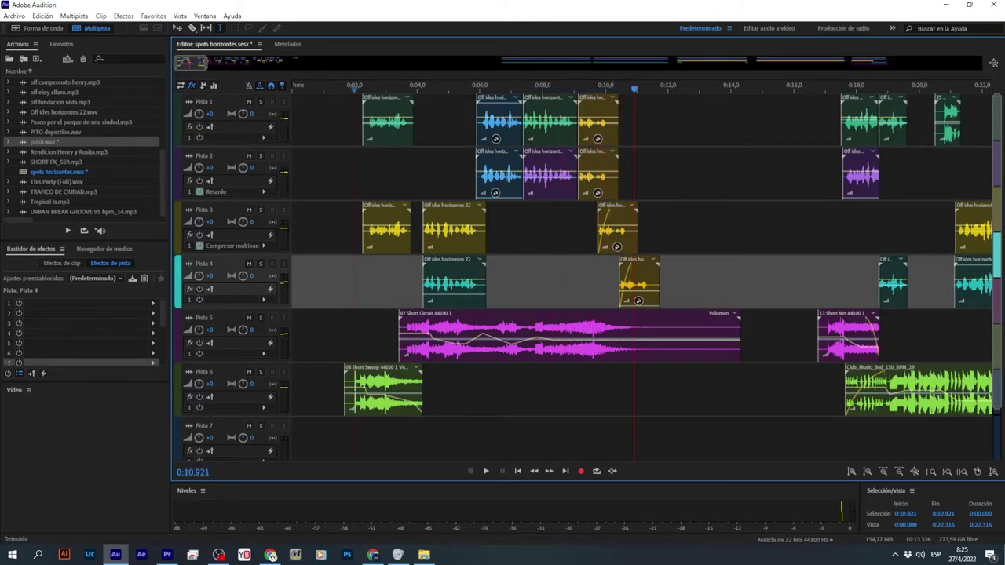
Step: Play the following spots from about 0:17, skipping ahead to about 0:30, 0:38 and 0:50
scroll(464, 96, down, 5)
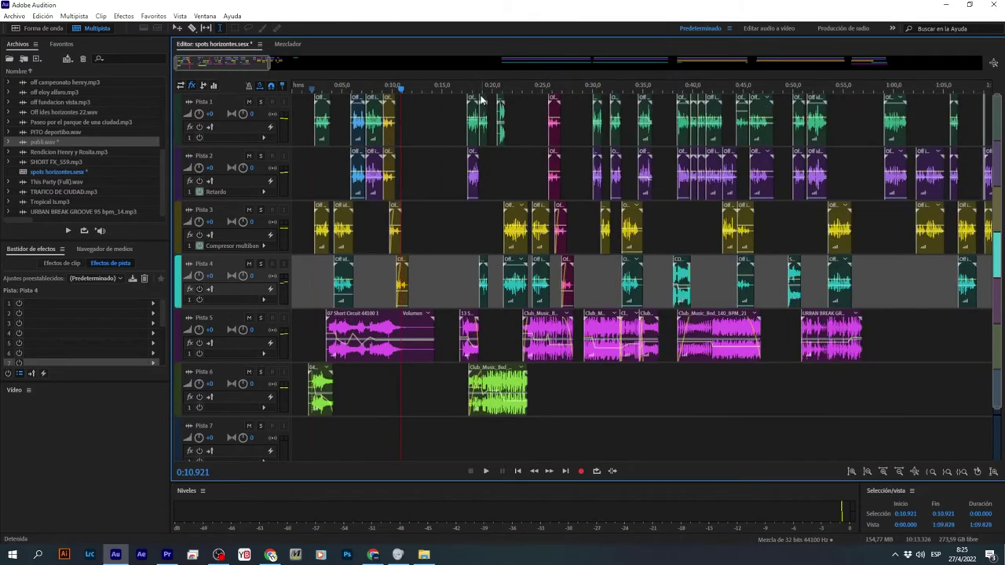
click(465, 93)
key(space)
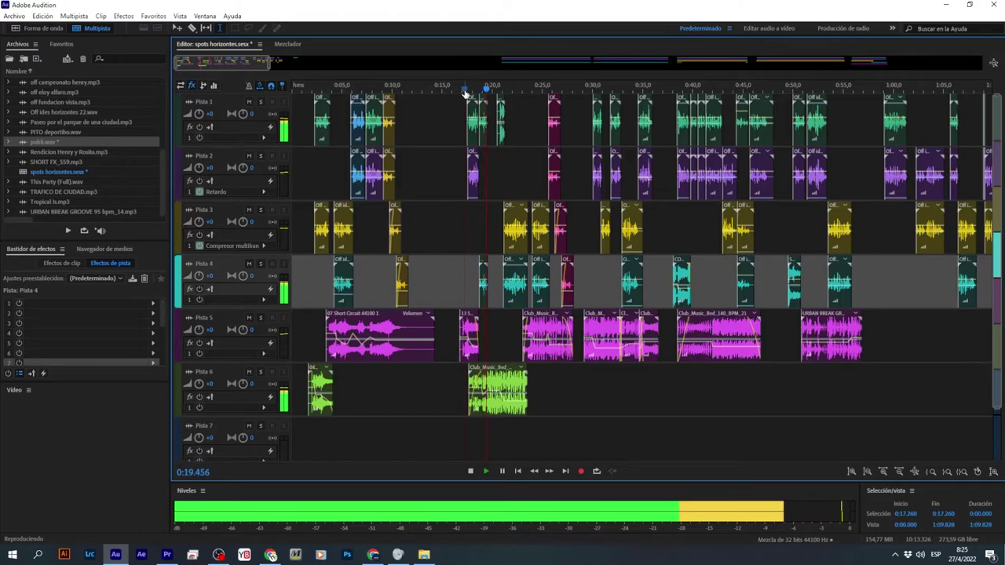
click(593, 86)
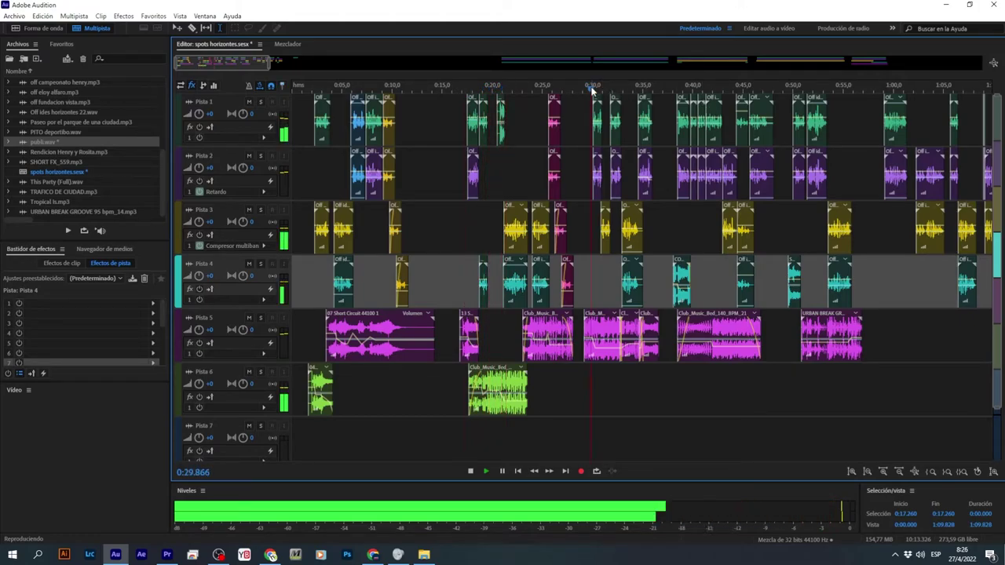
click(679, 90)
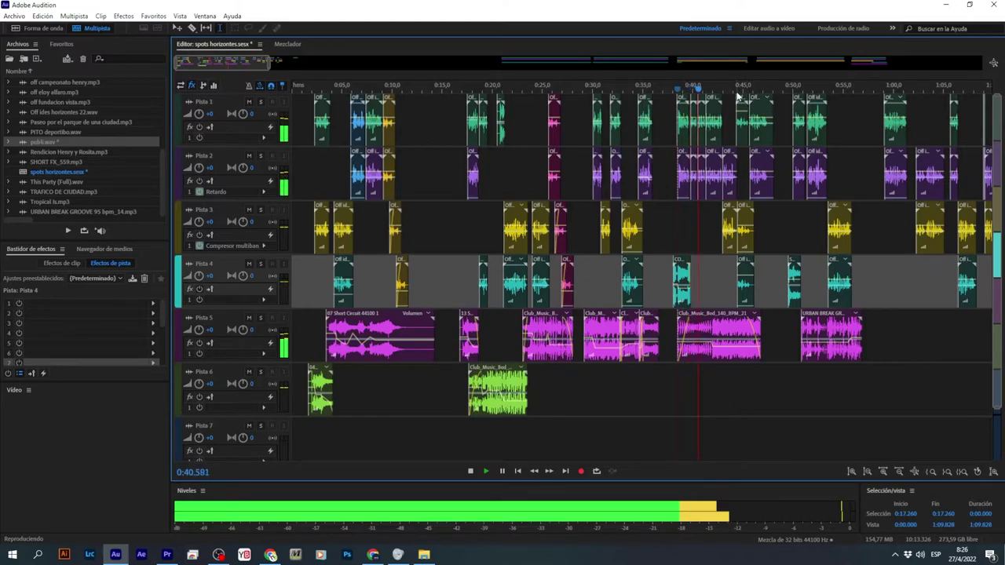
scroll(750, 102, down, 4)
click(666, 88)
scroll(671, 89, up, 4)
scroll(669, 92, down, 2)
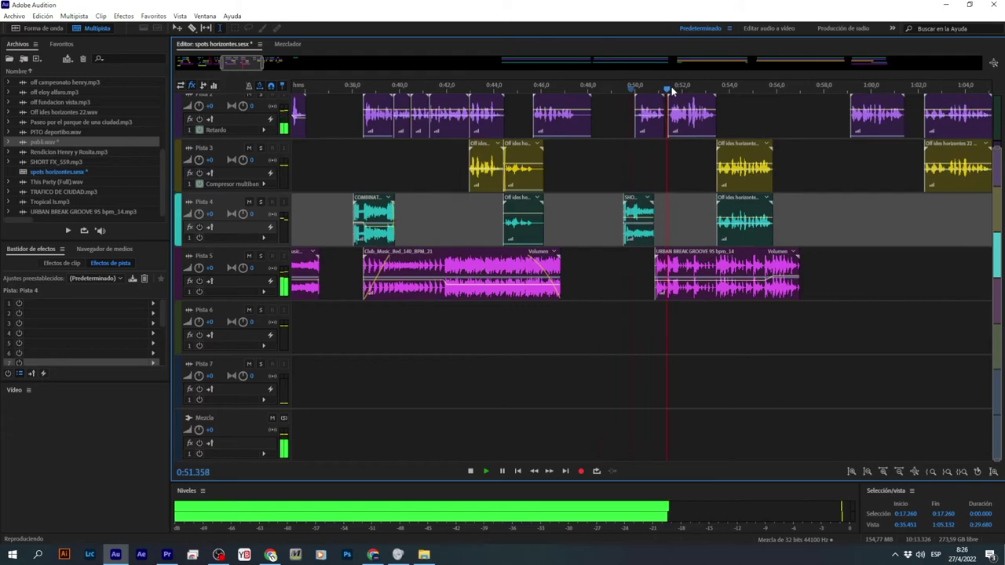
Step: Copy the SHORT FX_559 clip from about 0:50 on Pista 4 to about 1:27 on the same track
scroll(651, 219, up, 2)
scroll(653, 249, down, 2)
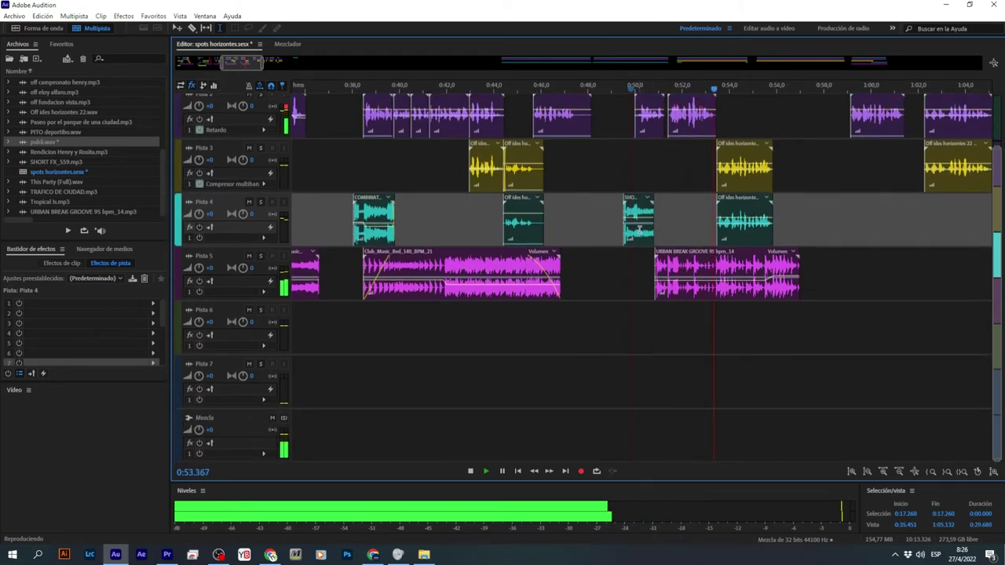
scroll(654, 249, up, 2)
scroll(548, 91, down, 3)
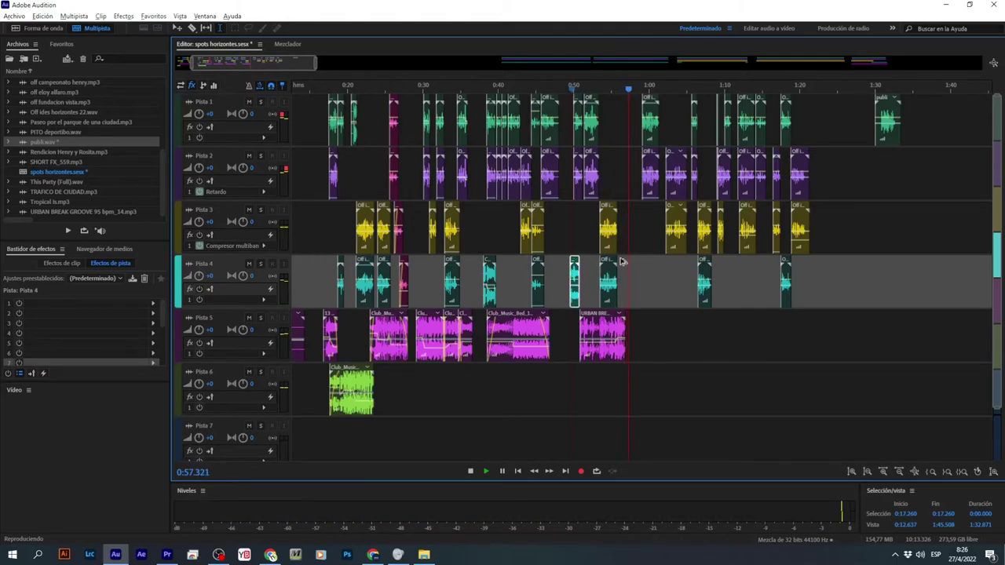
drag(574, 263, 856, 262)
click(845, 211)
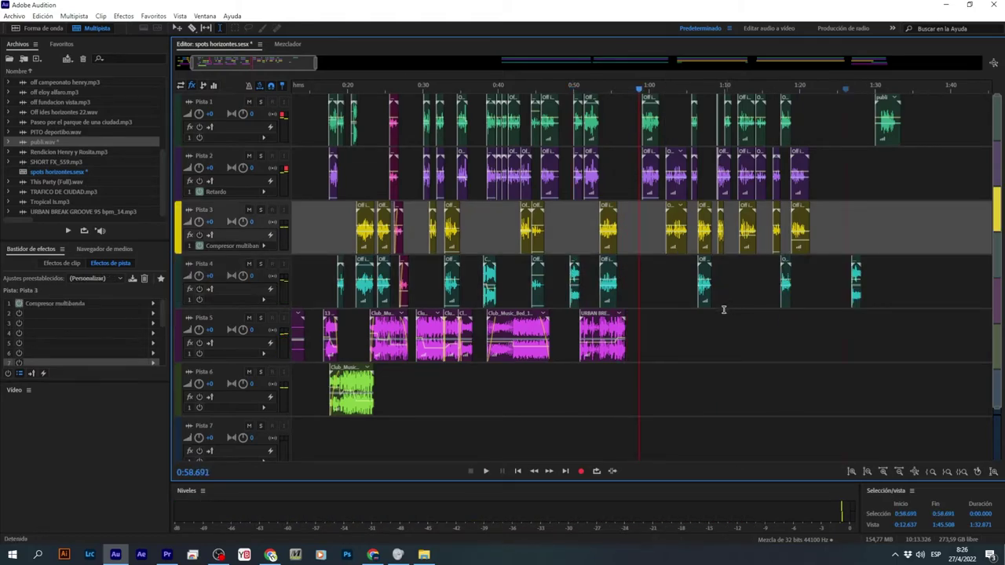
Step: Play the voice passages from about 1:17, 1:09 and 1:14 to find a reusable phrase
click(782, 89)
key(space)
scroll(790, 92, up, 4)
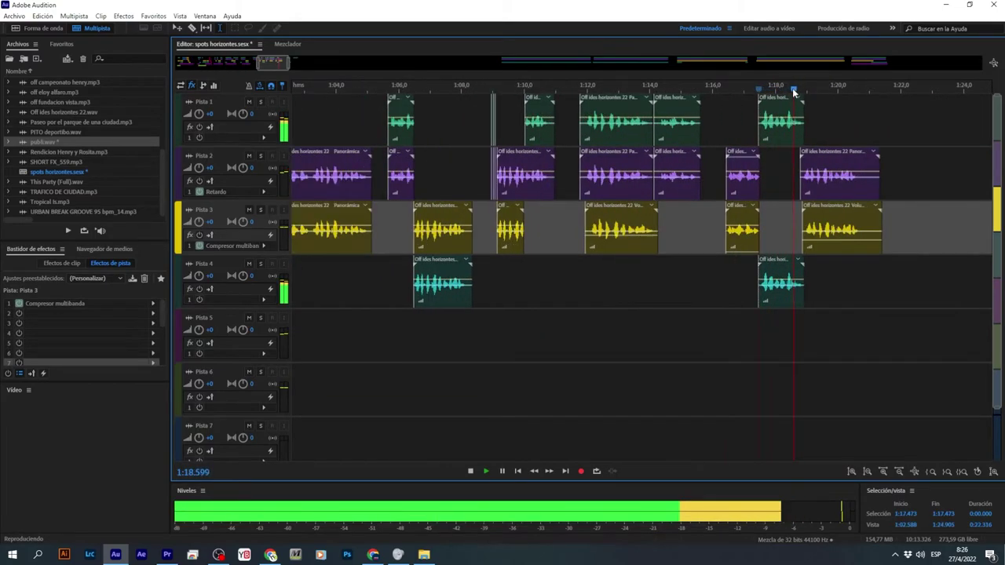
key(space)
click(573, 288)
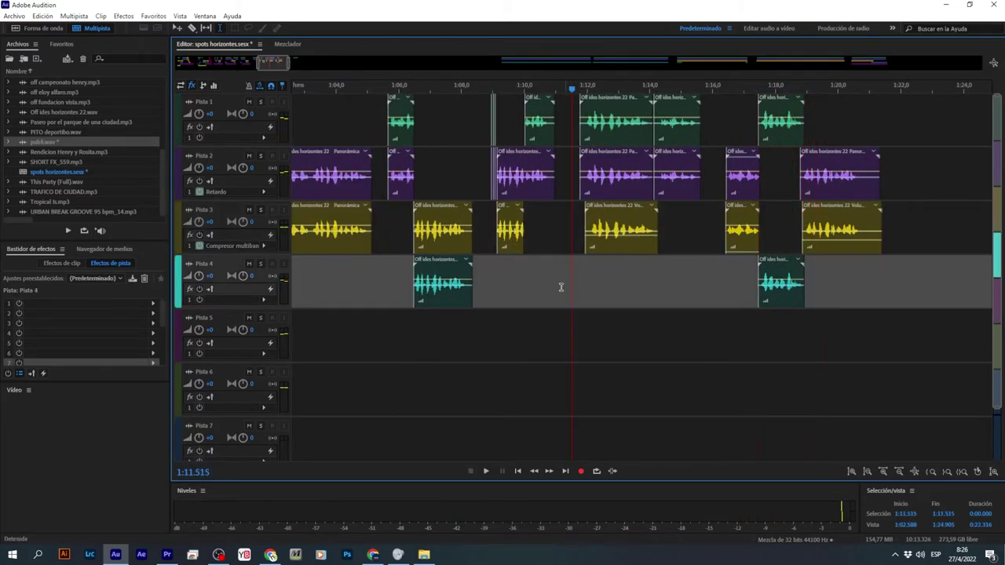
click(496, 269)
key(space)
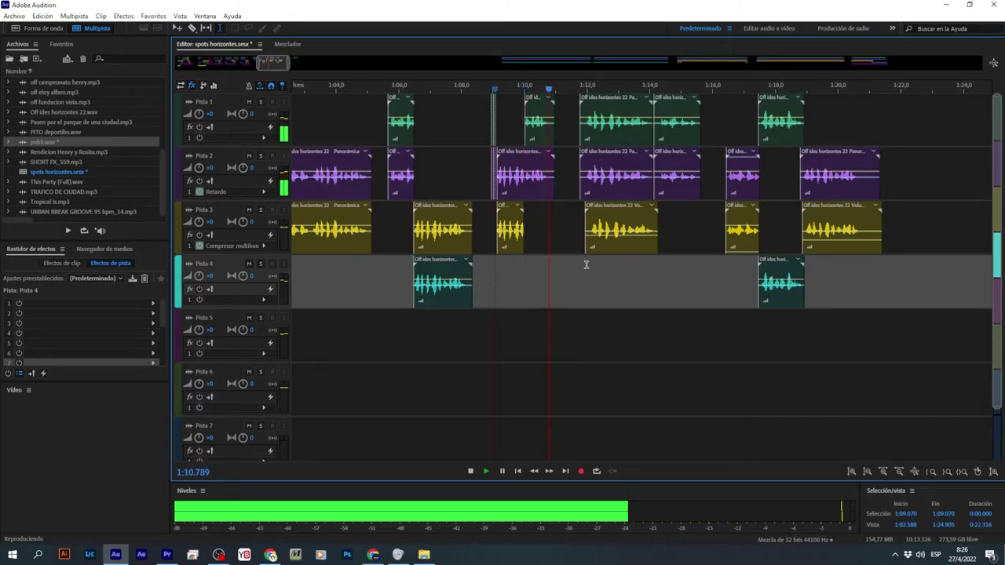
click(660, 226)
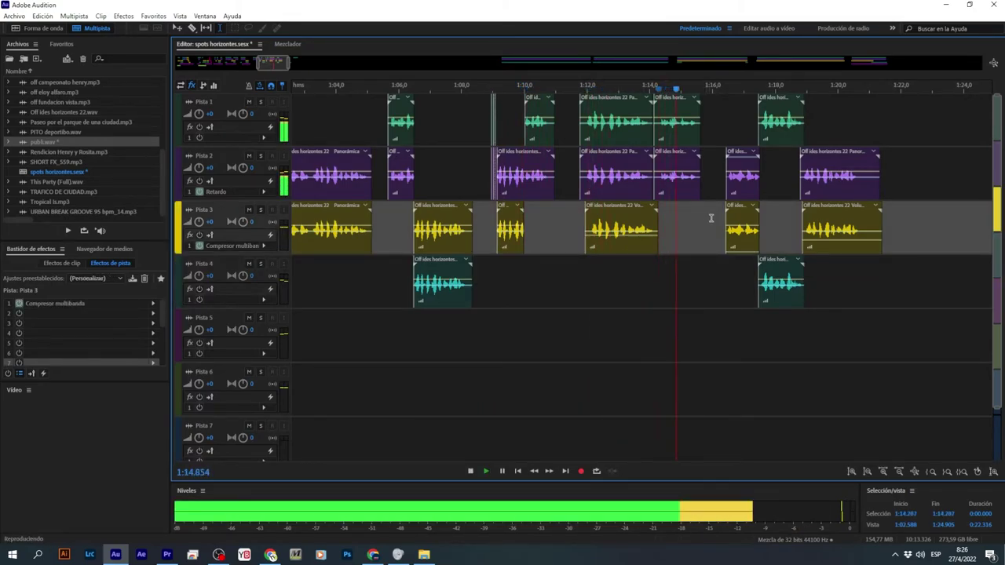
key(space)
Step: Copy the Off ides horizontes 22 clip from about 1:14 on Pista 1 to Pista 3 at about 1:26.5
scroll(675, 110, down, 2)
click(675, 110)
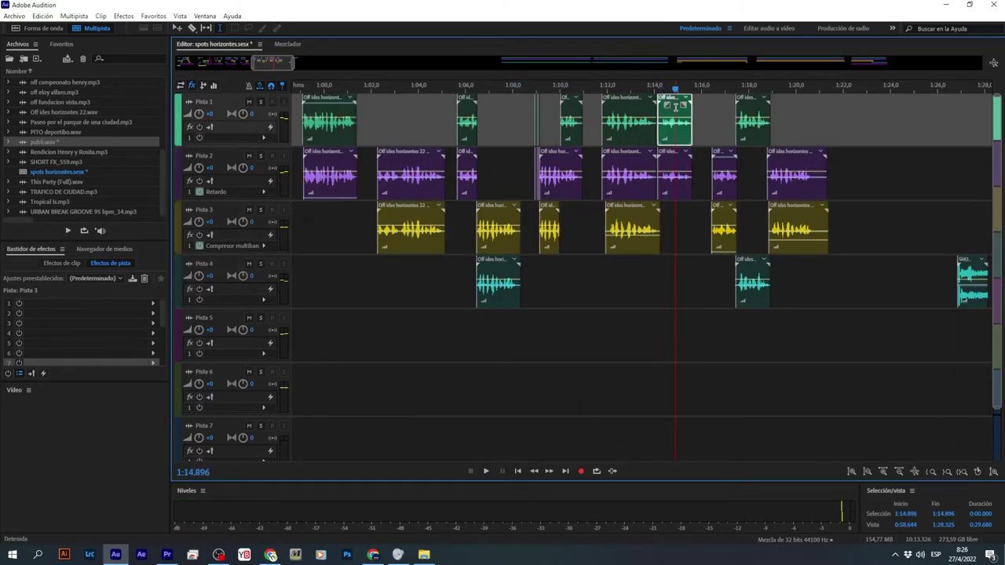
drag(680, 105, 972, 212)
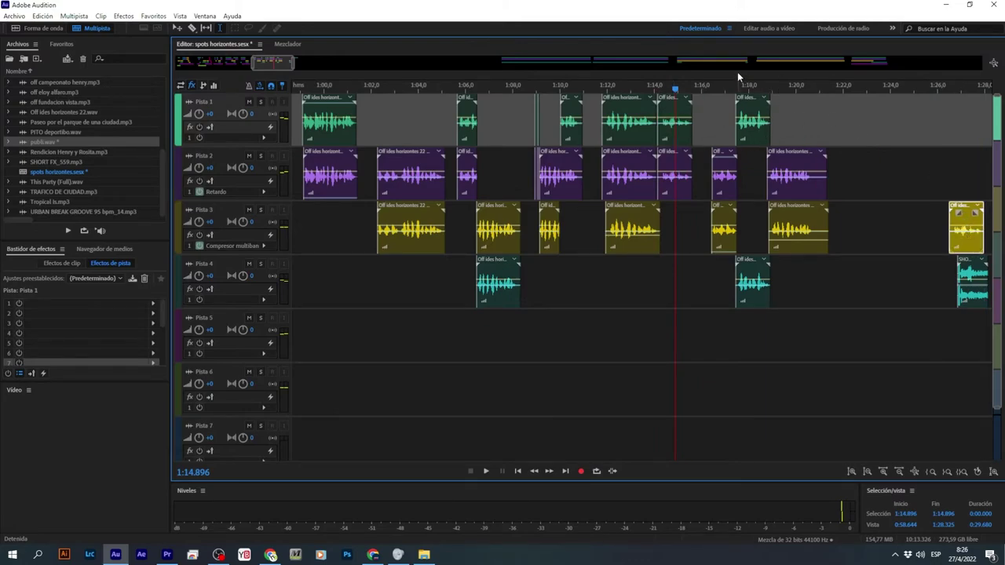
Step: Trim the publi clip and stack two aligned copies of it on Pista 1 and Pista 2, starting at about 1:23.9
drag(273, 69, 291, 64)
drag(664, 105, 385, 191)
scroll(507, 89, up, 3)
scroll(507, 89, up, 2)
key(Delete)
click(529, 227)
drag(563, 145, 471, 103)
click(472, 220)
click(476, 151)
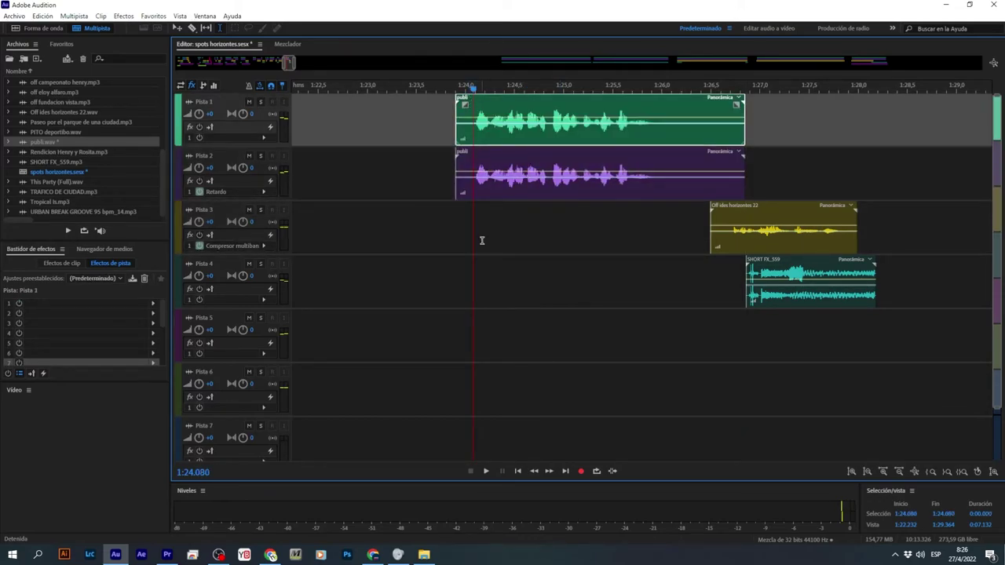
Step: Move the Off ides horizontes 22 clip on Pista 3 earlier to about 1:25.7 and play the transition from the publi voice
key(space)
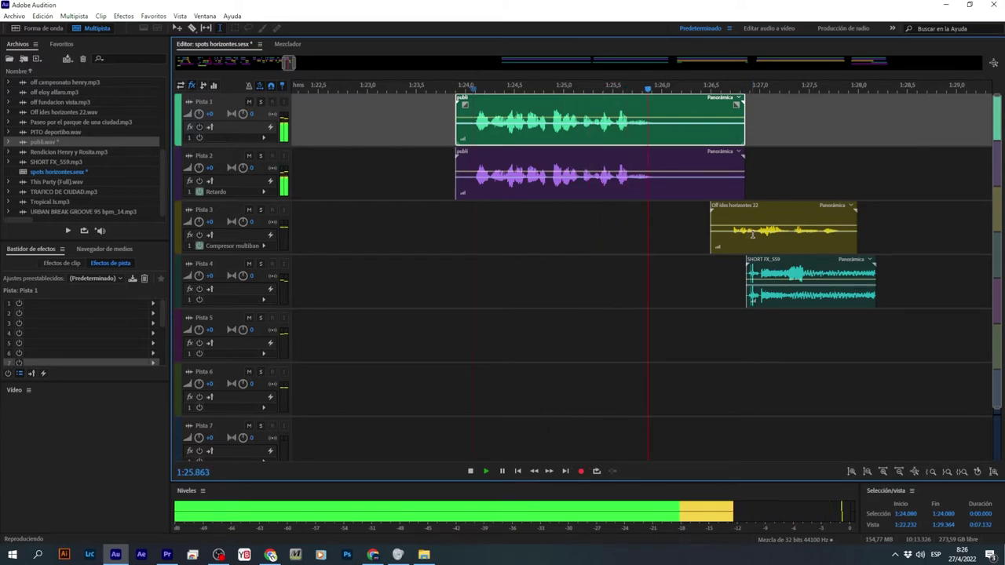
key(space)
drag(776, 211, 696, 220)
key(space)
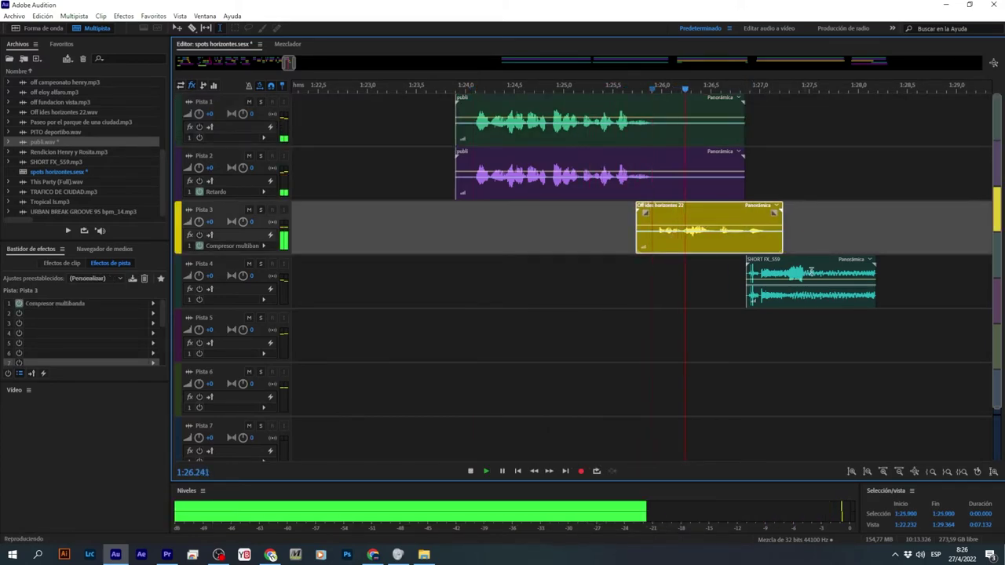
key(space)
Step: Move the SHORT FX_559 clip to Pista 3 and align it just before the publi voice, starting at about 1:23.7
drag(758, 279, 451, 236)
click(415, 269)
key(space)
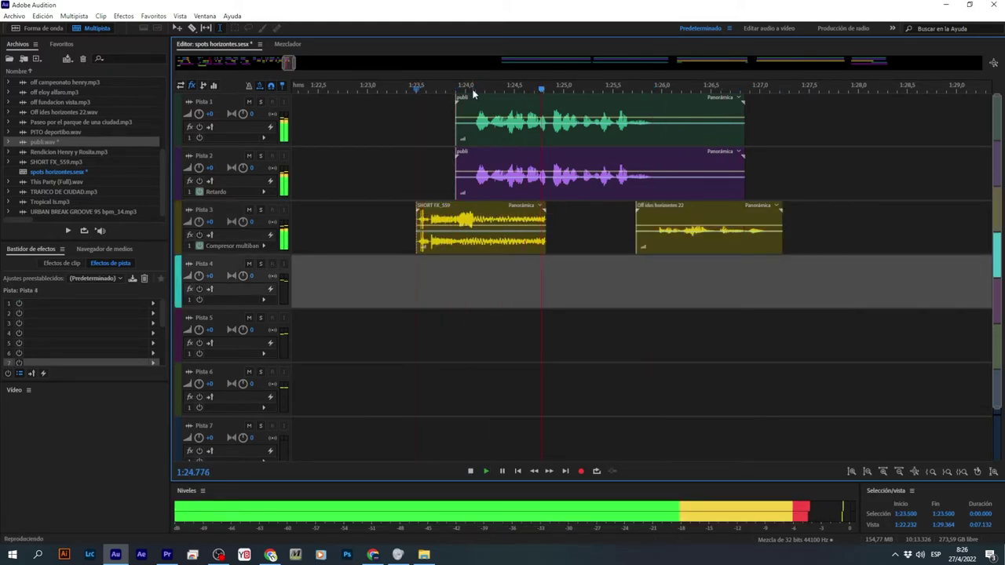
key(space)
scroll(470, 87, up, 5)
click(561, 216)
drag(562, 216, 580, 209)
click(518, 280)
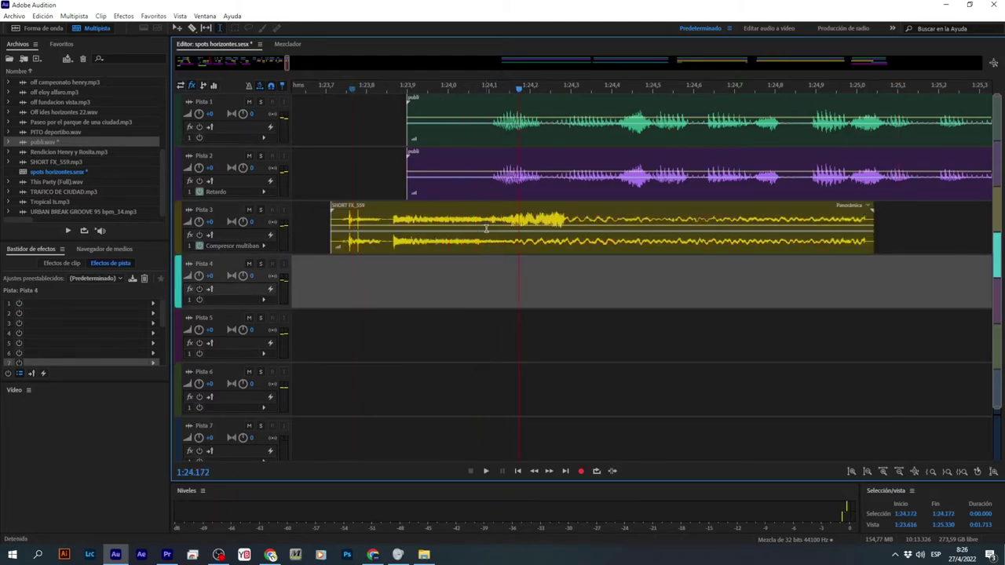
Step: Lower the SHORT FX_559 clip's volume envelope from about 1:24.1, where the publi voice enters, and play the result
click(486, 228)
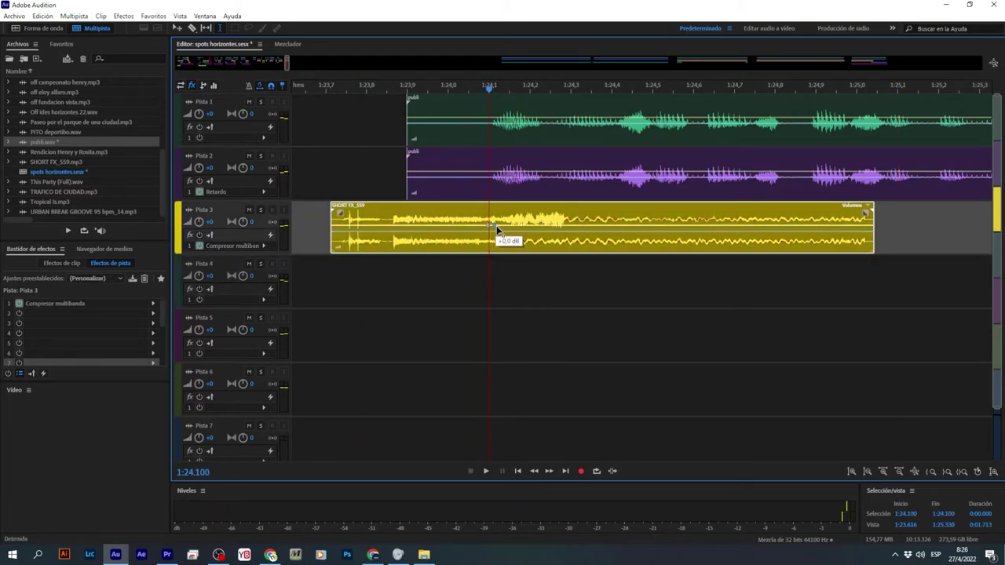
key(space)
key(space)
key(space)
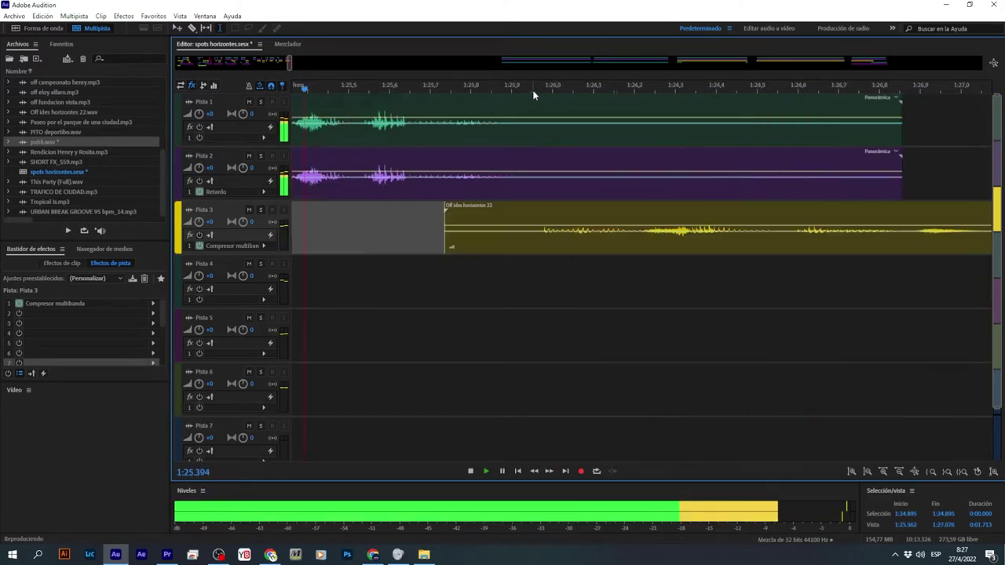
Step: Play the publi spot from 1:24 and delete the Off ides horizontes 22 clip at its end on Pista 3
scroll(535, 90, down, 5)
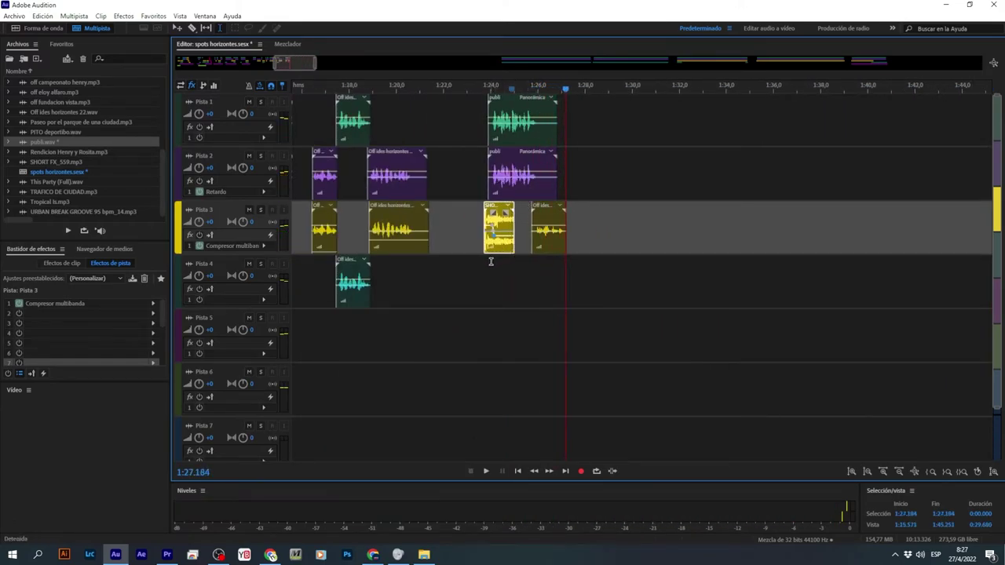
click(491, 261)
key(space)
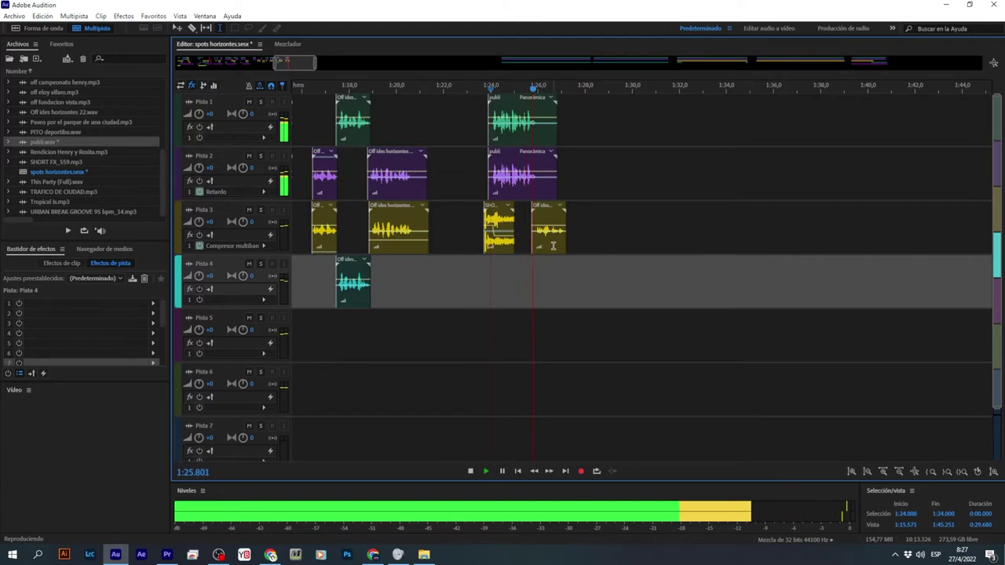
click(559, 243)
key(Delete)
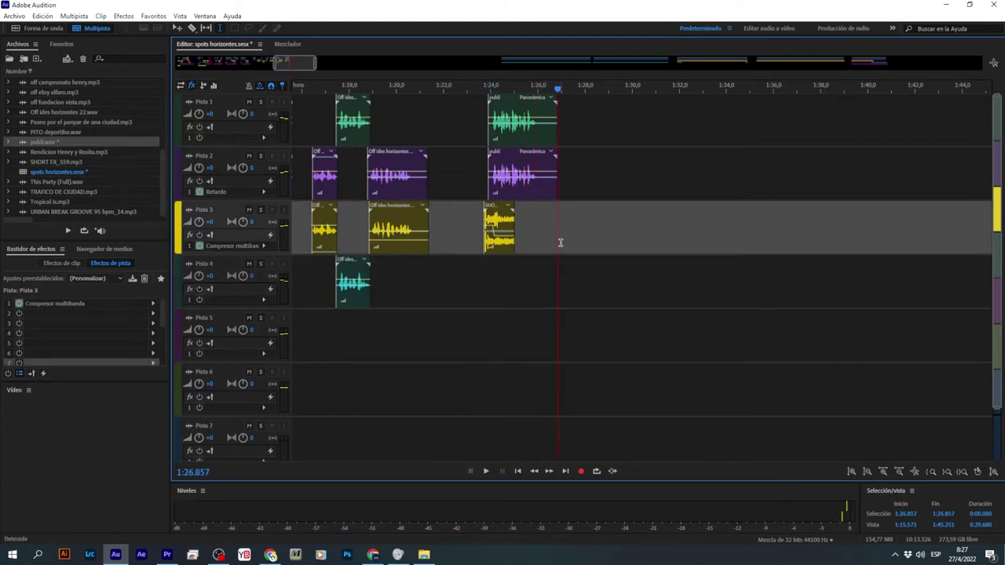
Step: Listen to the music endings on Pista 5 from about 0:55 and 0:34 to find a suitable closing clip
click(349, 331)
scroll(632, 88, down, 5)
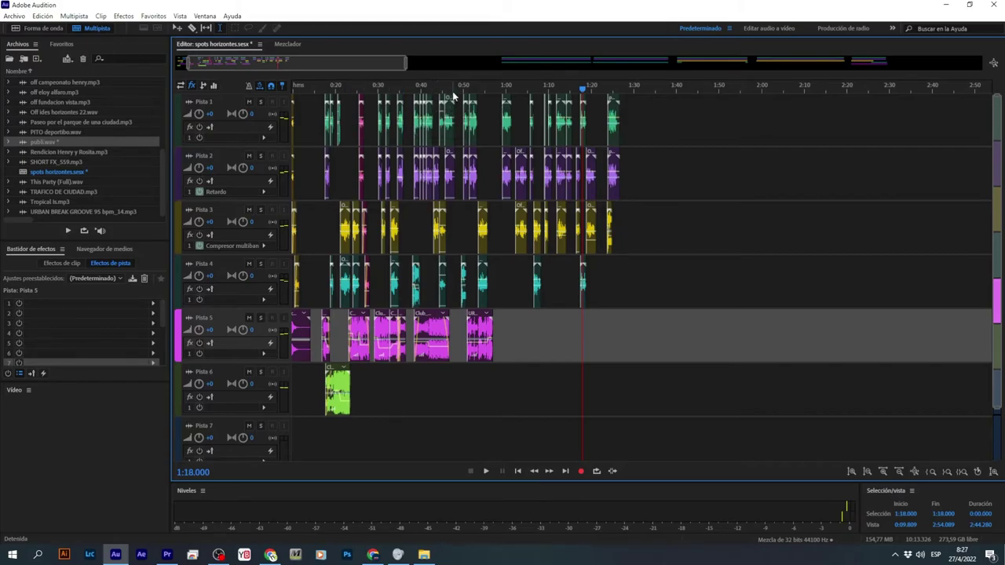
scroll(458, 98, up, 6)
click(668, 381)
key(space)
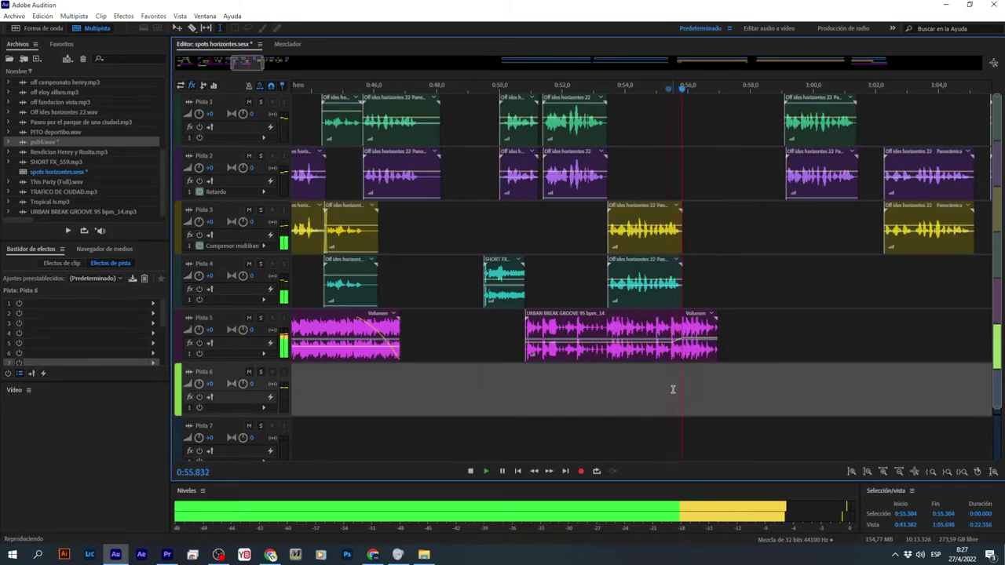
key(space)
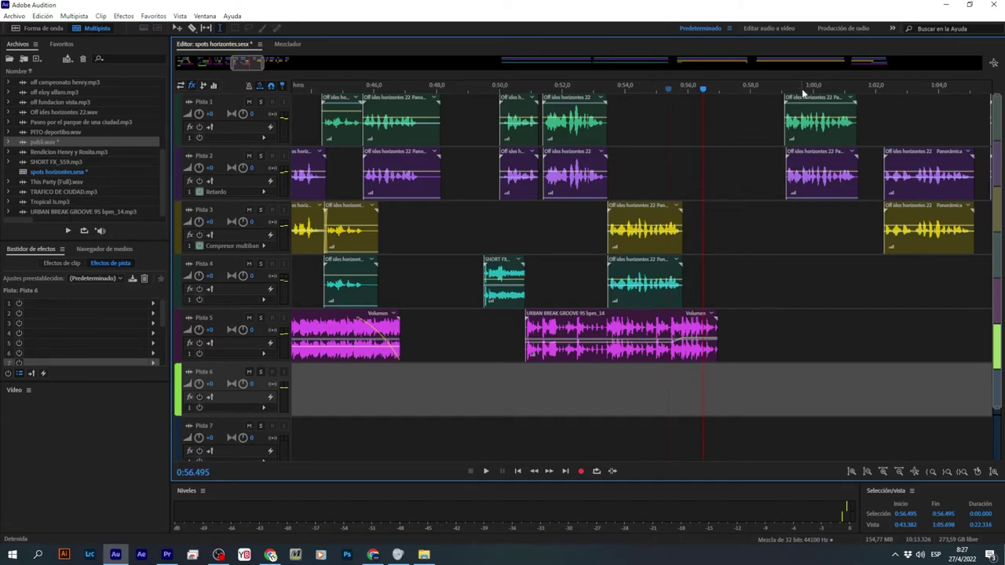
scroll(803, 93, down, 3)
click(467, 379)
key(space)
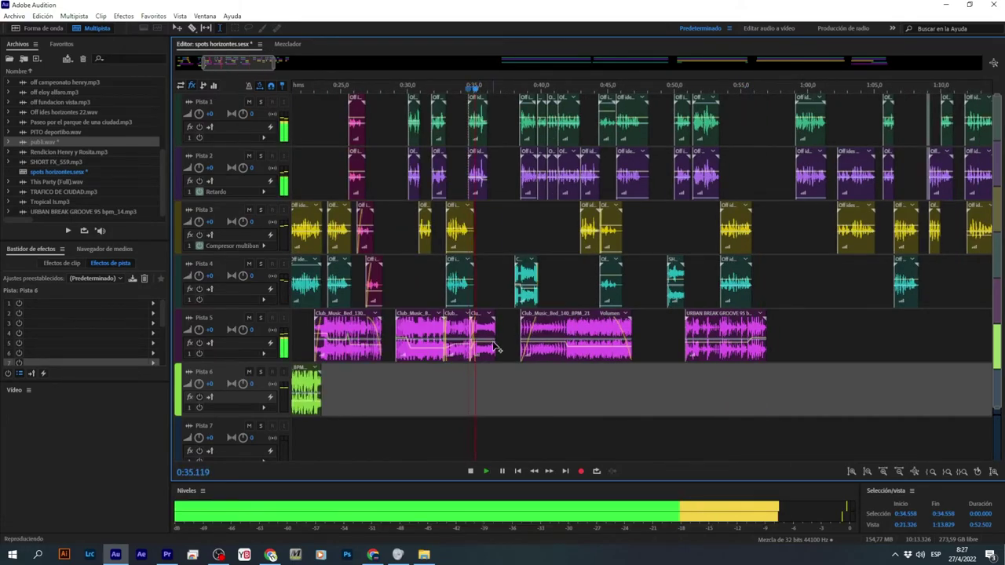
key(space)
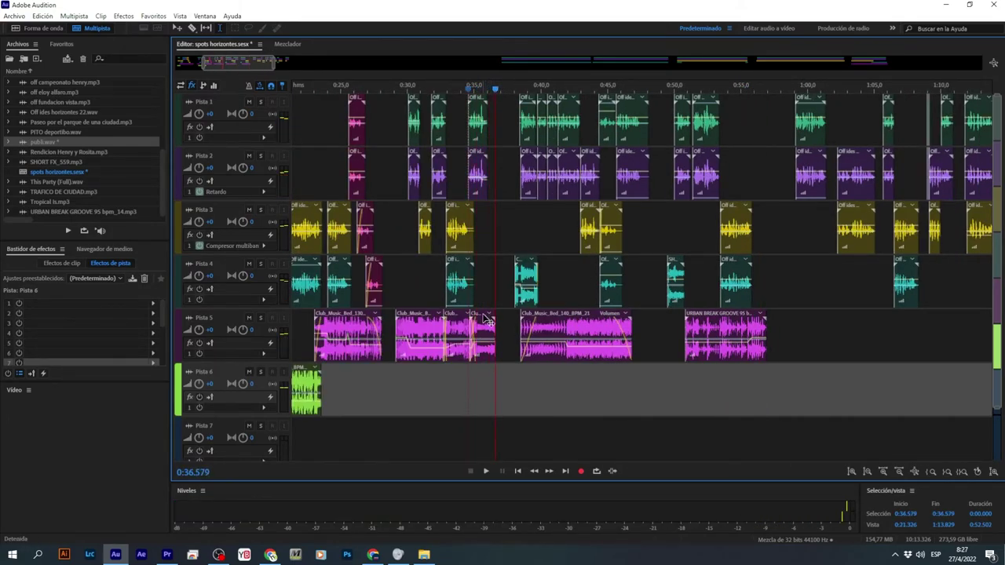
Step: Copy the short Club_Music_Bed_130_BPM_31 clip at about 0:35 on Pista 5 to Pista 4 at about 1:25.7
click(487, 321)
drag(485, 316, 926, 334)
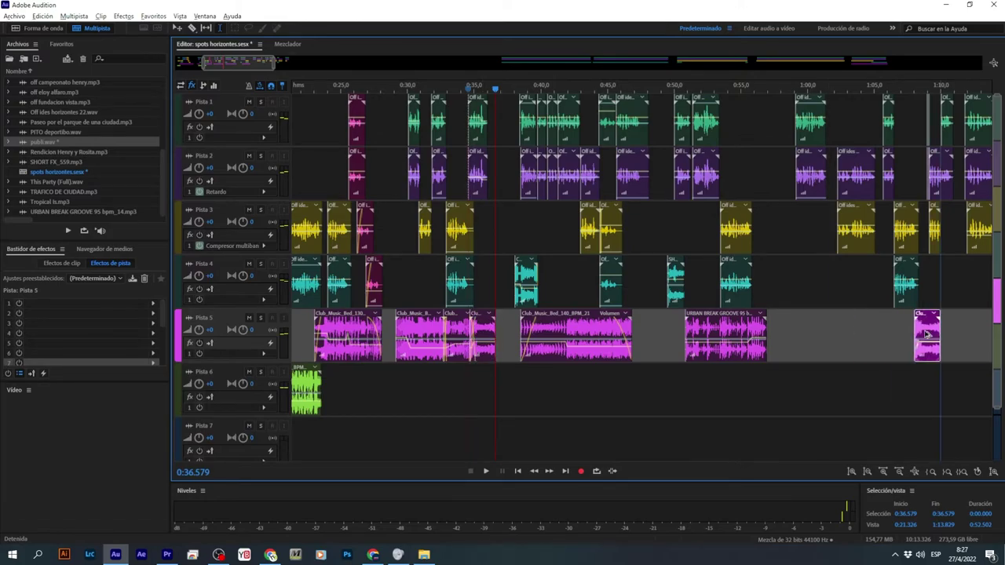
drag(219, 63, 256, 63)
drag(539, 314, 778, 269)
scroll(780, 84, up, 6)
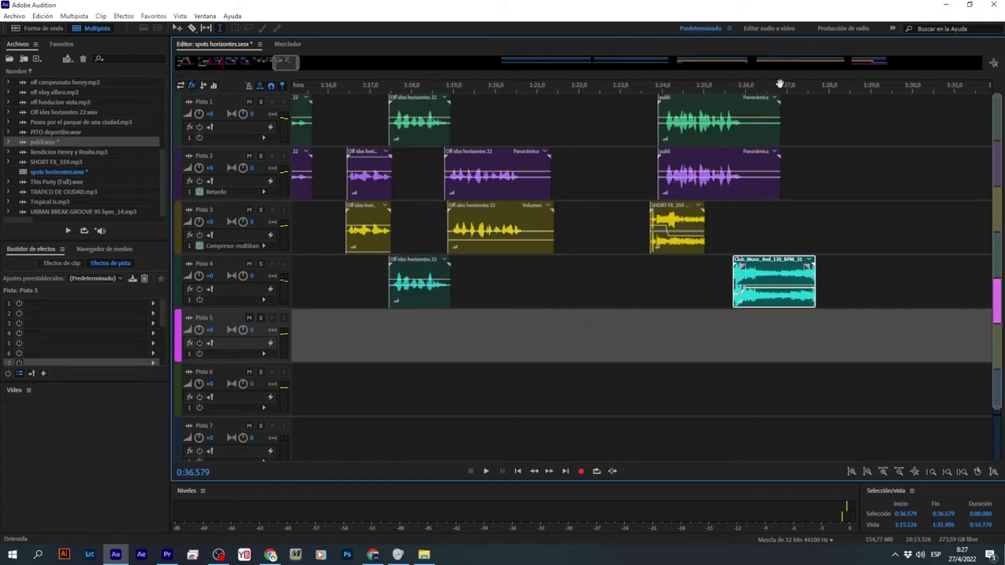
Step: Trim the start of the copied Club_Music_Bed_130_BPM_31 clip and place it on Pista 3 at about 1:25.2 with a short fade-in
drag(736, 262, 516, 295)
key(Delete)
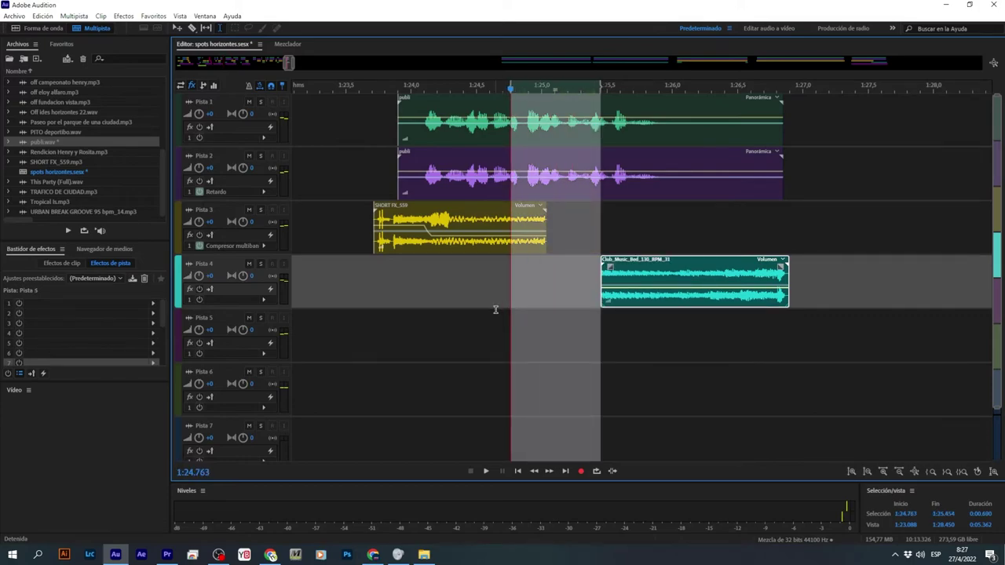
click(405, 322)
click(332, 269)
drag(628, 265, 585, 218)
key(space)
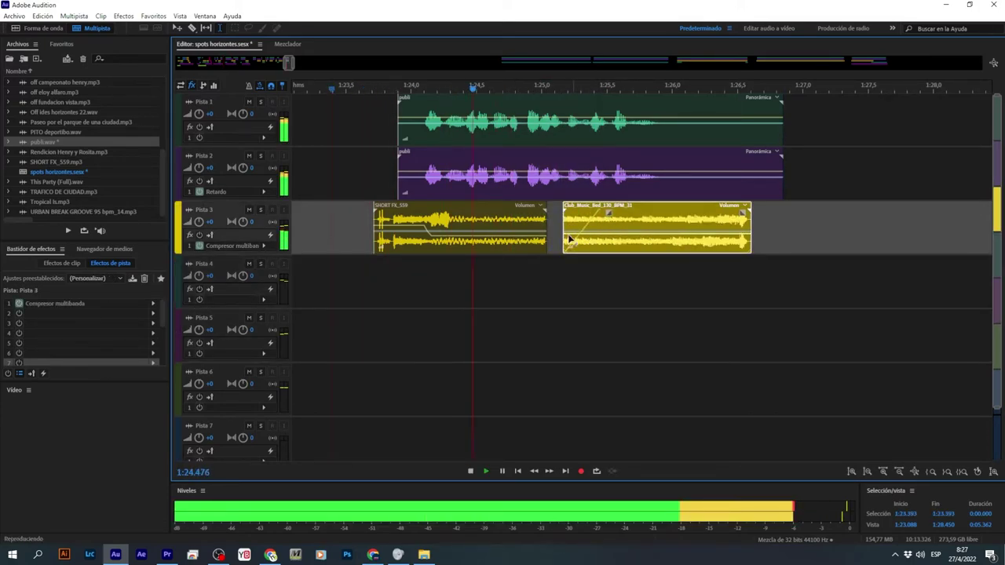
Step: Raise the SHORT FX_559 volume envelope slightly after its dip at about 1:24.2 and play from about 1:23.5
click(471, 228)
key(space)
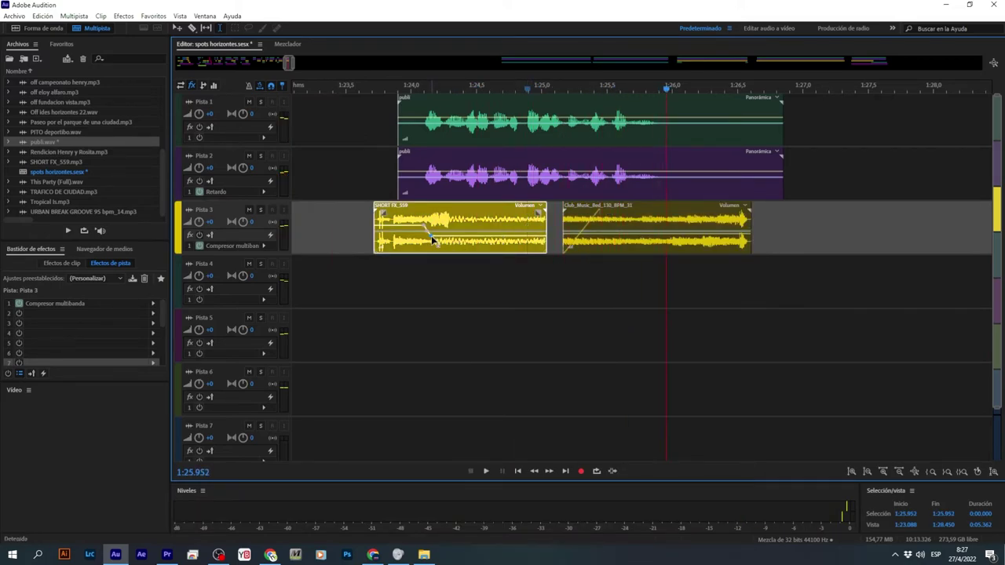
drag(444, 239, 471, 234)
click(351, 289)
key(space)
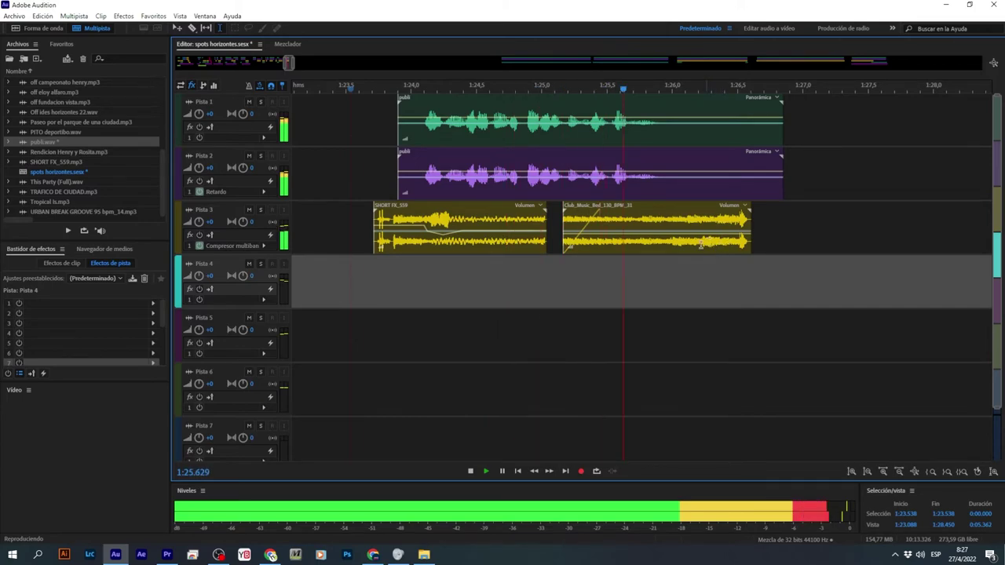
Step: Add volume keyframes to the Club_Music_Bed_130_BPM_31 clip on Pista 3 so its level rises from about 1:25.6 to 1:25.8
key(space)
click(614, 240)
drag(626, 241, 646, 226)
key(space)
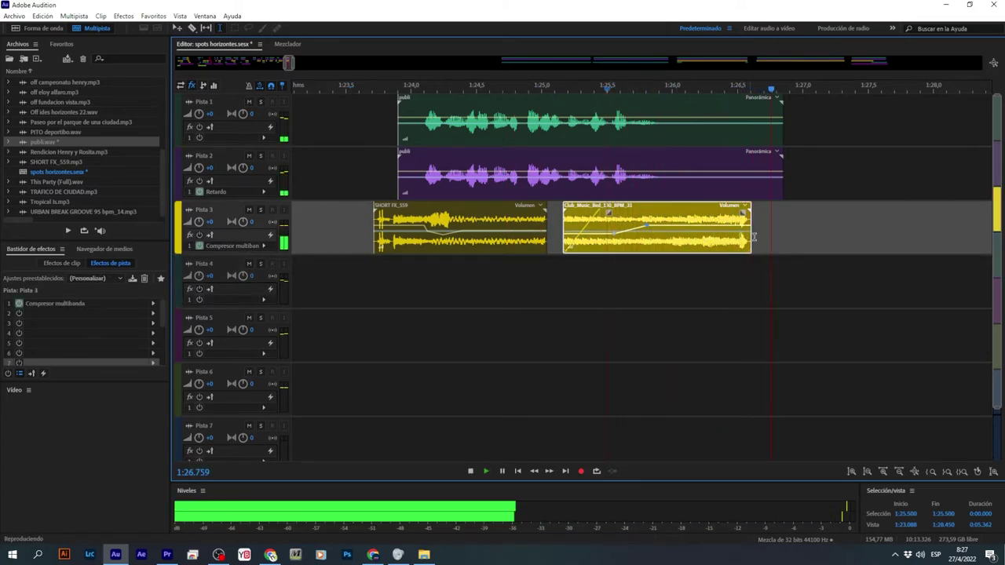
Step: Shorten the Club_Music_Bed_130_BPM_31 clip on Pista 3 to end at about 1:26.5 and give it a fade-out
drag(751, 245, 736, 245)
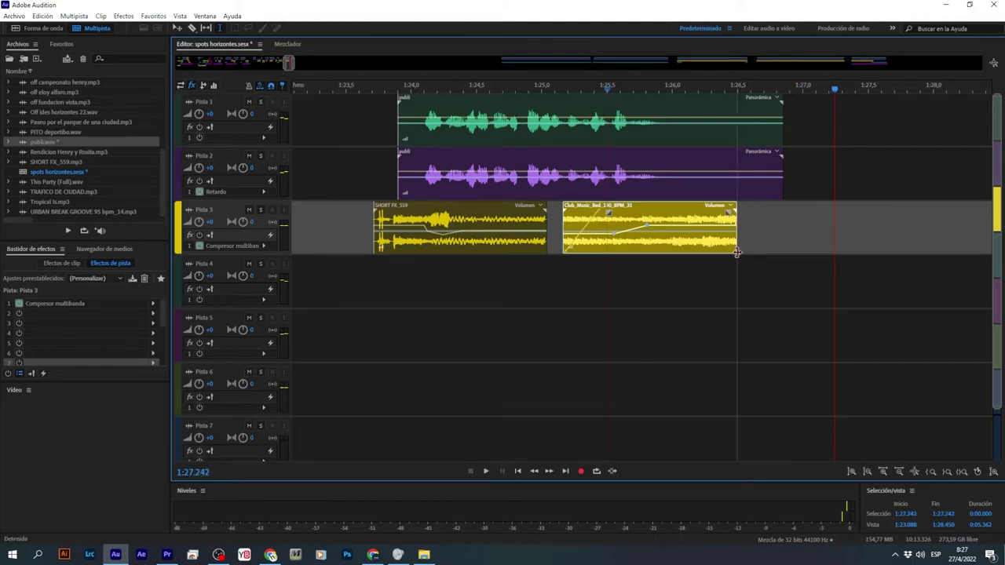
drag(729, 211, 711, 206)
click(552, 298)
key(space)
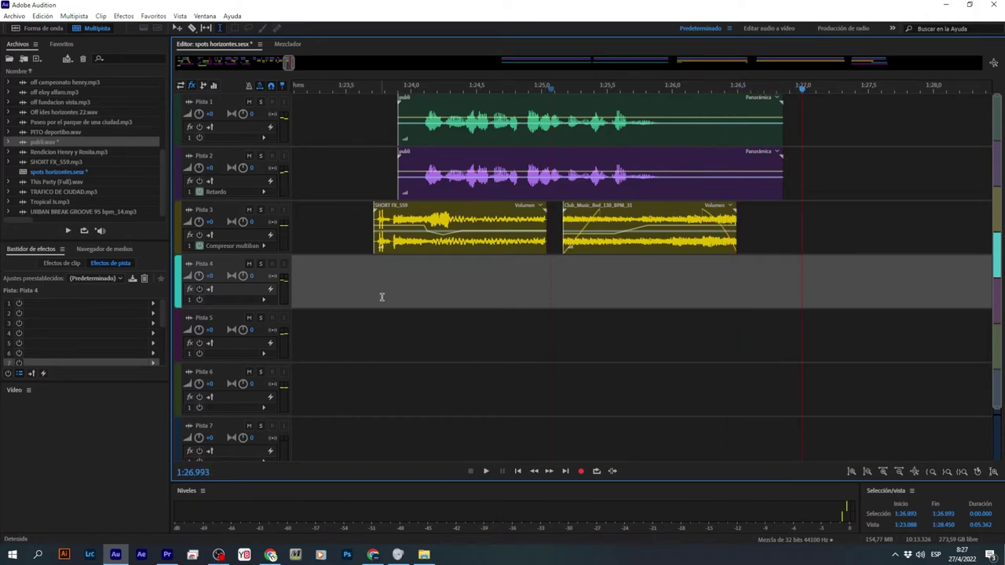
Step: Play the spot from about 1:23.9 and delete the ends of both publi clips from about 1:26.2 to 1:27
click(394, 275)
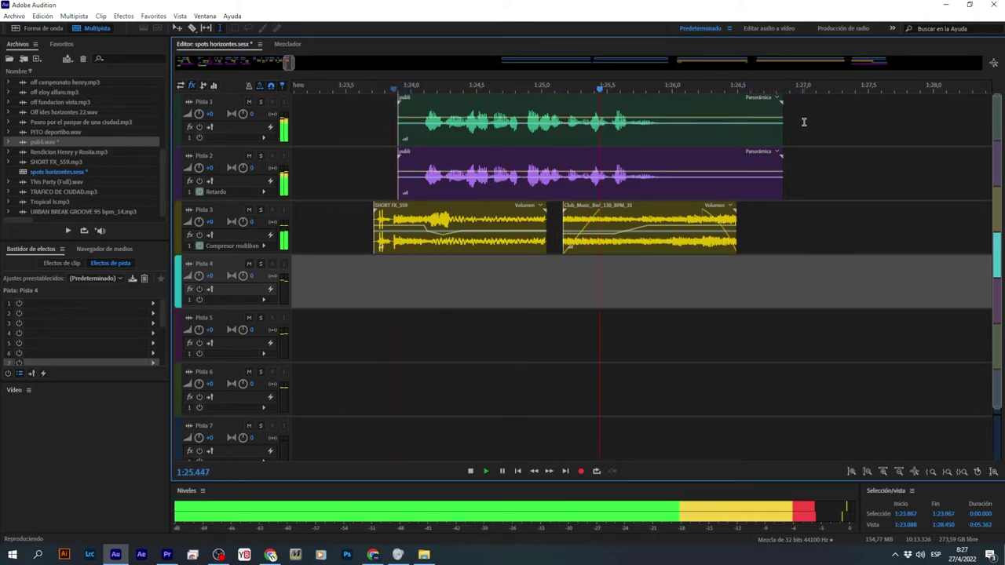
drag(802, 127, 711, 128)
key(Delete)
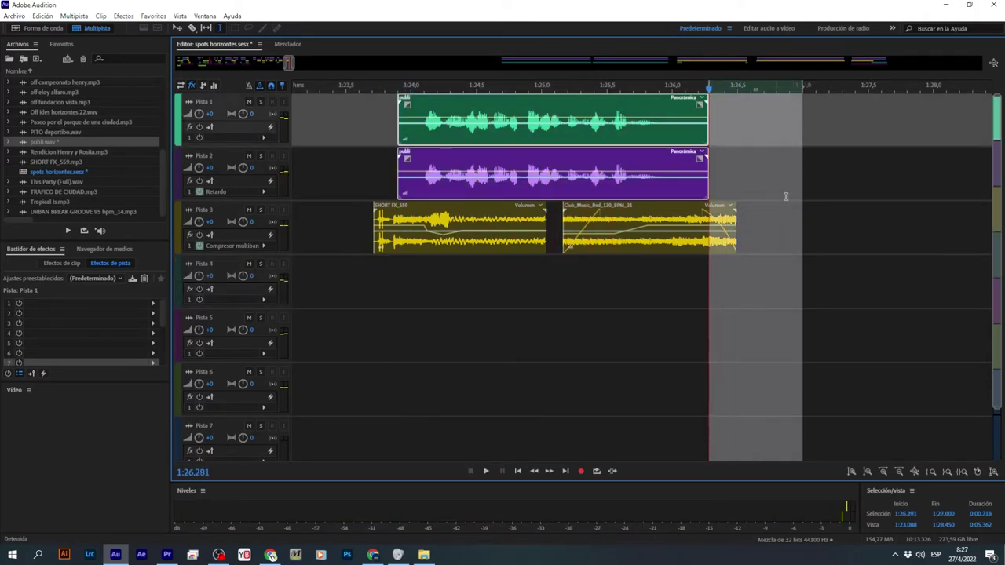
Step: Move the SHORT FX_559 and Club_Music_Bed_130_BPM_31 clips from Pista 3 down to Pista 4 and play from about 1:23.8
click(794, 203)
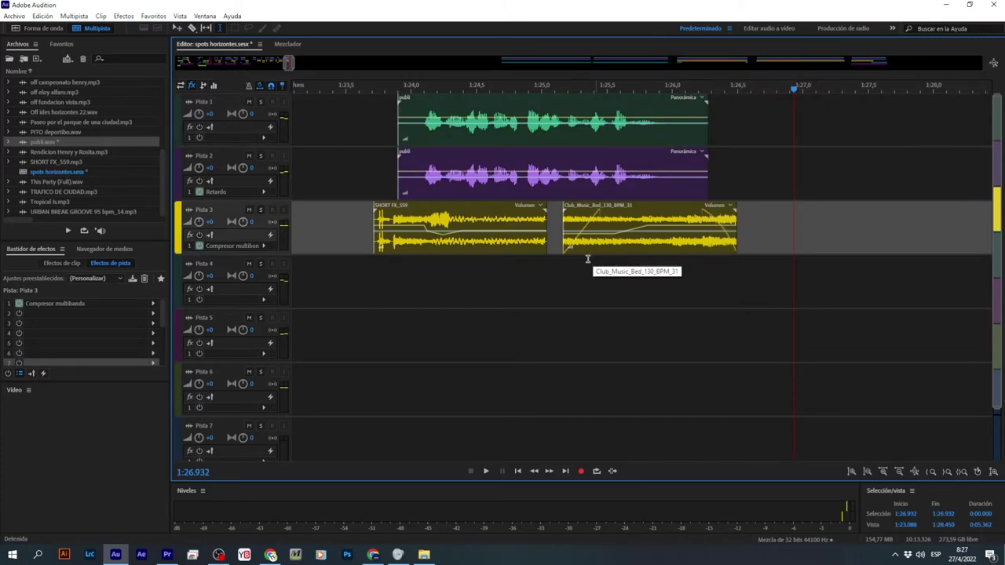
click(366, 274)
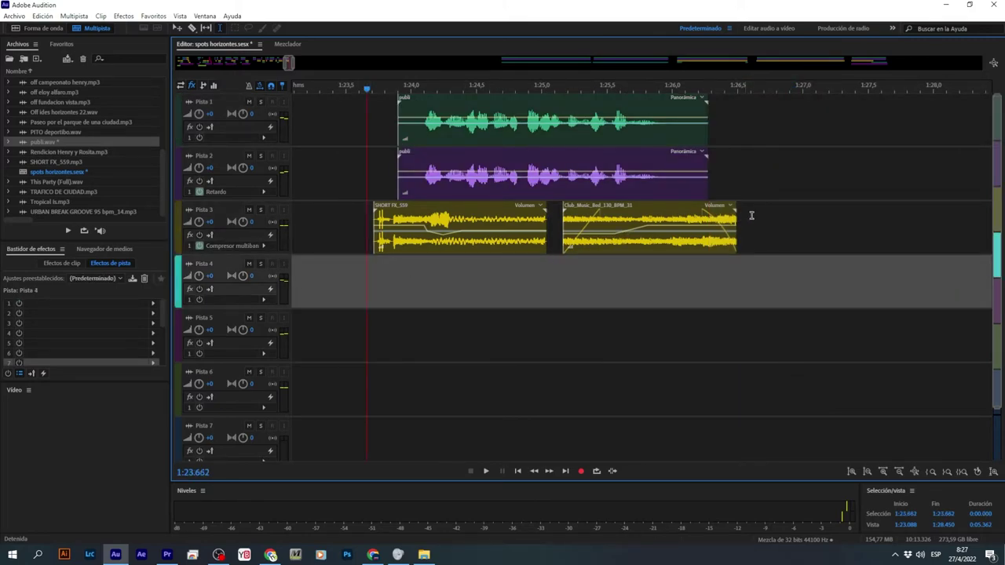
drag(809, 216, 460, 196)
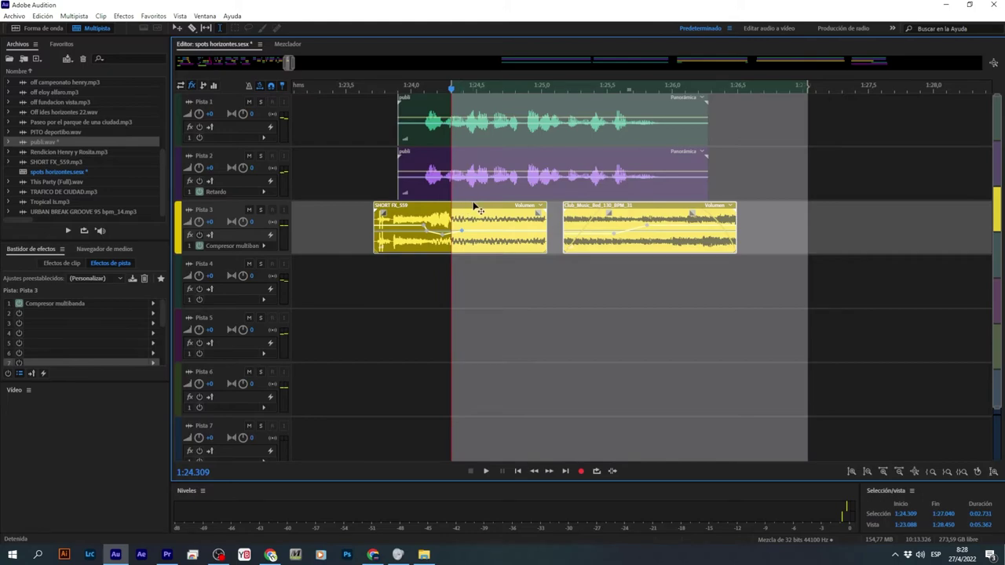
drag(474, 247, 465, 264)
click(428, 229)
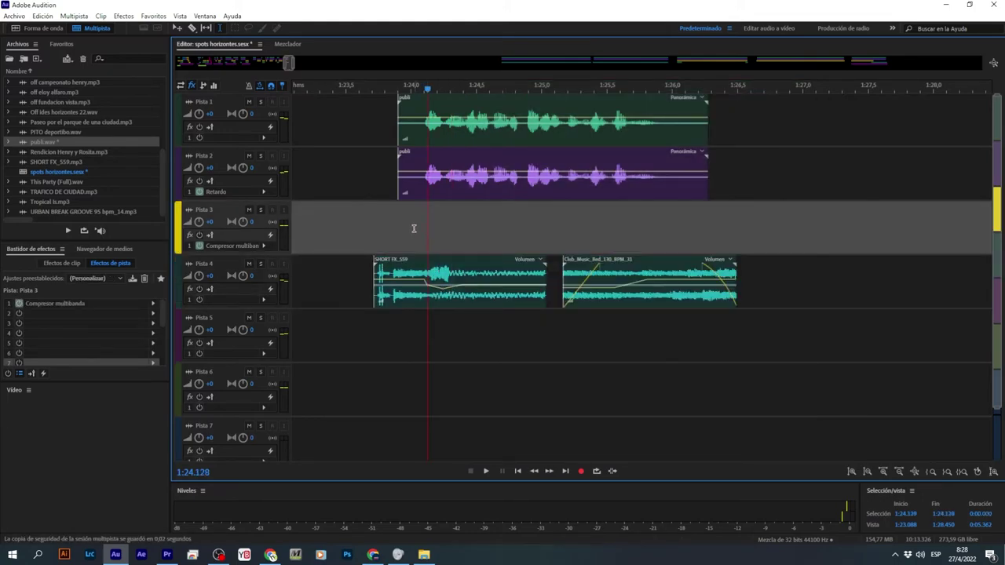
key(space)
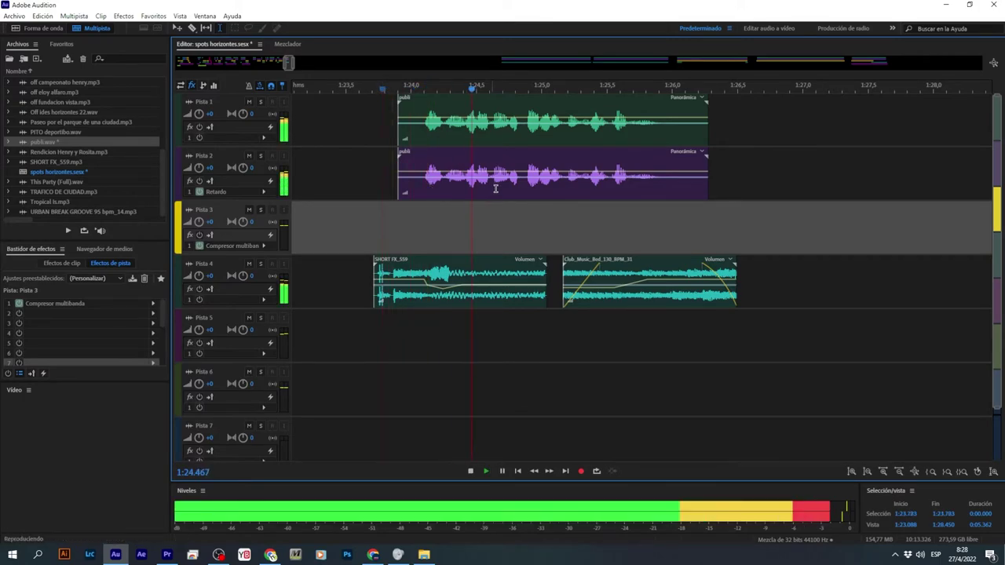
key(space)
Step: Copy the publi voice clip from Pista 2 to Pista 3 starting at about 1:24.0, lower its volume, and play from about 1:23.7
scroll(429, 87, up, 3)
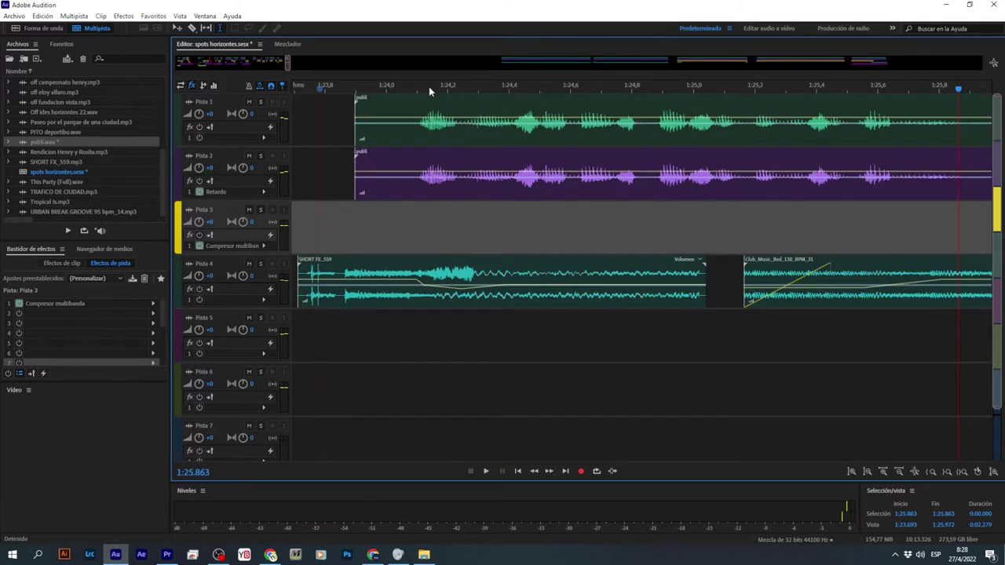
click(489, 154)
drag(490, 156, 516, 213)
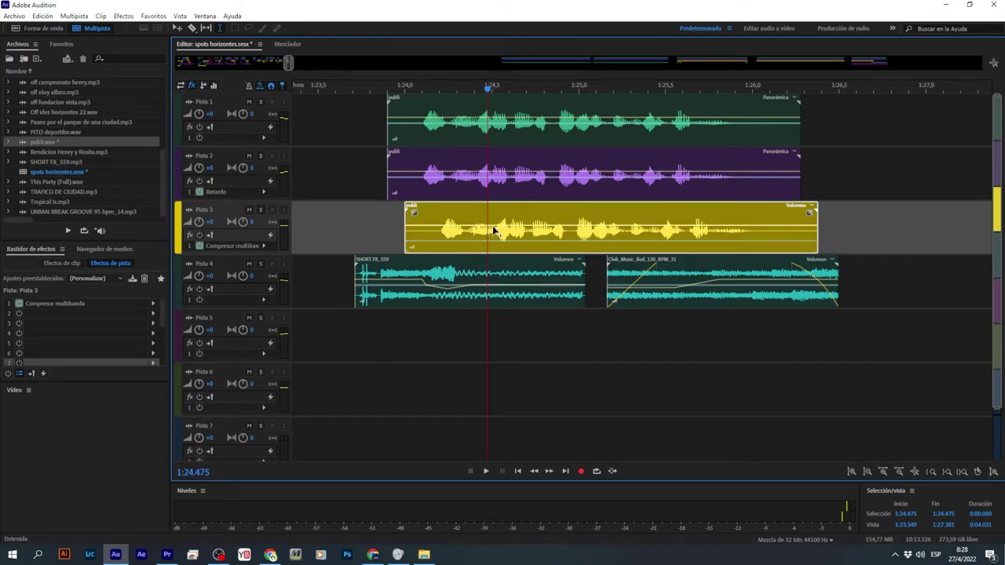
drag(495, 230, 497, 240)
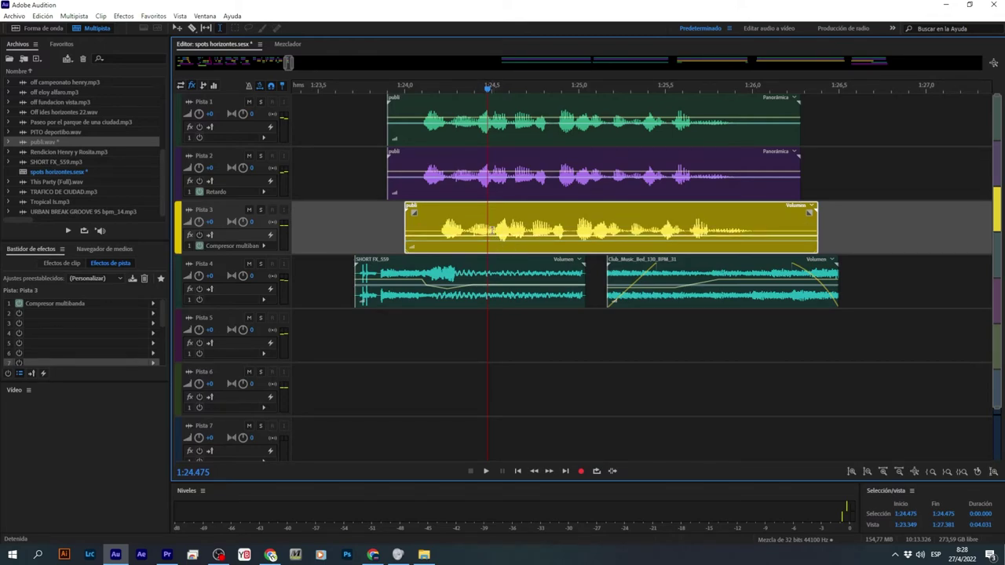
click(349, 229)
key(space)
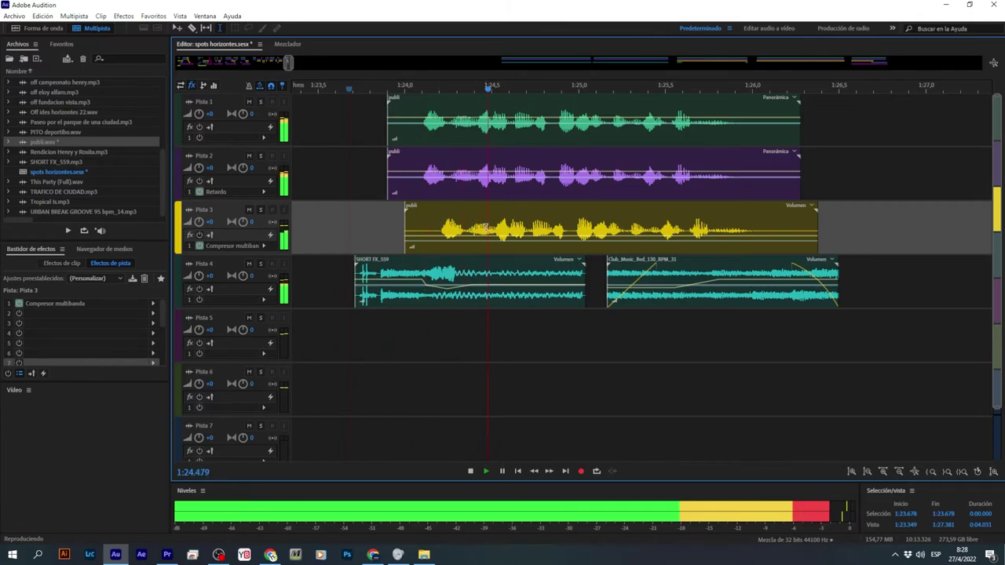
key(space)
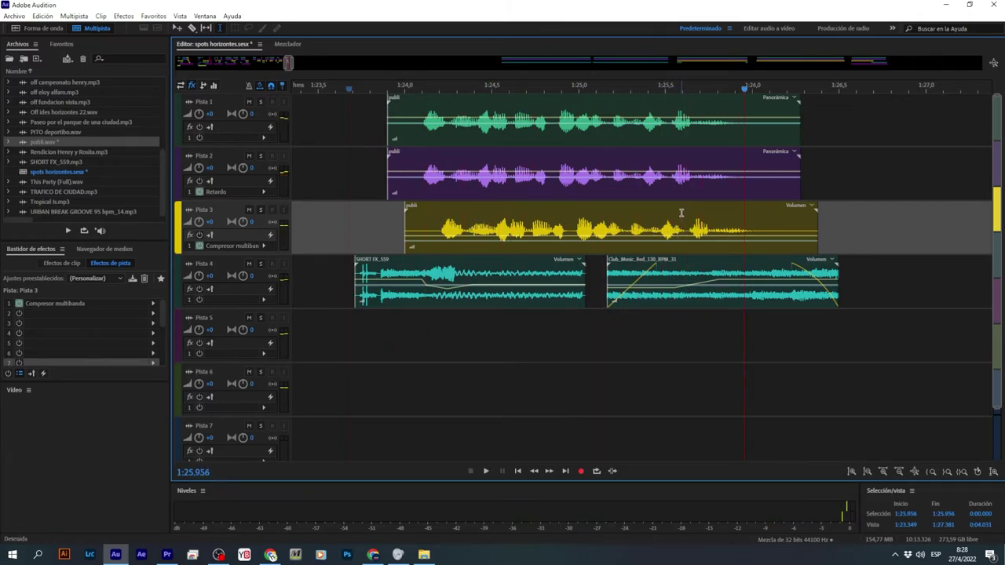
Step: Shift the Pista 3 publi clip to about 1:24.2, keyframe its volume to rise from -30.3 dB at 1:25.2 until 1:25.6, and play
drag(695, 210, 722, 219)
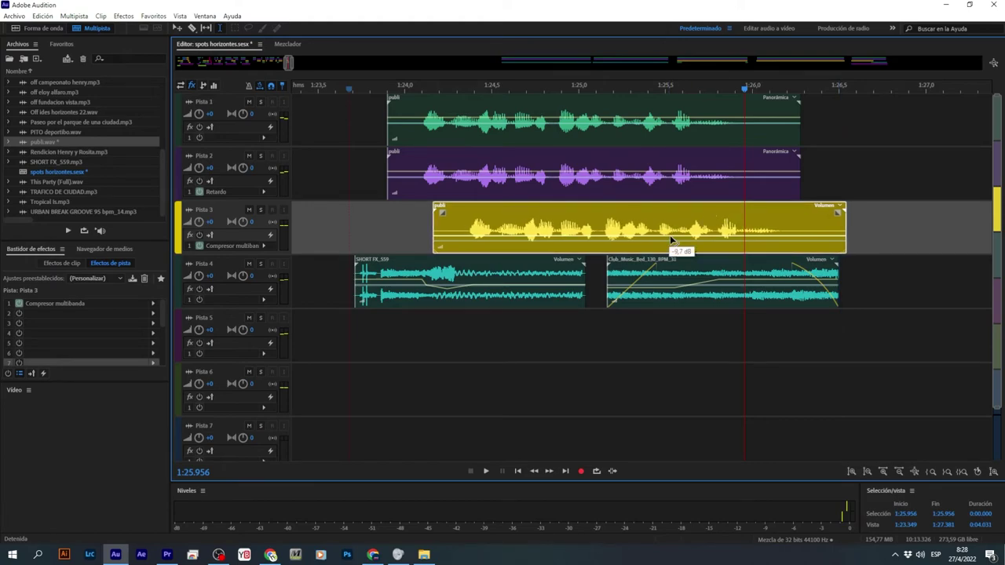
drag(656, 239, 619, 251)
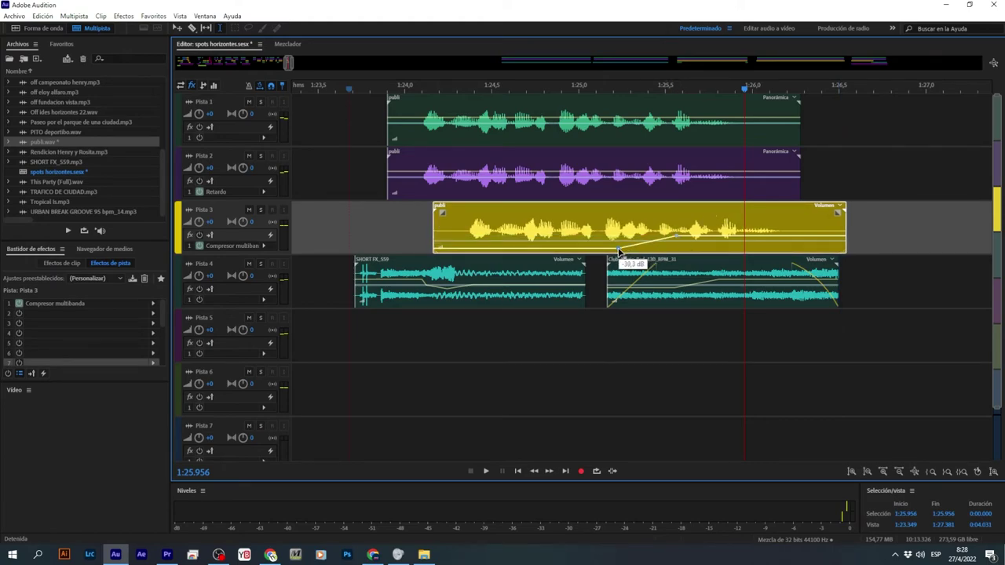
click(409, 224)
key(space)
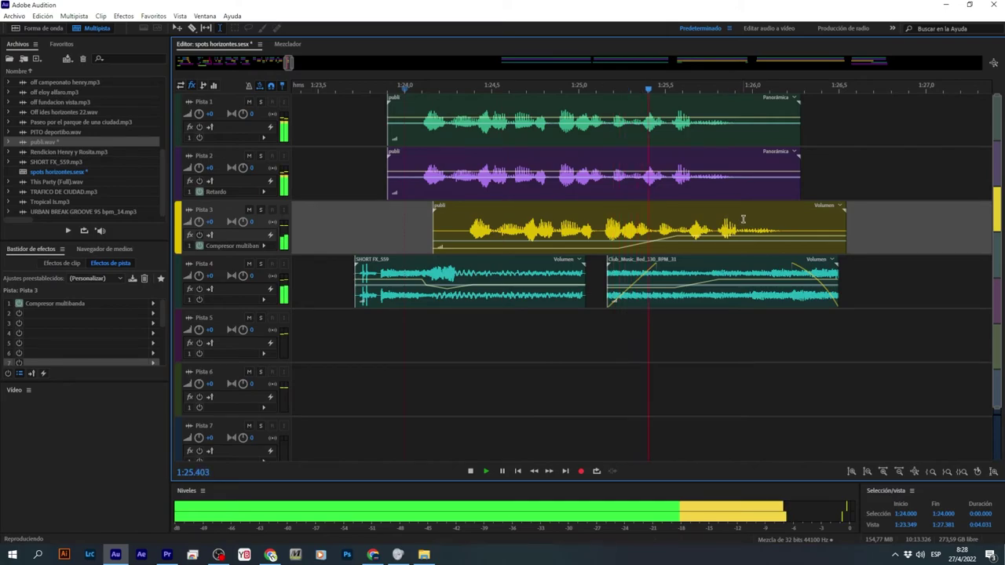
key(space)
Step: Pan the publi clip on Pista 3 fully right to R100,0 and play from about 1:24.7
click(717, 243)
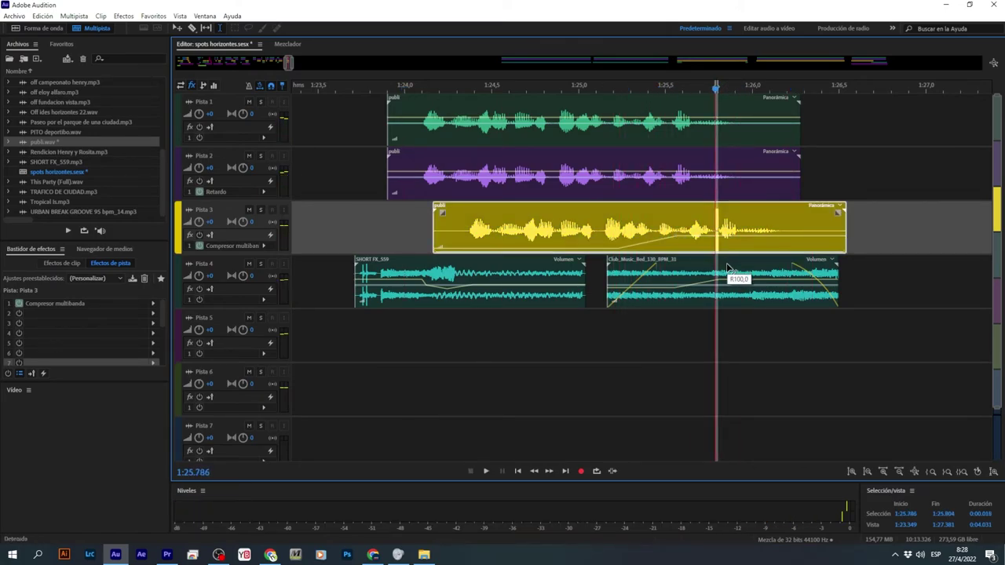
click(534, 337)
key(space)
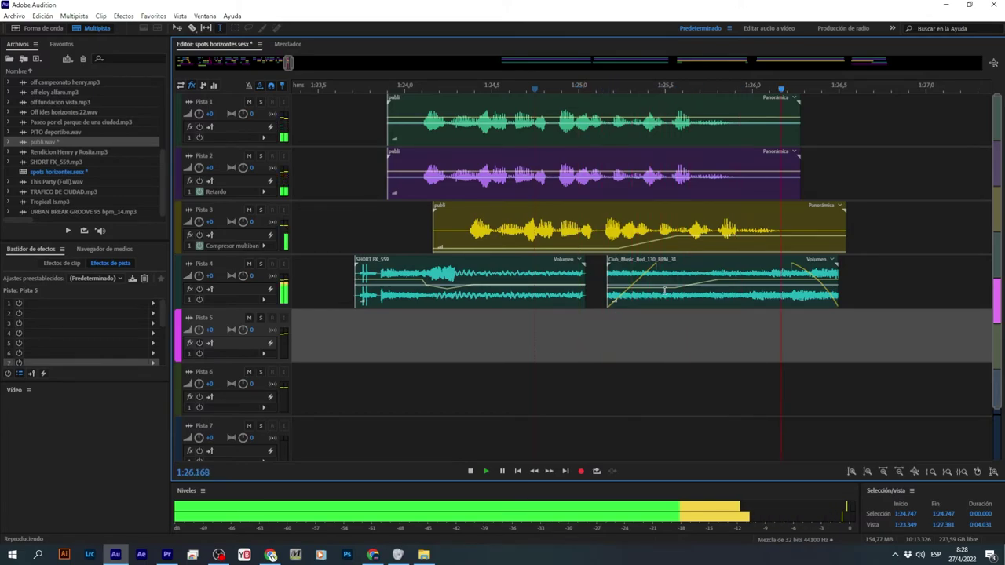
key(space)
Step: Move the Pista 3 publi clip's upper volume keyframe to about 1:25.5, play the spot, and set that keyframe to about -9.1 dB
click(680, 238)
drag(680, 238, 663, 232)
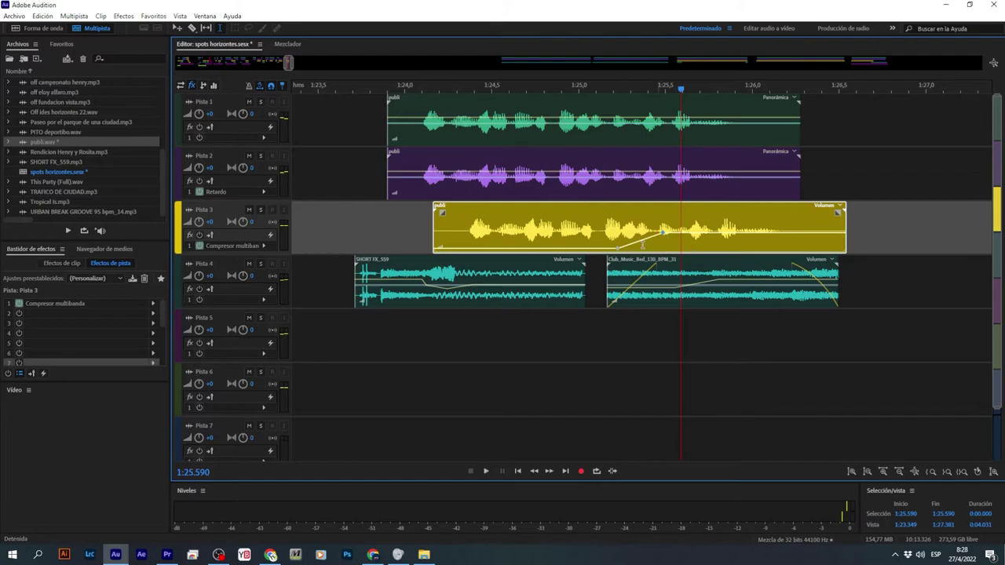
click(433, 349)
key(space)
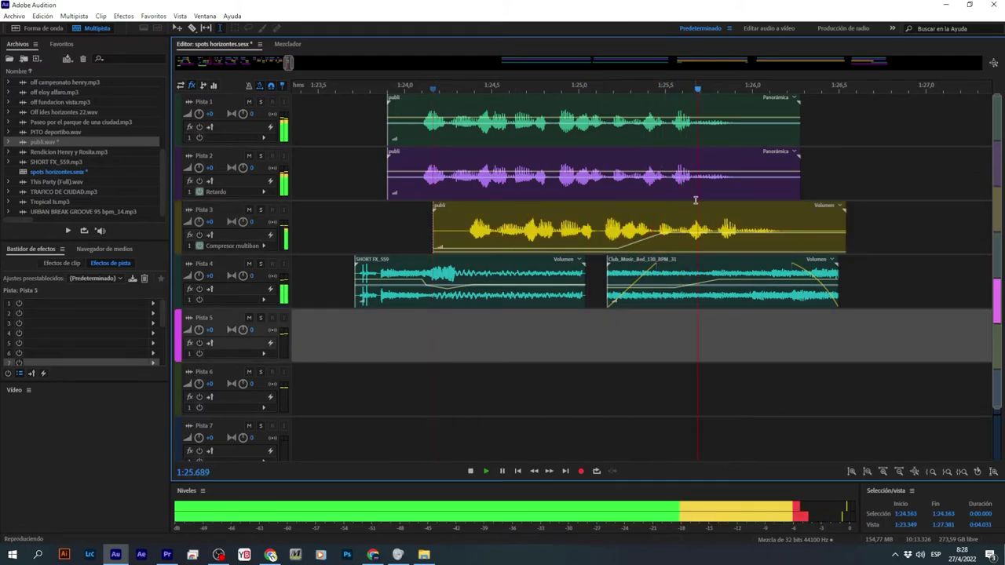
key(space)
scroll(708, 291, down, 4)
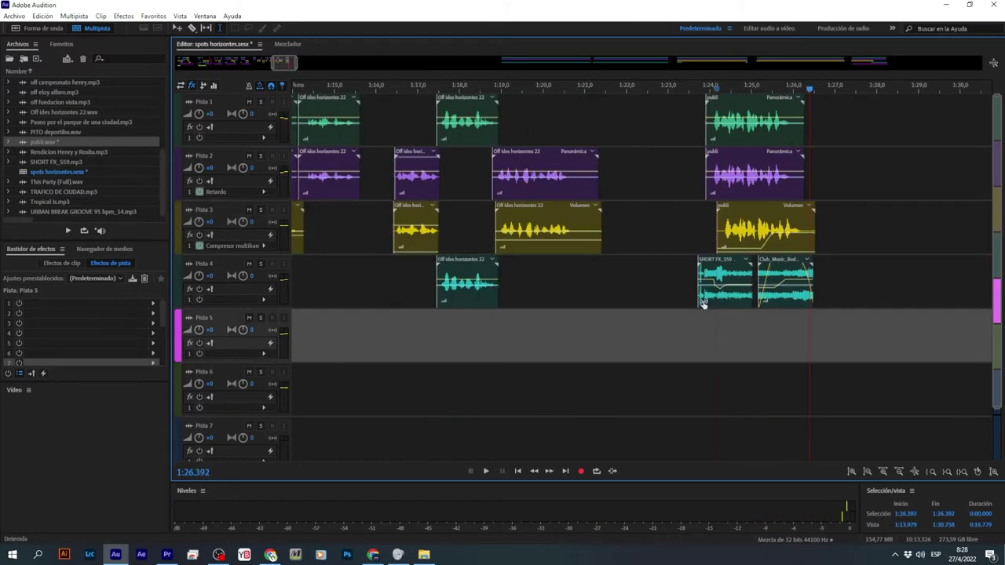
click(778, 238)
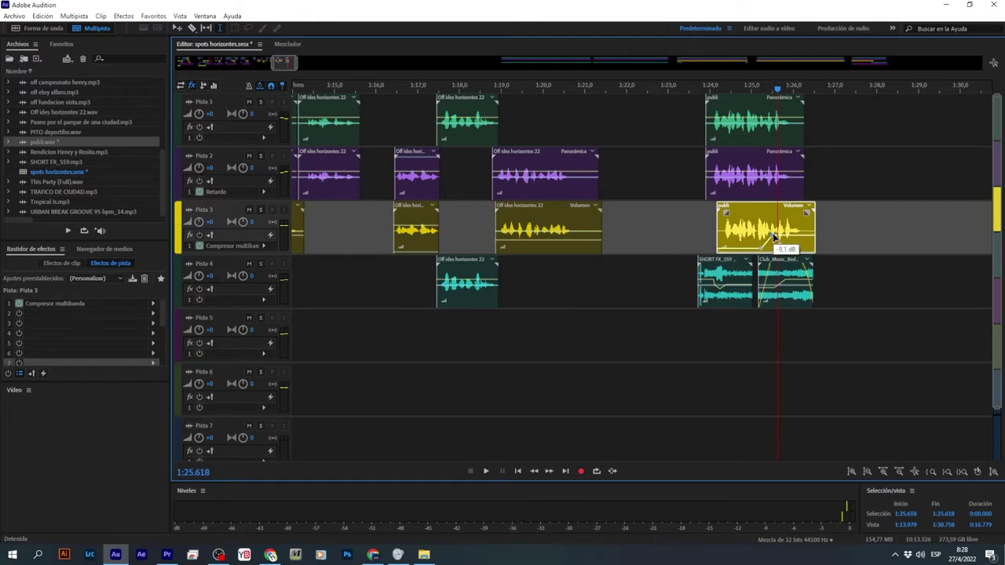
Step: With about 1:23.5 to 1:26.6 selected, save the session and publi.wav, and mix the complete session down to a new file
drag(688, 330, 820, 329)
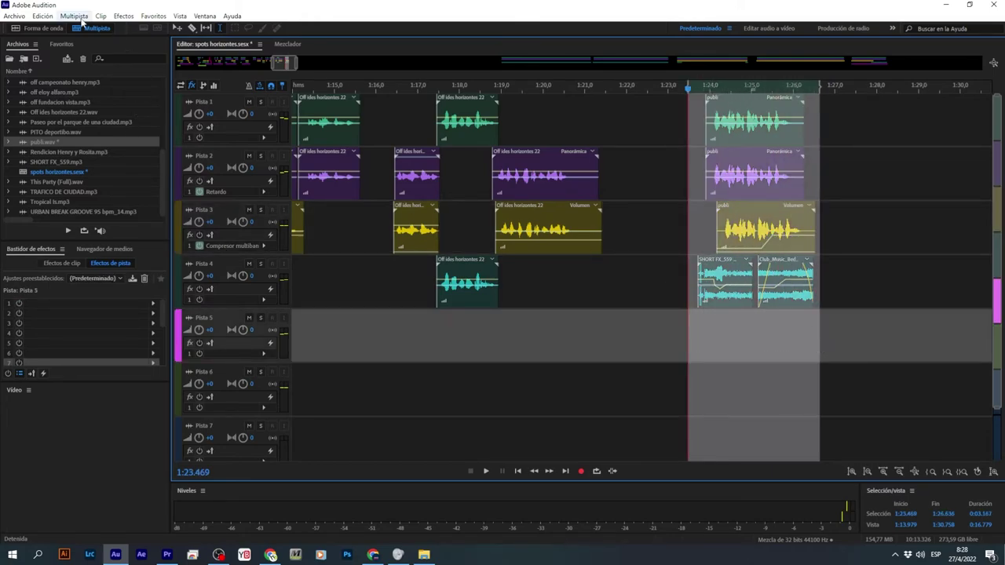
key(ctrl+s)
key(Return)
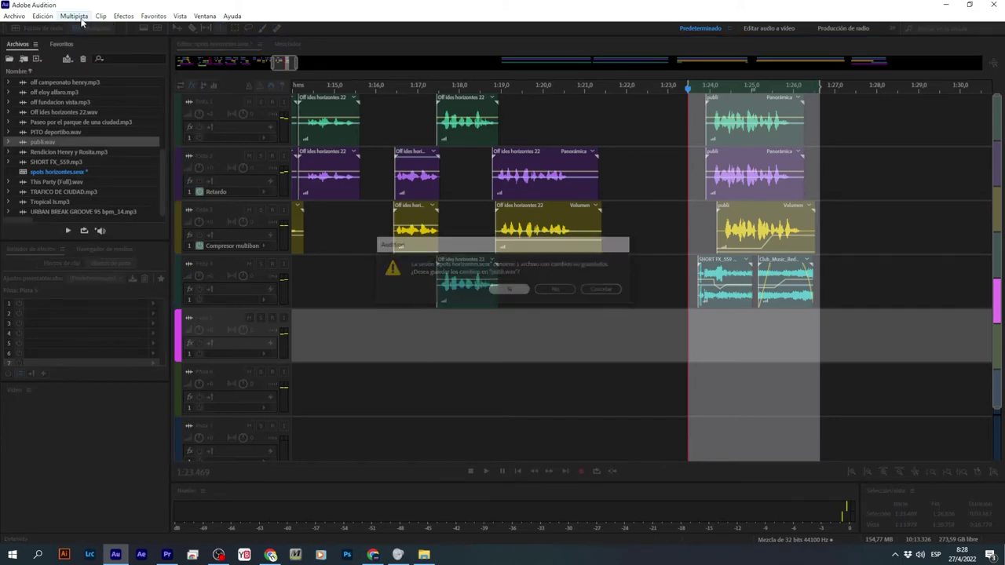
click(75, 15)
mouse_move(191, 60)
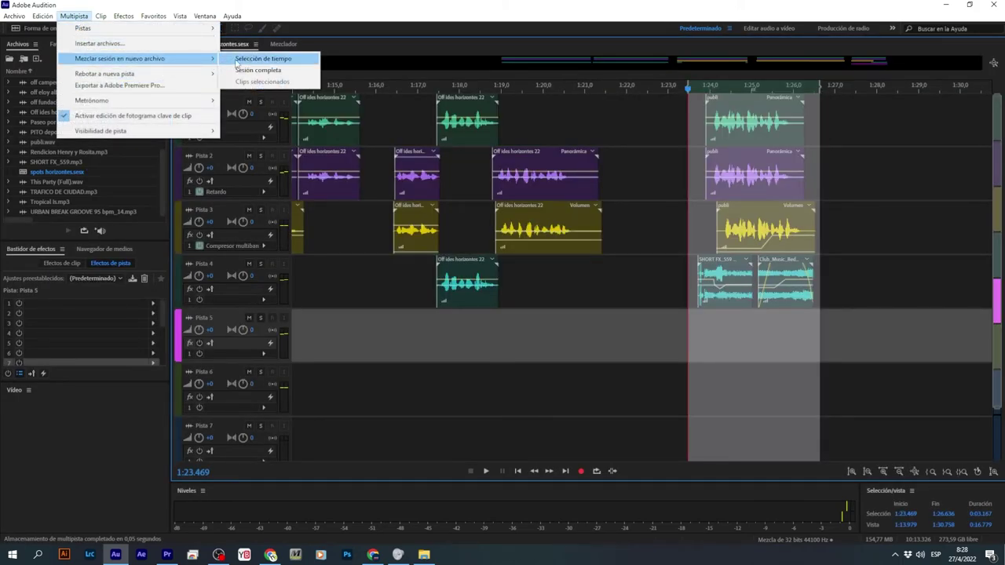
click(257, 70)
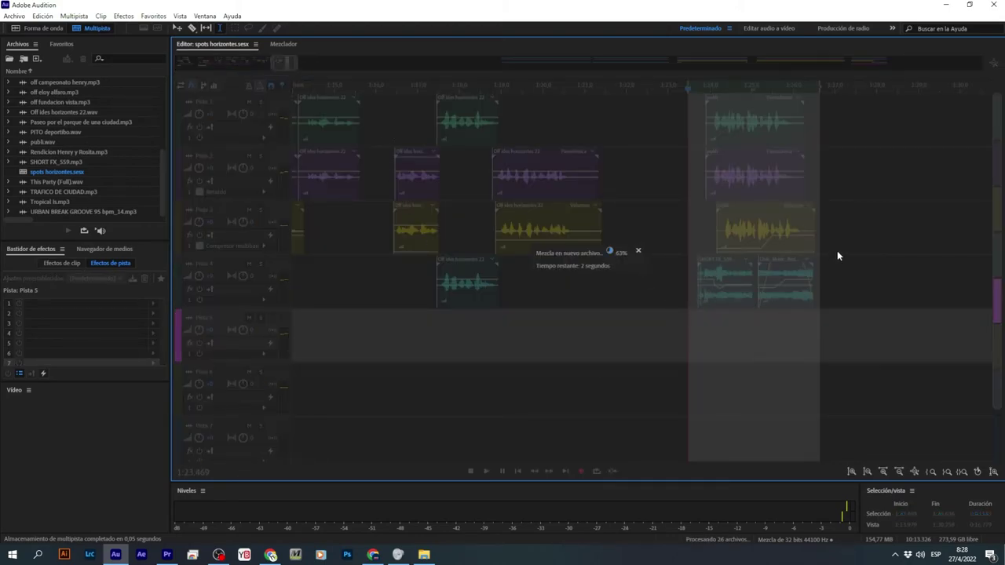
Step: Play the final section of the mixdown from about 8:52 to check which spot it contains
scroll(895, 203, up, 8)
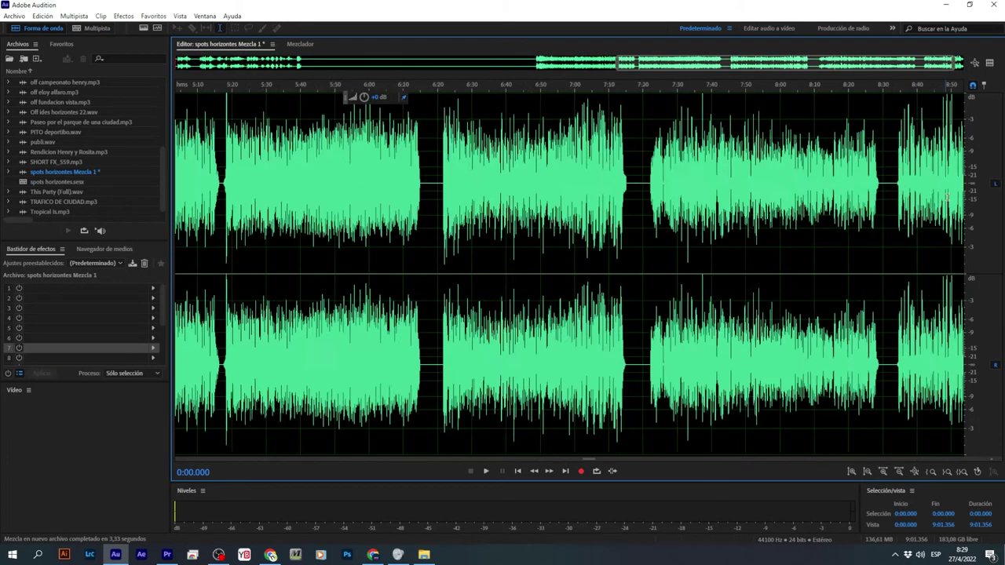
drag(568, 228, 1004, 228)
click(789, 235)
key(space)
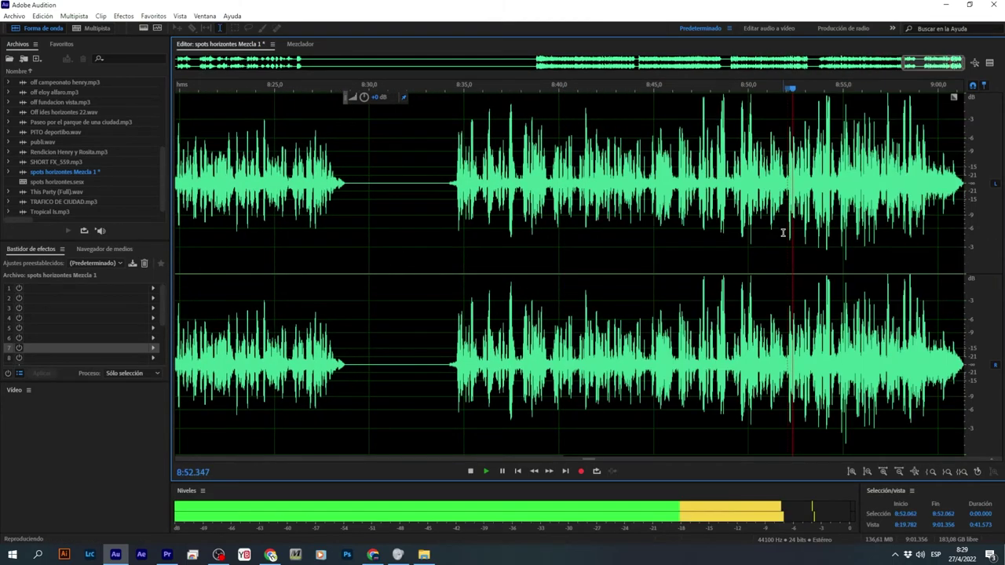
key(space)
scroll(632, 266, down, 8)
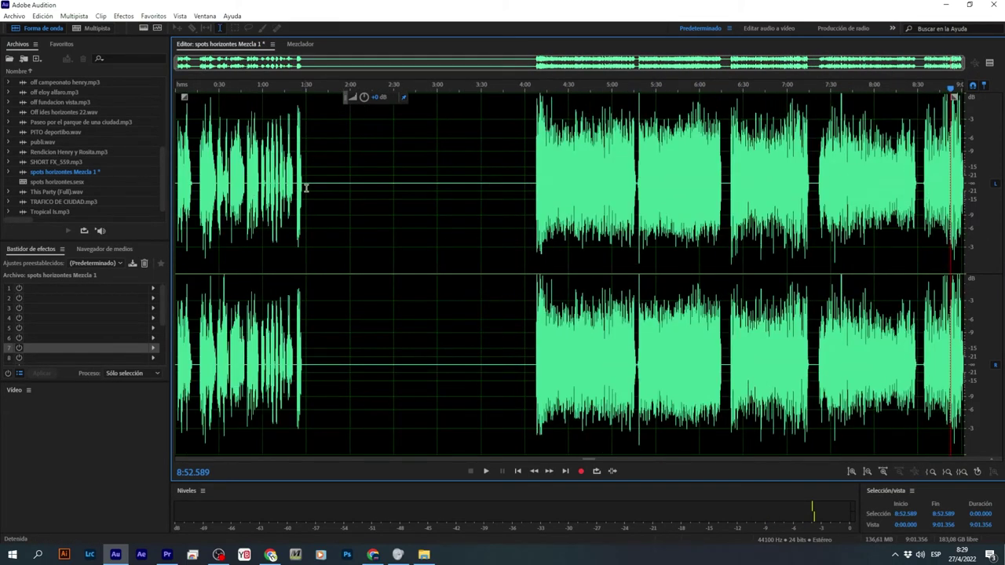
Step: Delete the mixdown's audio after 1:30 and before about 1:23.6 to isolate the publi spot
drag(304, 187, 2, 181)
key(Delete)
scroll(913, 196, up, 4)
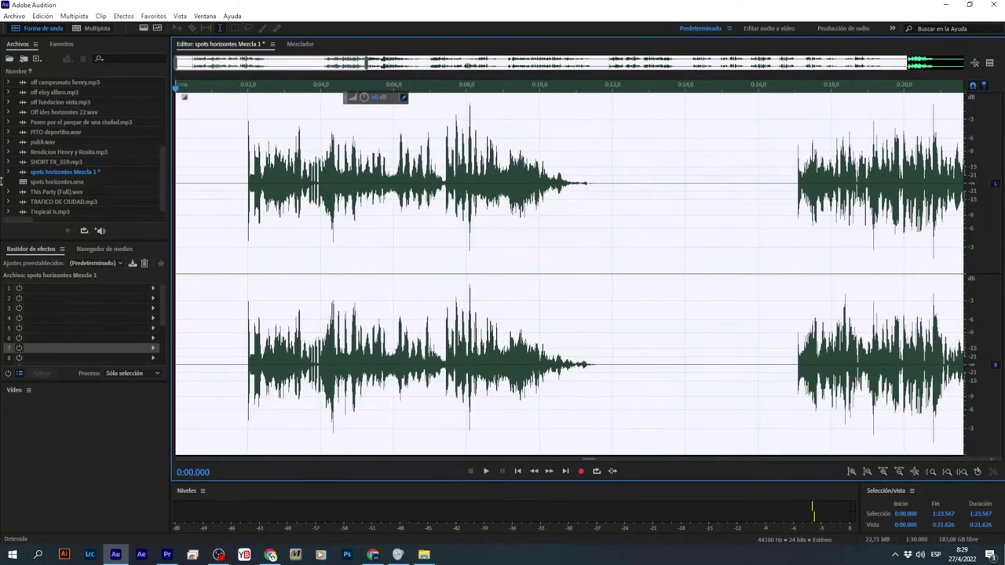
key(Delete)
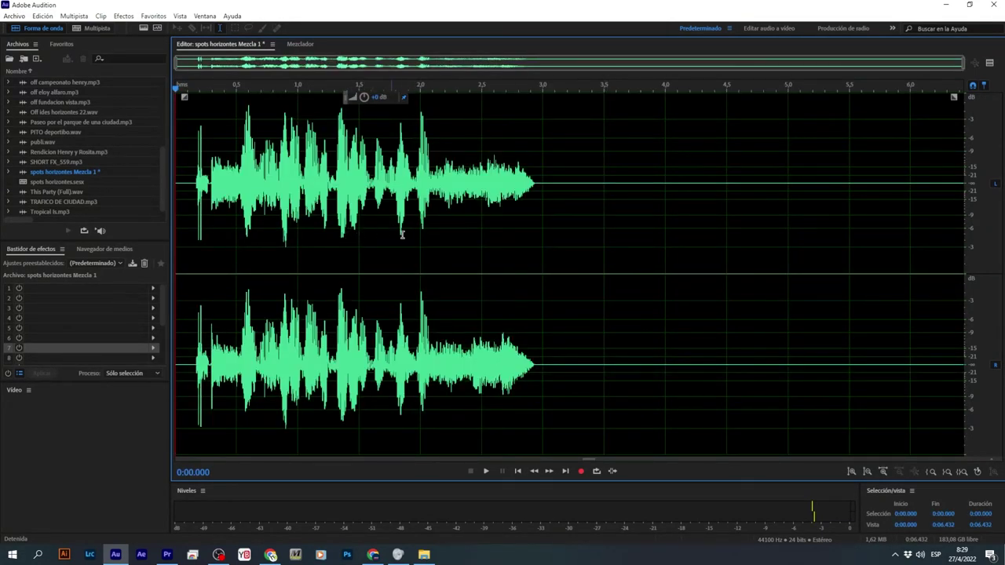
Step: Move about 1.1 seconds of silence from after the spot to its beginning and play from about 0:01.3
drag(555, 203, 691, 234)
key(ctrl+x)
click(189, 198)
key(ctrl+v)
click(334, 233)
key(space)
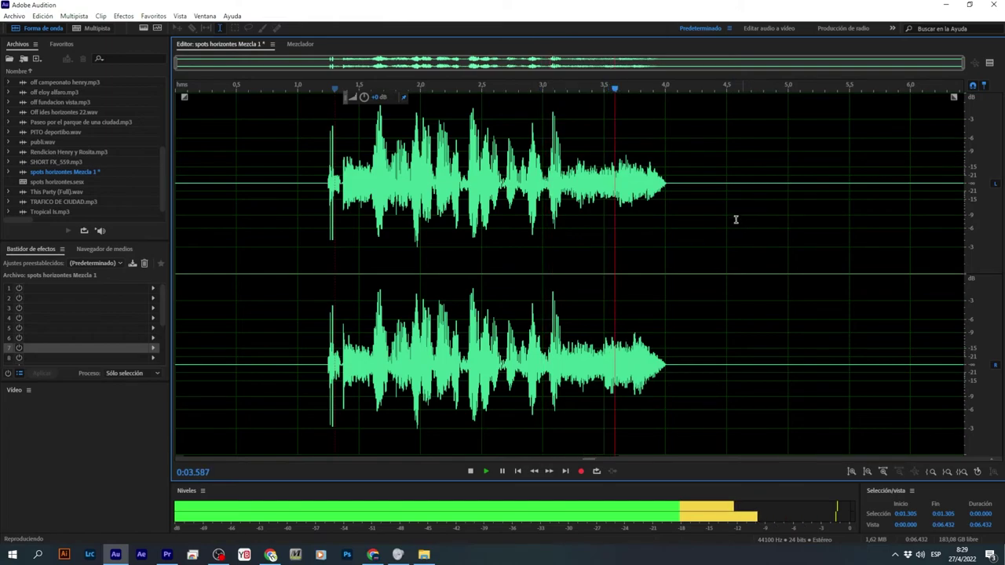
key(space)
Step: Load the master hm effects rack preset and show the preview editor for the mixdown
click(92, 265)
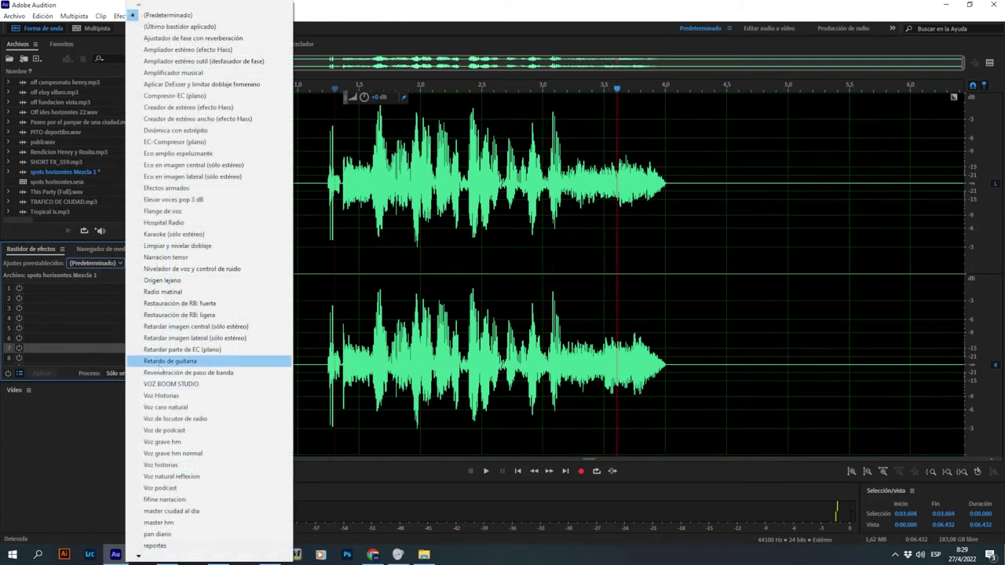
key(Escape)
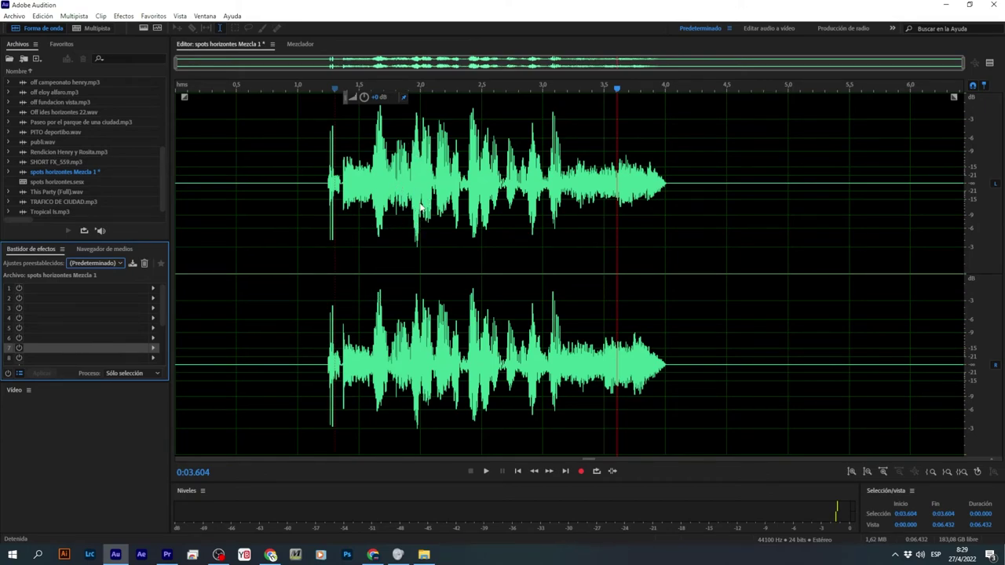
key(Down)
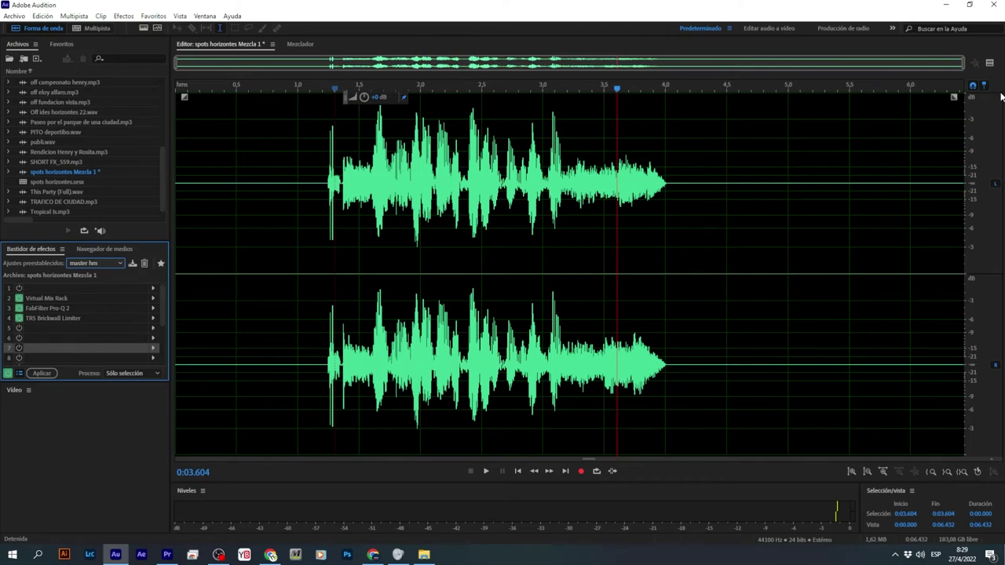
click(990, 64)
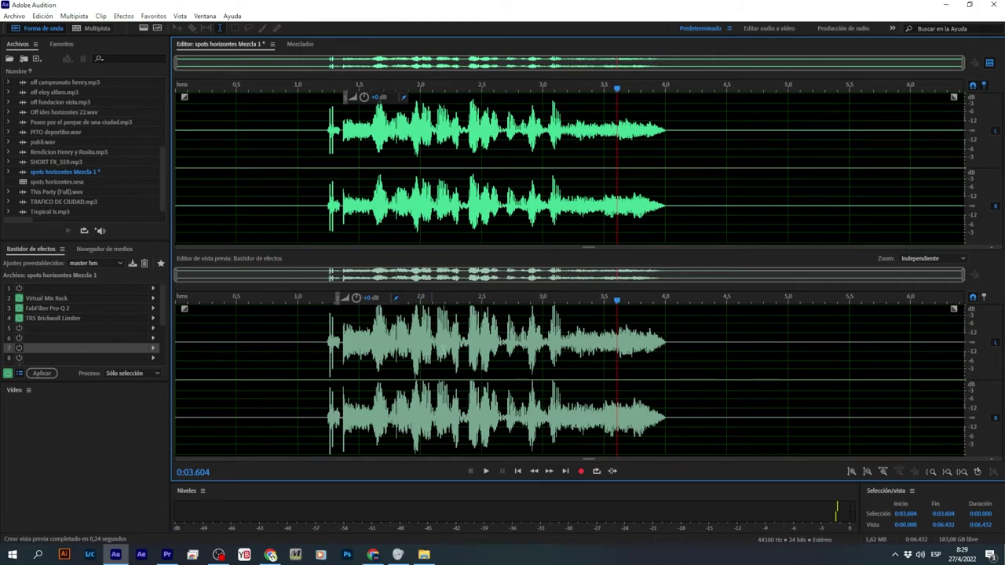
Step: Set the TR5 Brickwall Limiter's output ceiling to -0.9 dB and its input to 8.9 dB
double_click(53, 317)
drag(563, 144, 327, 67)
drag(339, 195, 334, 209)
drag(204, 199, 204, 186)
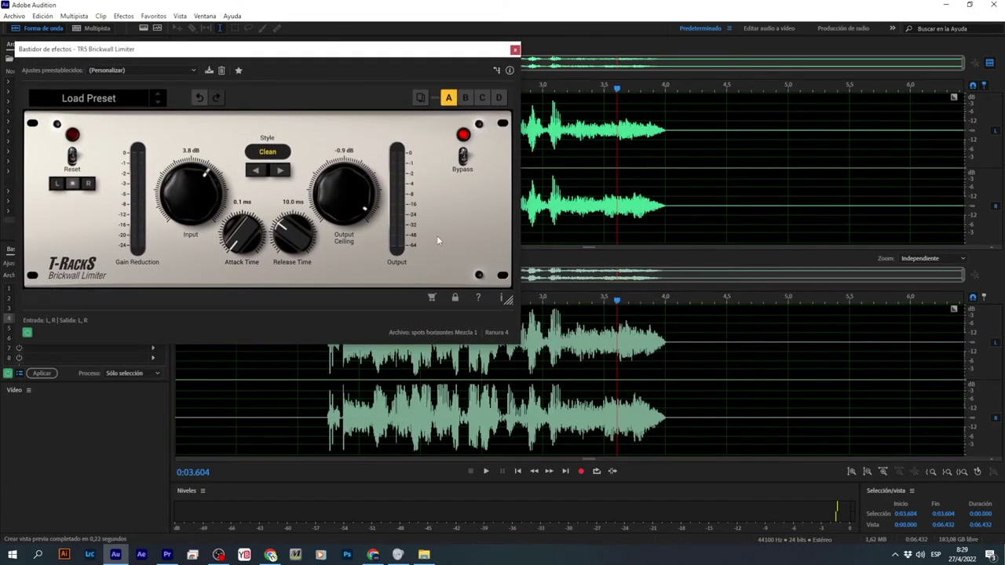
drag(176, 198, 181, 170)
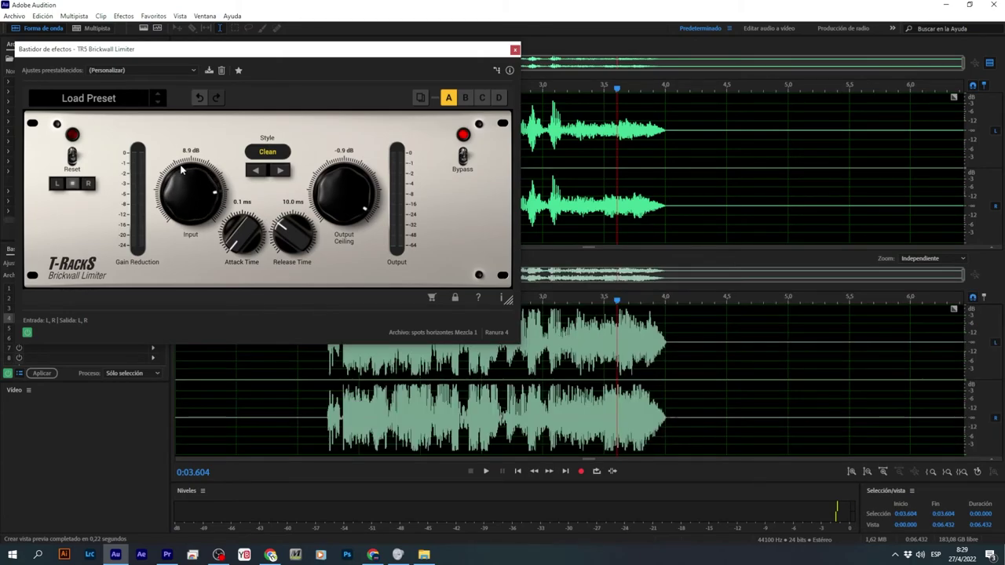
Step: Move the limiter window clear of the spot's beginning and play the processed mixdown from about 0:01.1
drag(422, 59, 824, 196)
click(334, 193)
click(314, 187)
click(218, 555)
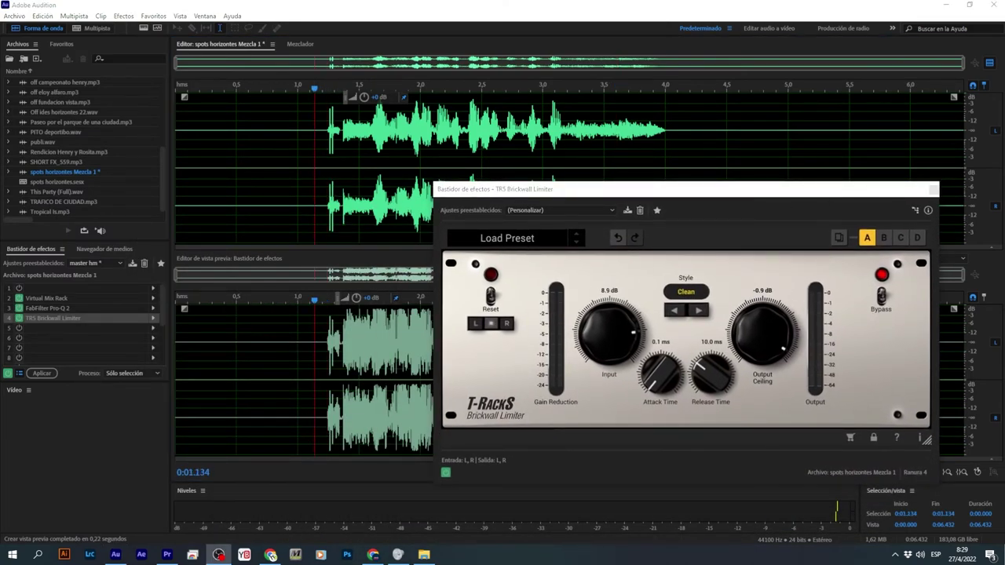
click(310, 147)
key(space)
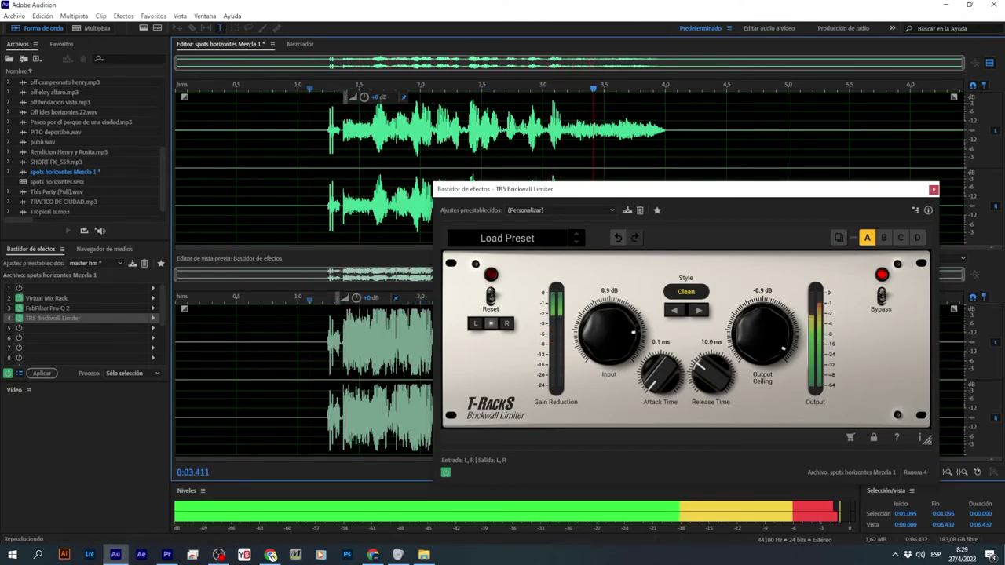
key(space)
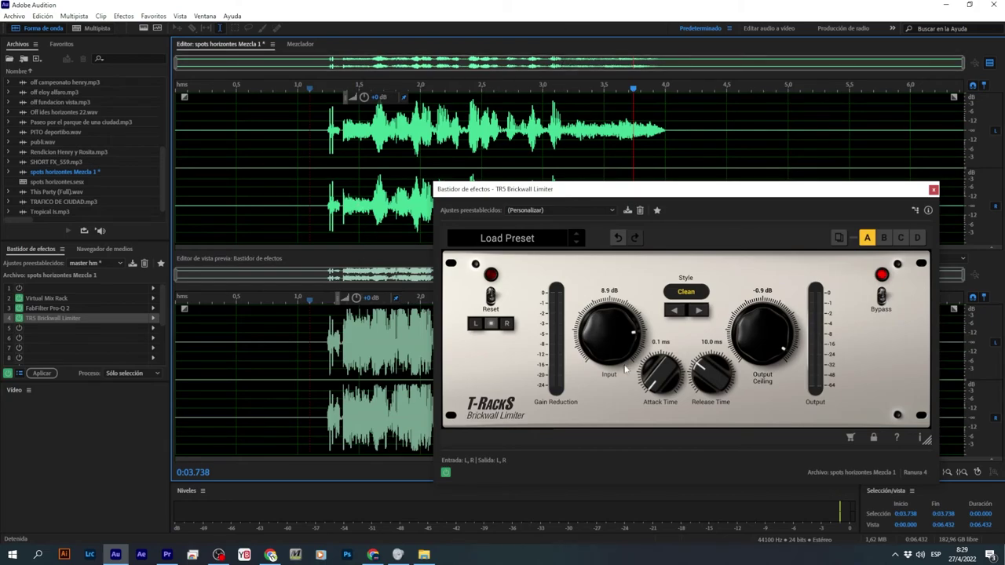
Step: Set the TR5 Brickwall Limiter's output ceiling to -0.8 dB and its input to 5.7 dB, then close its window
mouse_move(780, 355)
mouse_down()
mouse_move(776, 371)
mouse_move(779, 330)
mouse_up()
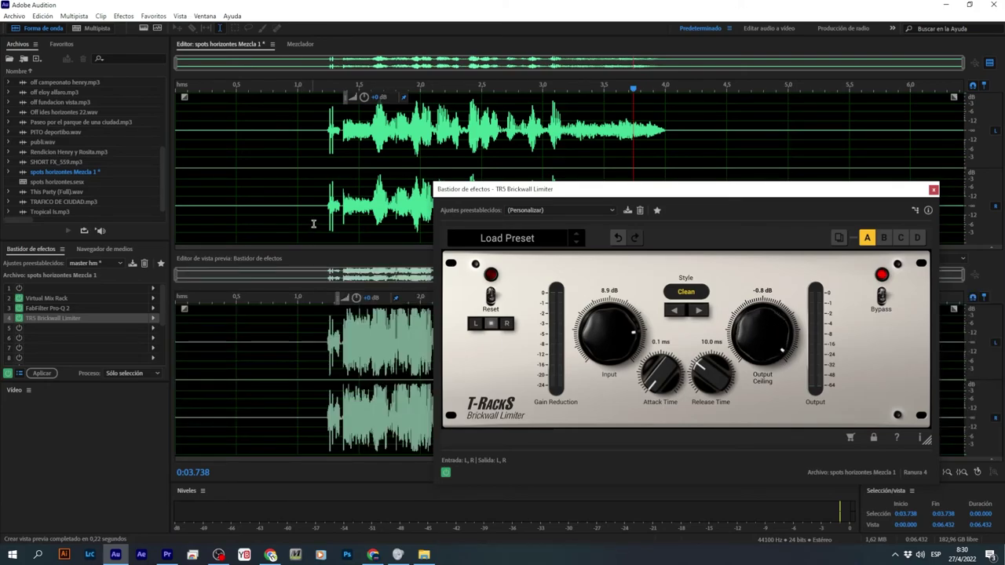
scroll(633, 359, down, 4)
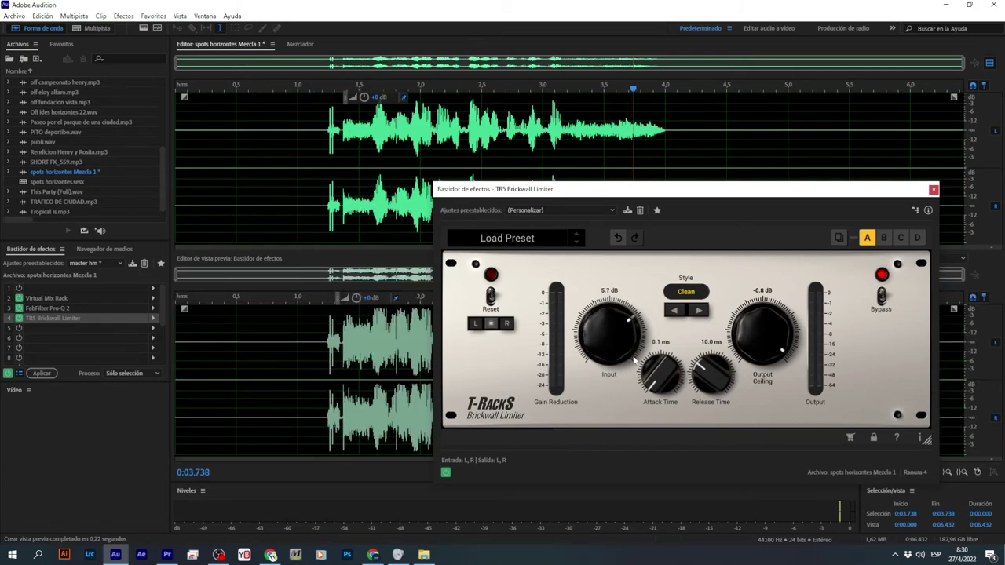
drag(520, 191, 414, 102)
click(827, 98)
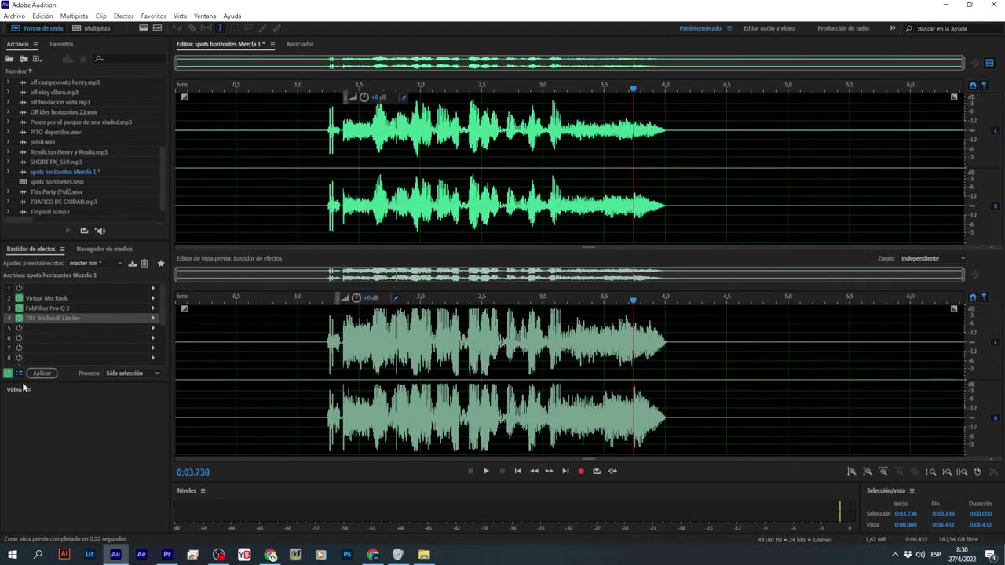
Step: Hide the preview editor and apply the master hm effects rack to the whole mixdown, dismissing the plugin error
click(56, 300)
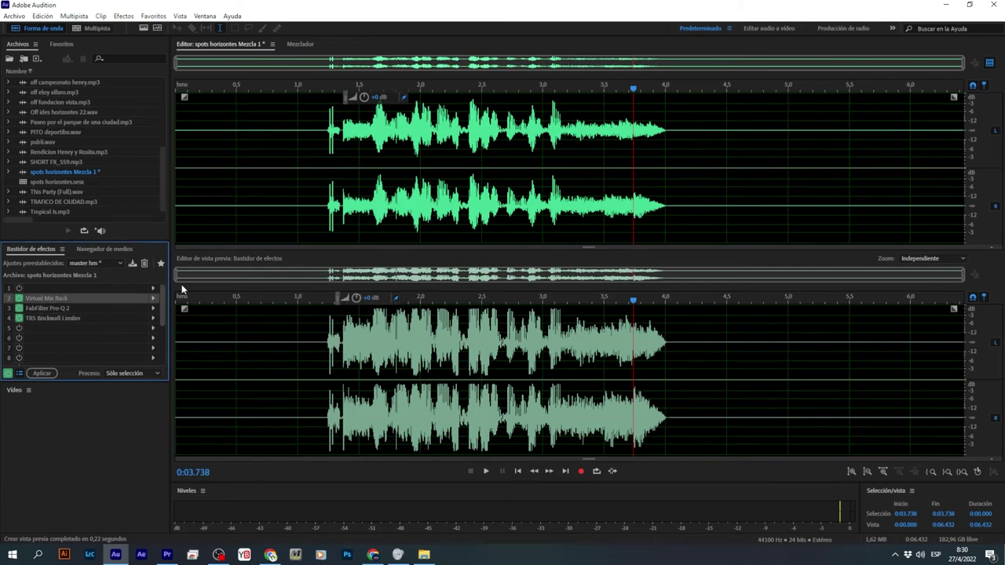
click(990, 63)
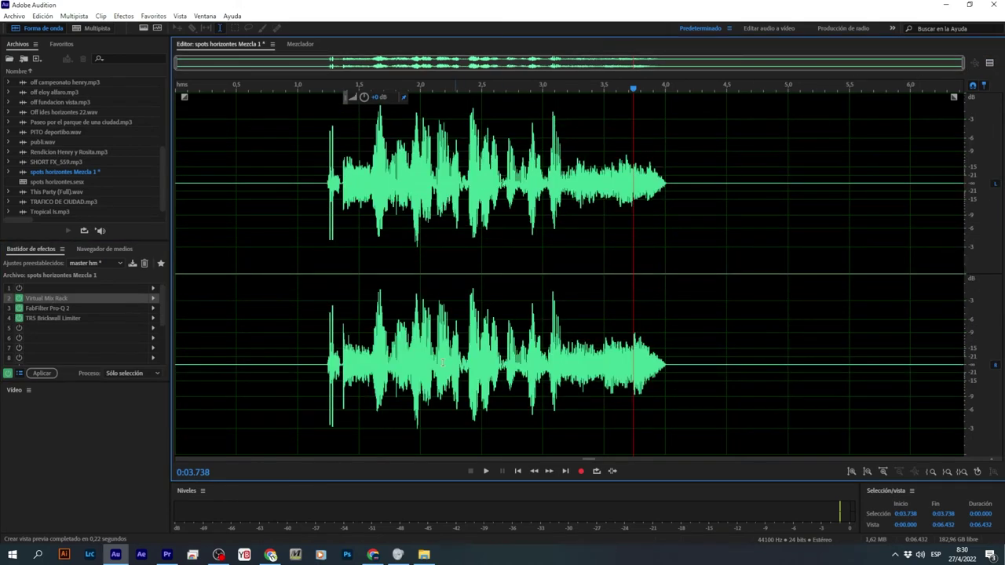
click(52, 374)
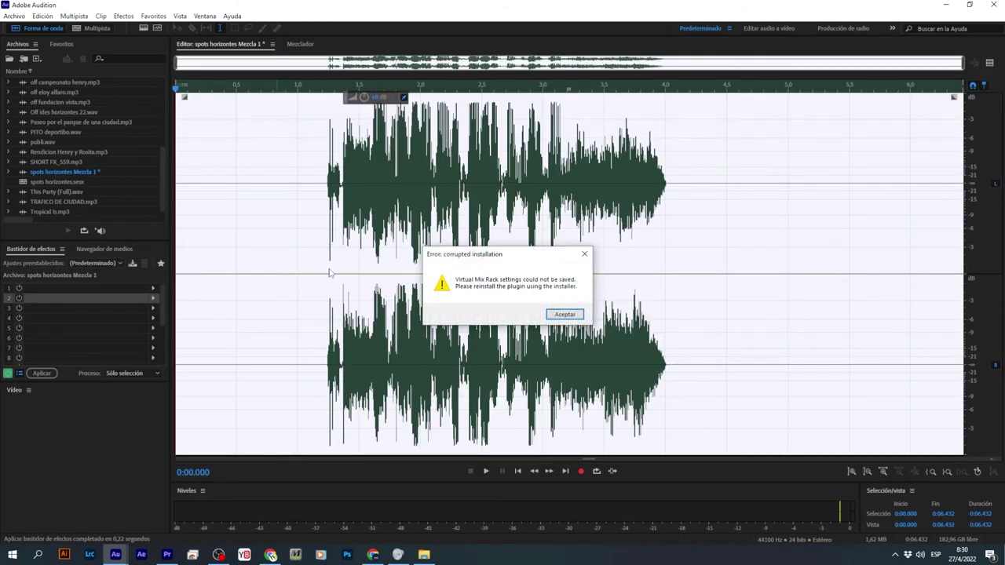
click(565, 314)
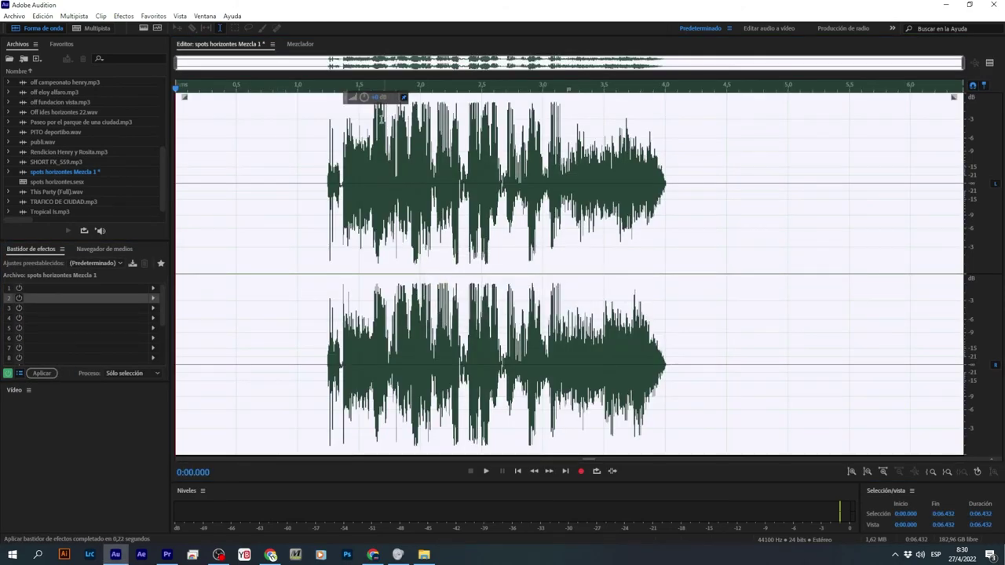
Step: Slightly boost the whole mixdown's amplitude and delete about 1.2 seconds of silence before the spot and about 2.4 seconds after it
drag(366, 99, 366, 96)
drag(324, 195, 176, 194)
key(Delete)
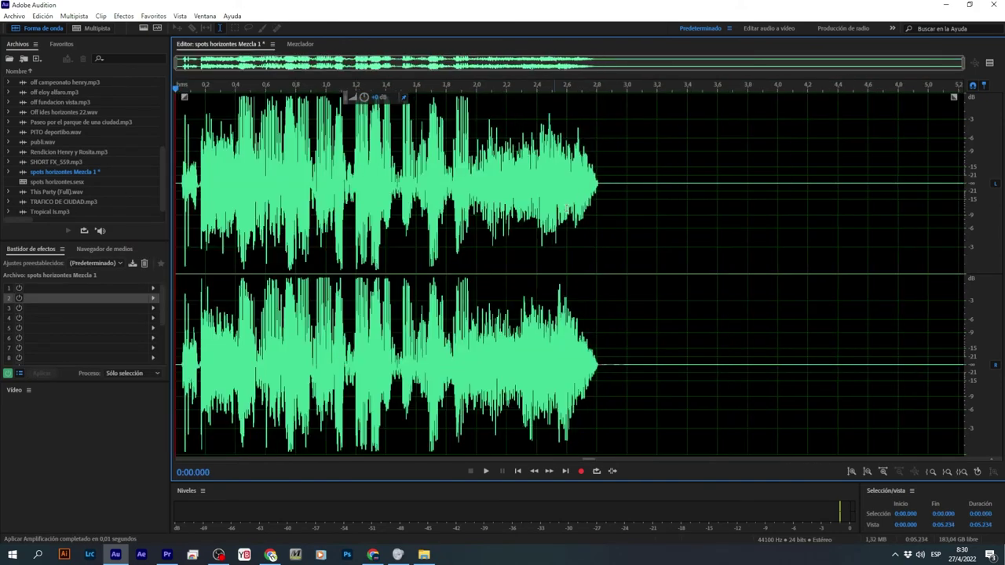
drag(602, 188, 994, 223)
key(Delete)
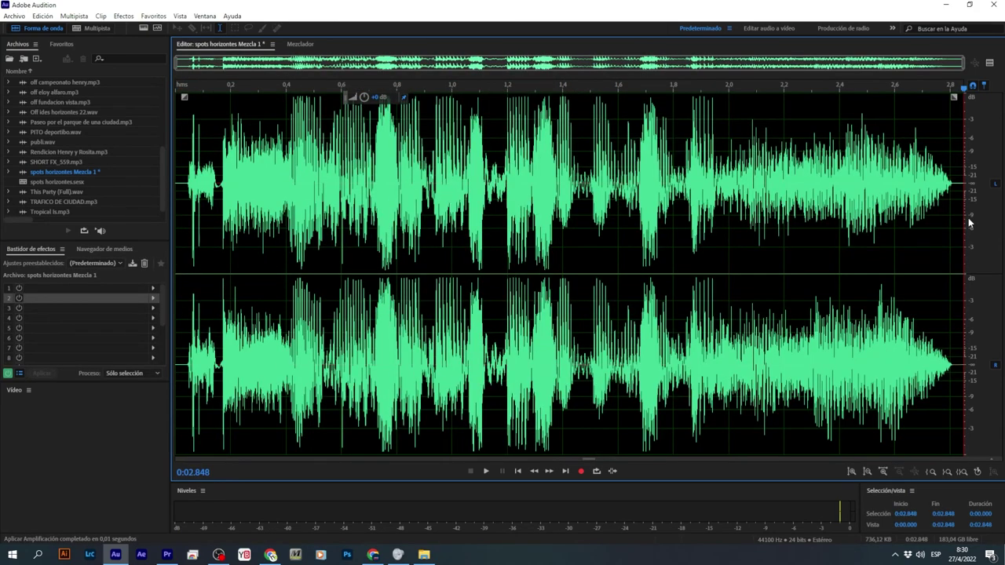
Step: Select the entire trimmed spot and play it back to check the mastered result
key(ctrl+a)
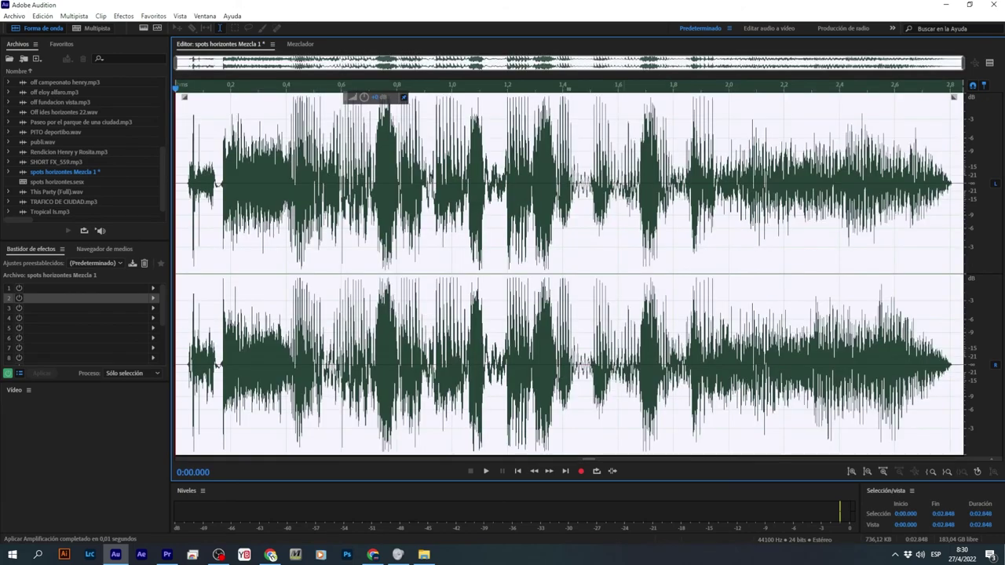
key(space)
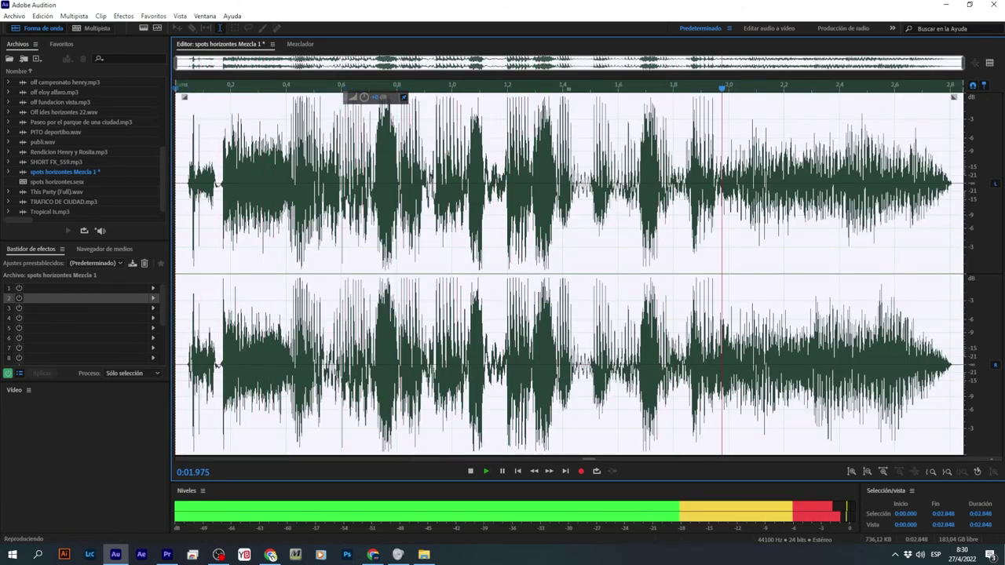
key(space)
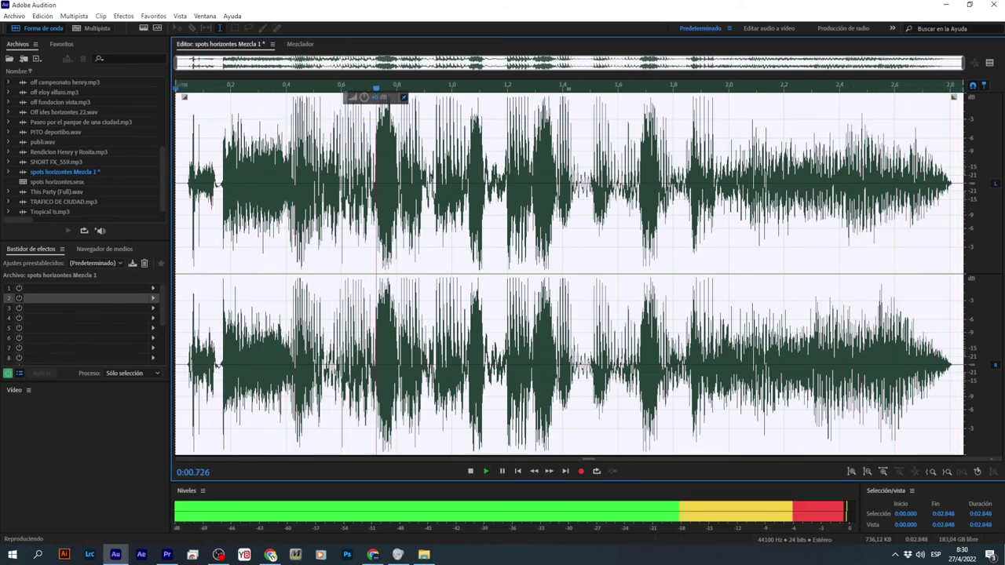
key(space)
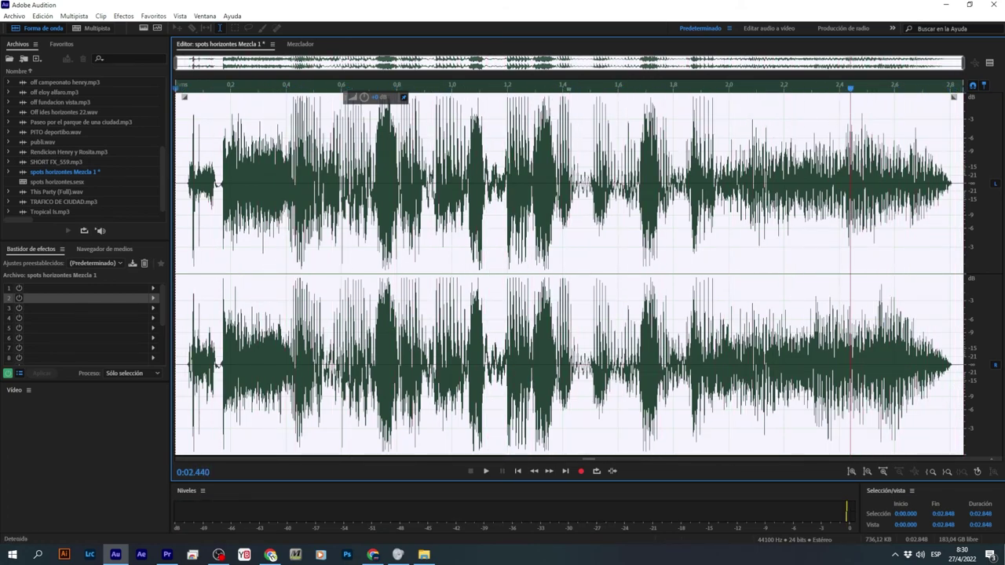